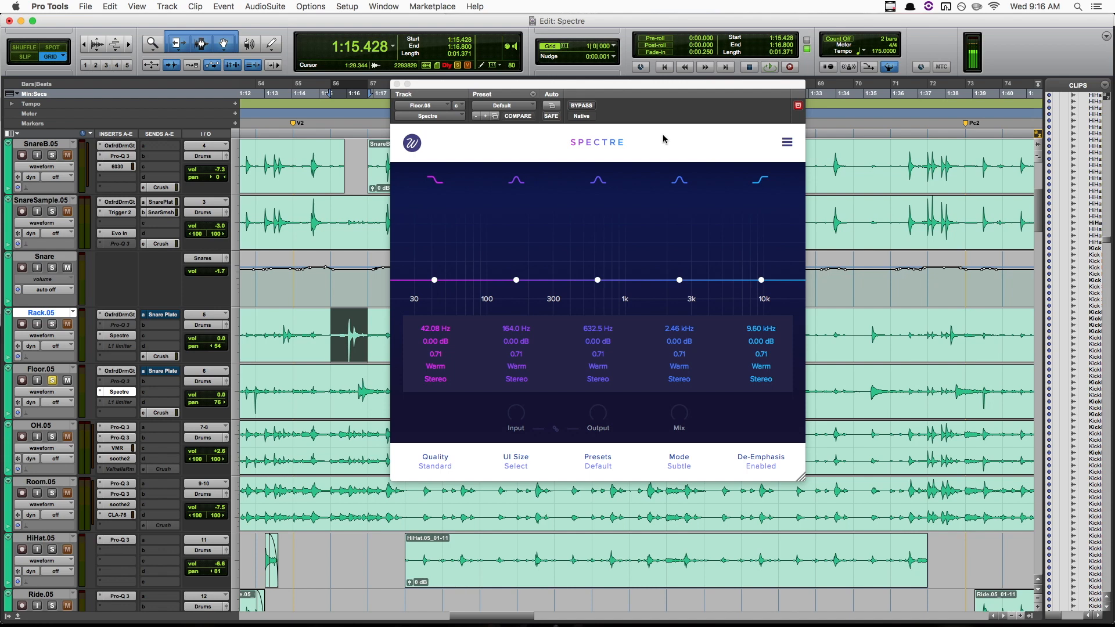
Set the Spectre UI size to 150% and reposition the plug-in window so the whole interface fits on screen
left_click(516, 466)
left_click(505, 581)
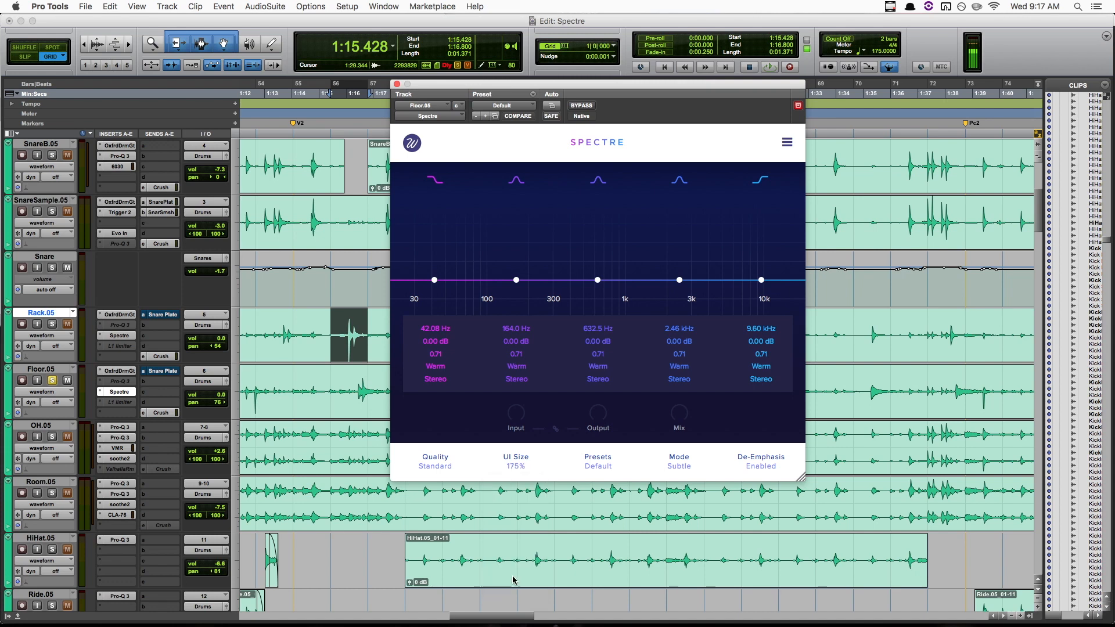
left_click_drag(584, 86, 430, 20)
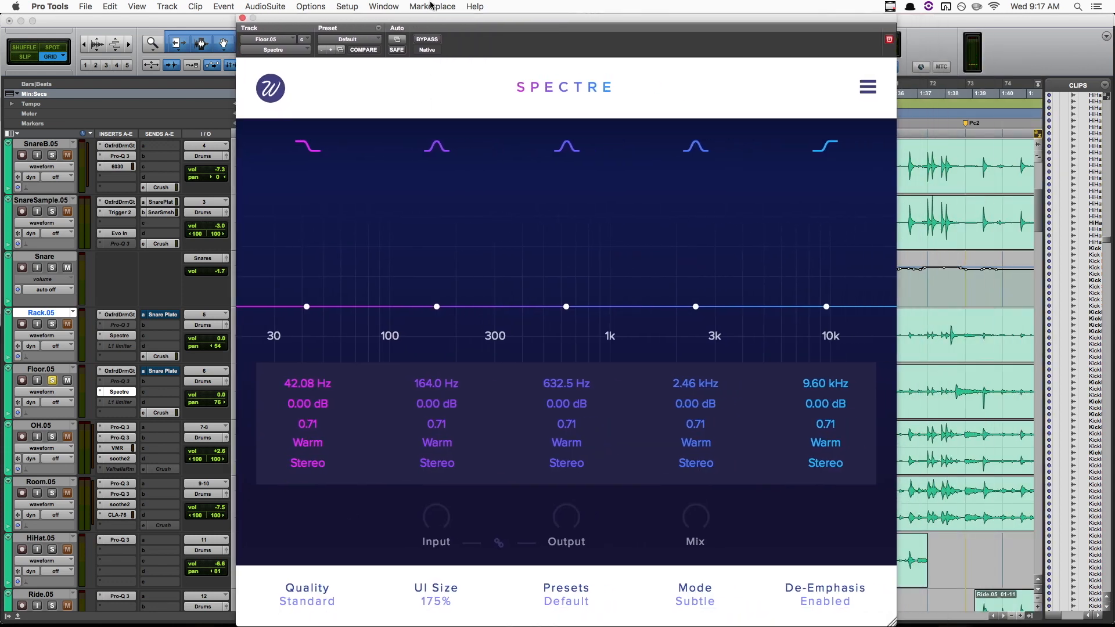
left_click(439, 603)
left_click(413, 562)
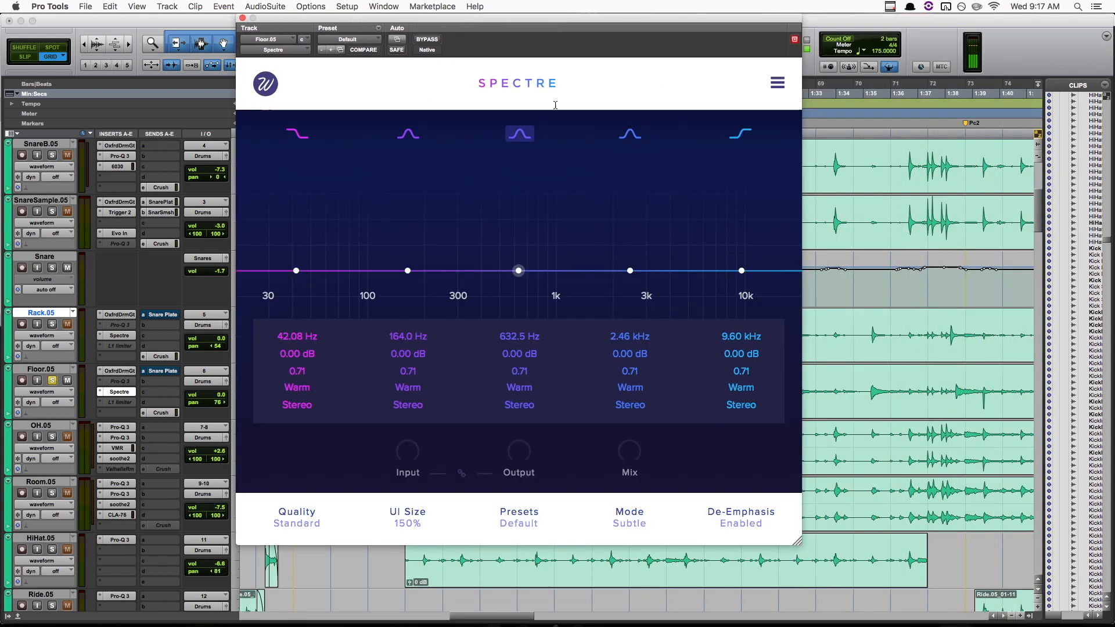
left_click_drag(571, 27, 645, 81)
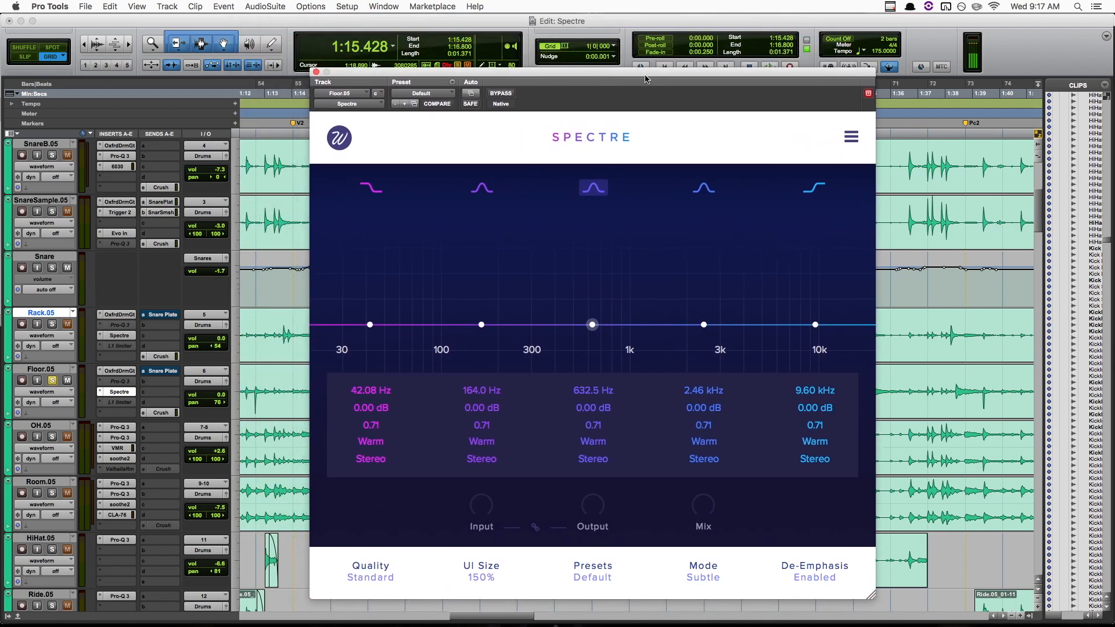
Try a 12 dB boost at about 126 Hz on the second band, and reset that band to flat
left_click(482, 324)
left_click_drag(481, 323, 460, 223)
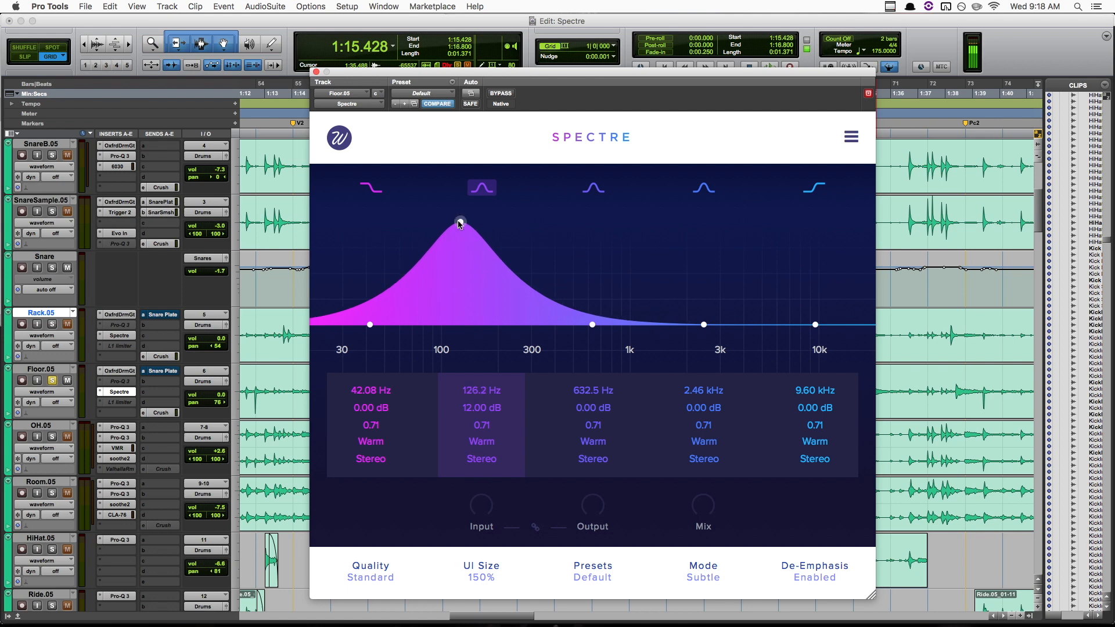
double_click(460, 222)
Boost the third band by 12 dB at about 604 Hz
left_click_drag(592, 324, 590, 218)
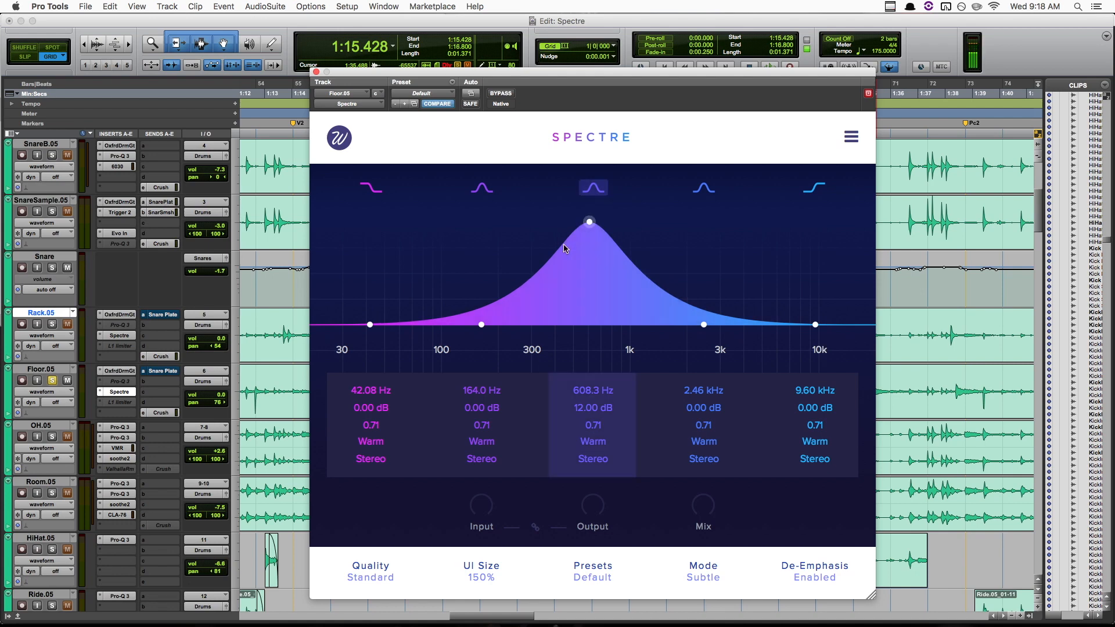
mouse_move(590, 220)
left_mouse_down()
mouse_move(604, 223)
mouse_move(595, 220)
left_mouse_up()
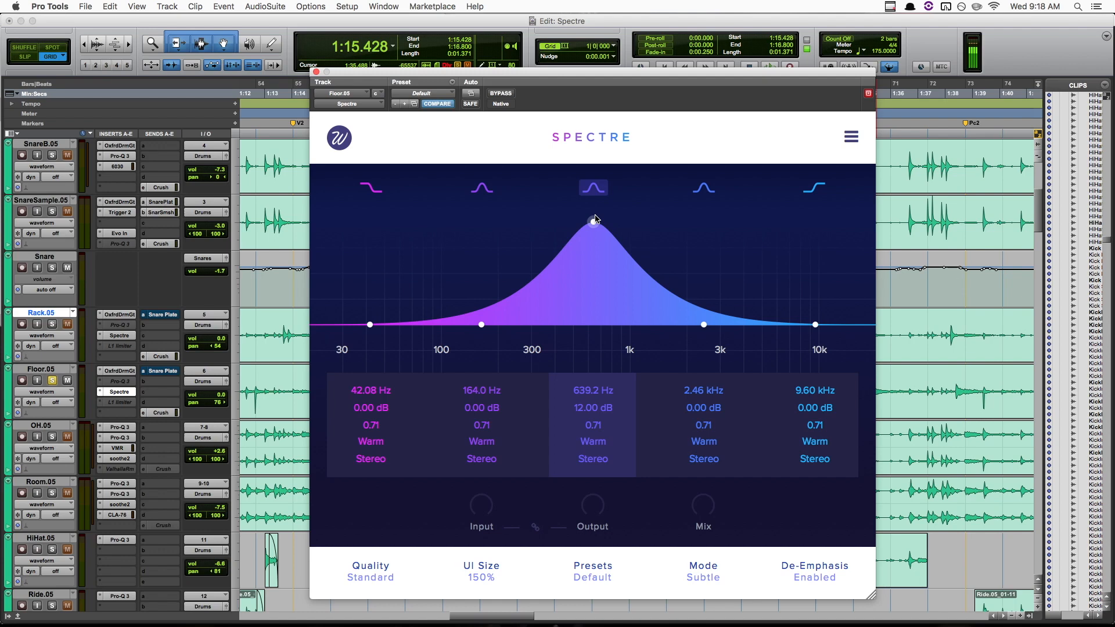
left_click_drag(594, 221, 589, 221)
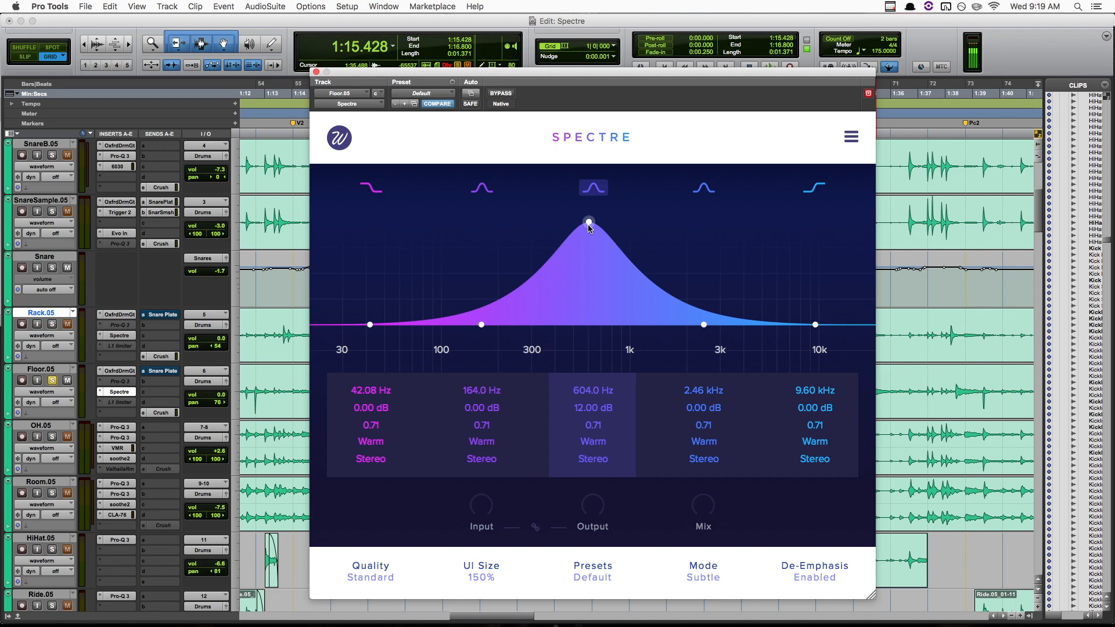
Narrow the third band's Q to 9.19, widen it to 0.10, and bring it back to 0.81
scroll(588, 226, "up", 10)
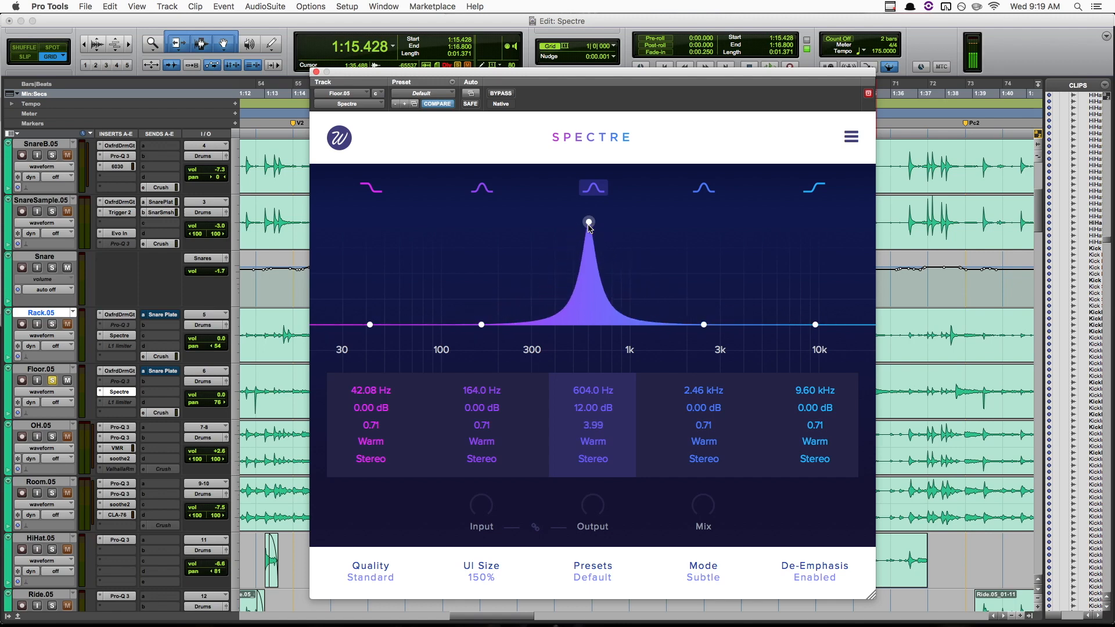
scroll(589, 226, "up", 10)
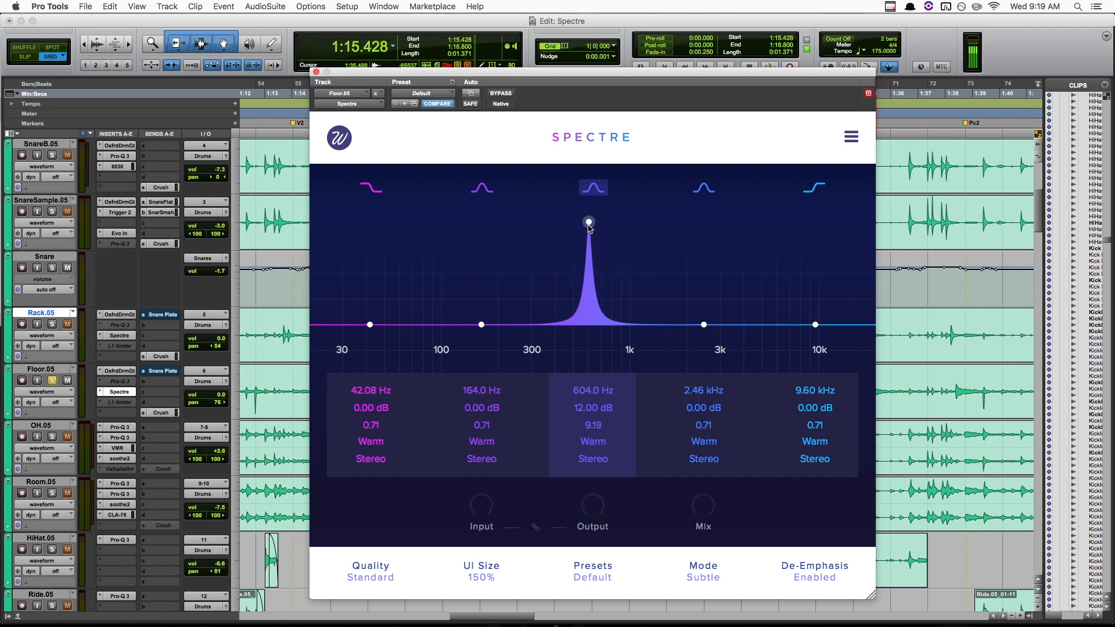
scroll(589, 226, "down", 15)
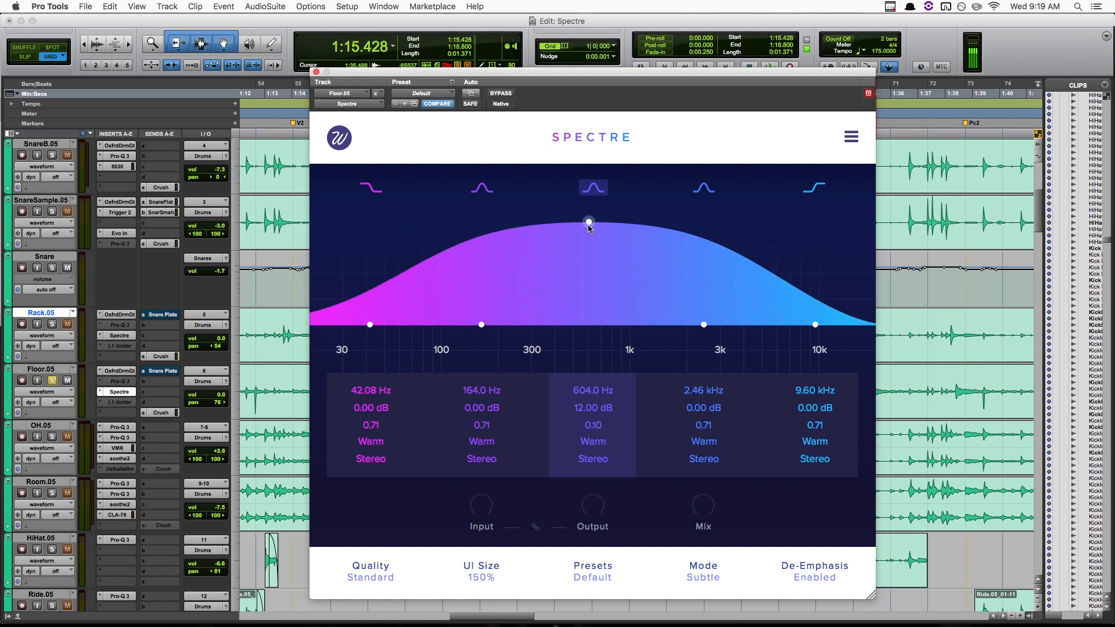
scroll(588, 227, "up", 6)
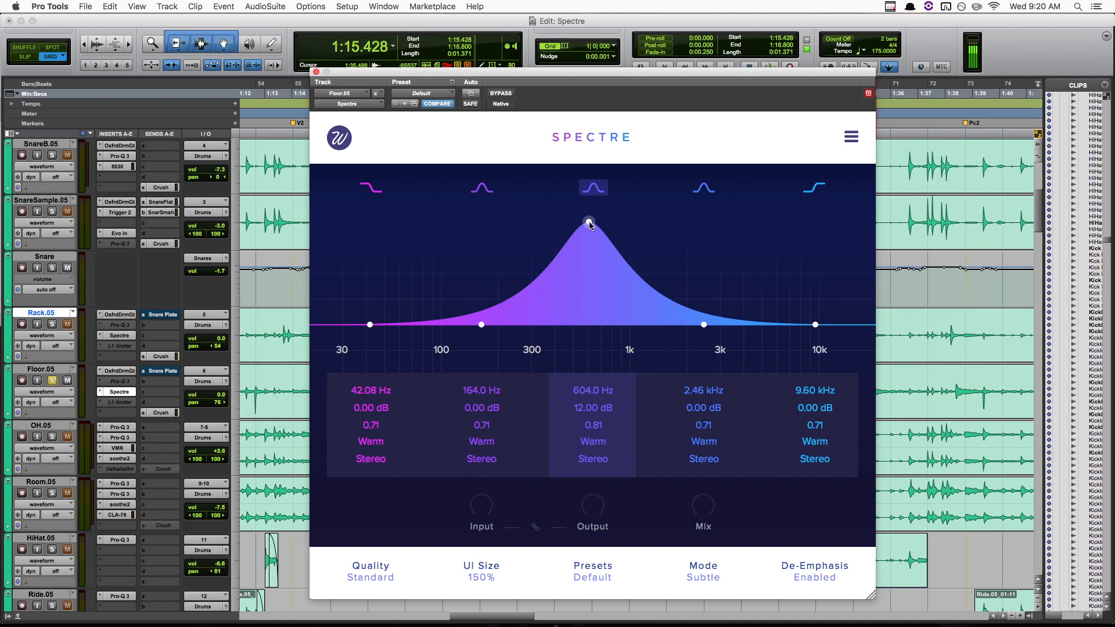
Sweep the third band across the spectrum to about 2.77 kHz and widen its Q to 0.10
left_click_drag(589, 225, 543, 221)
left_click_drag(555, 157, 715, 194)
scroll(673, 221, "up", 2)
scroll(674, 220, "down", 4)
scroll(674, 220, "down", 5)
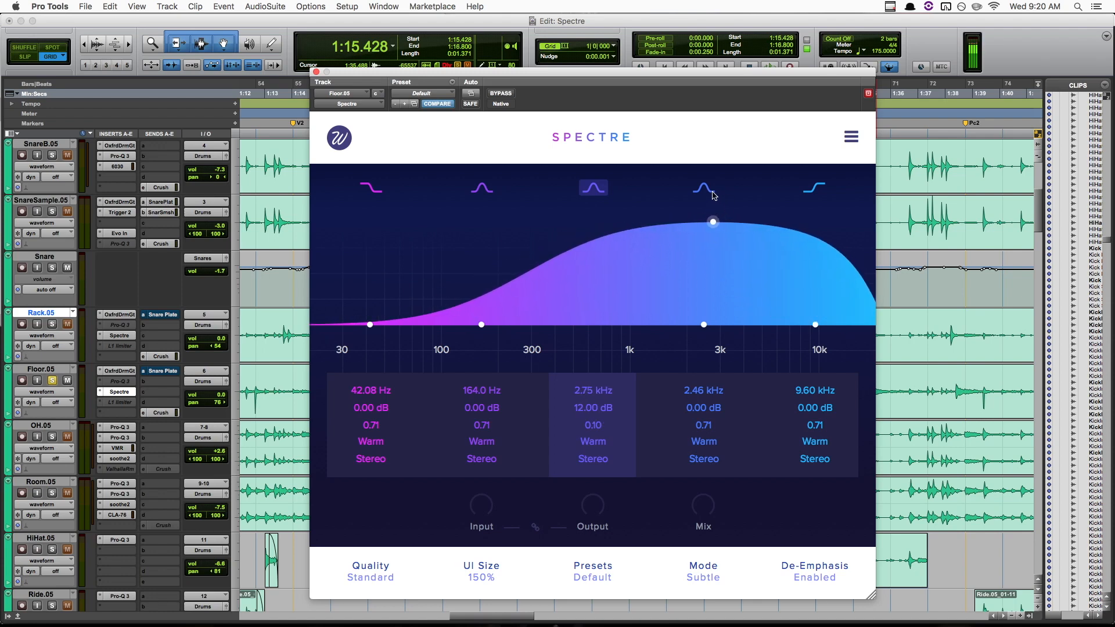
left_click(714, 193)
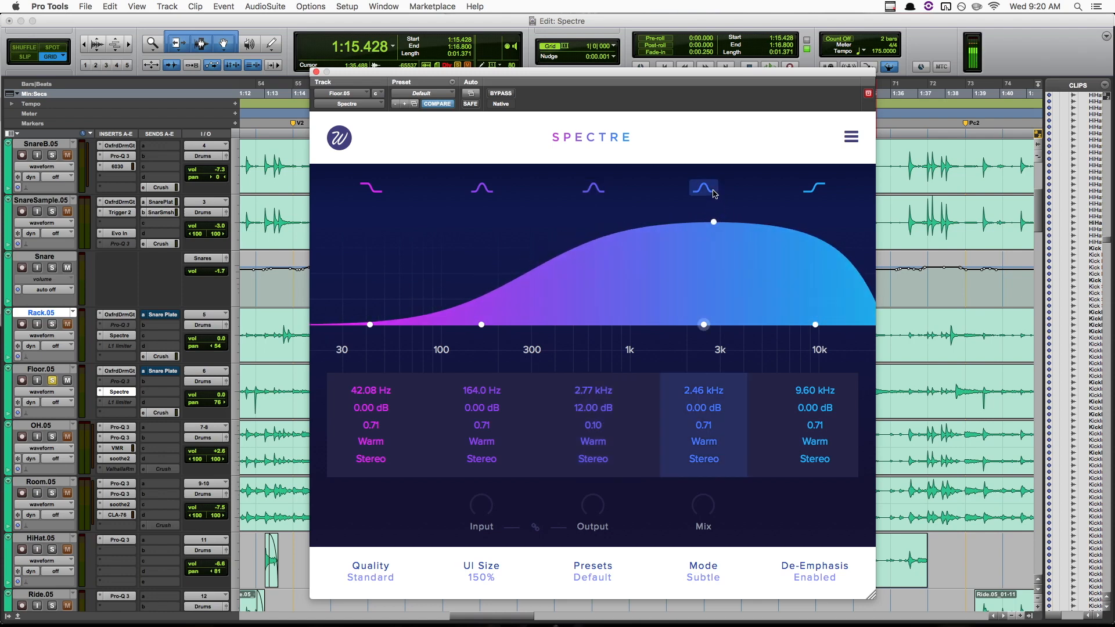
left_click(714, 221)
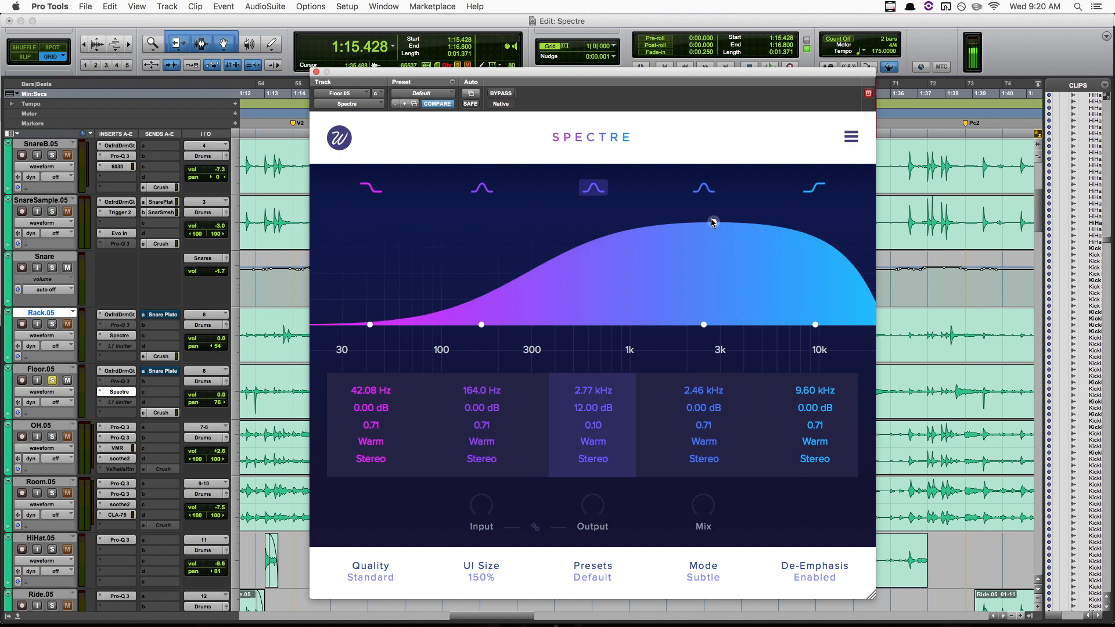
Look through the third band's saturation types without changing the choice, and move the band to about 6.62 kHz
left_click(594, 445)
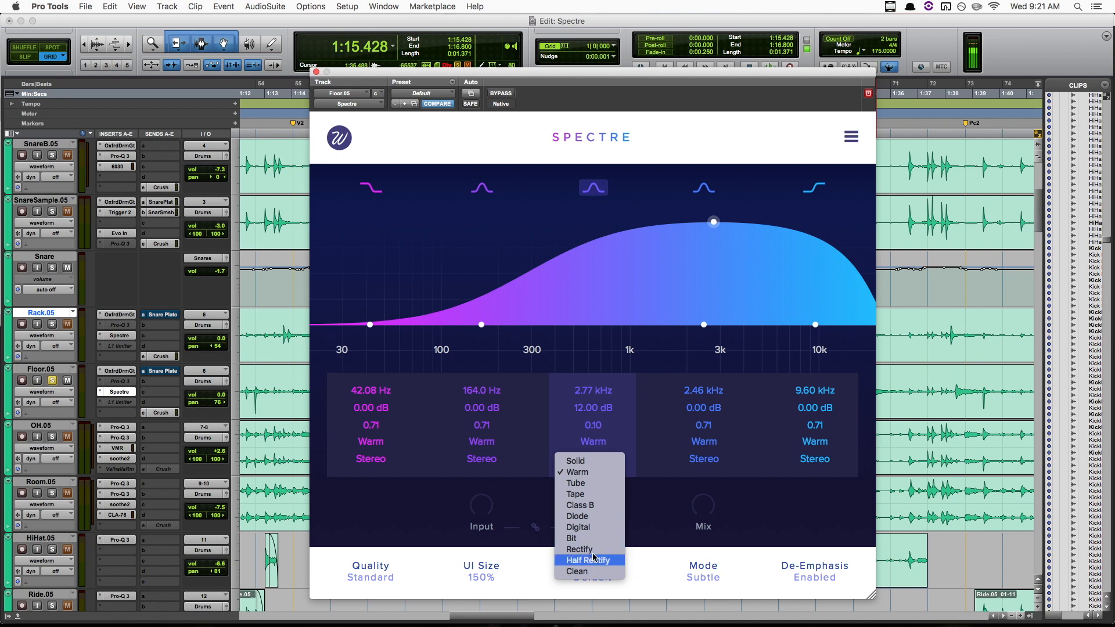
key("Escape")
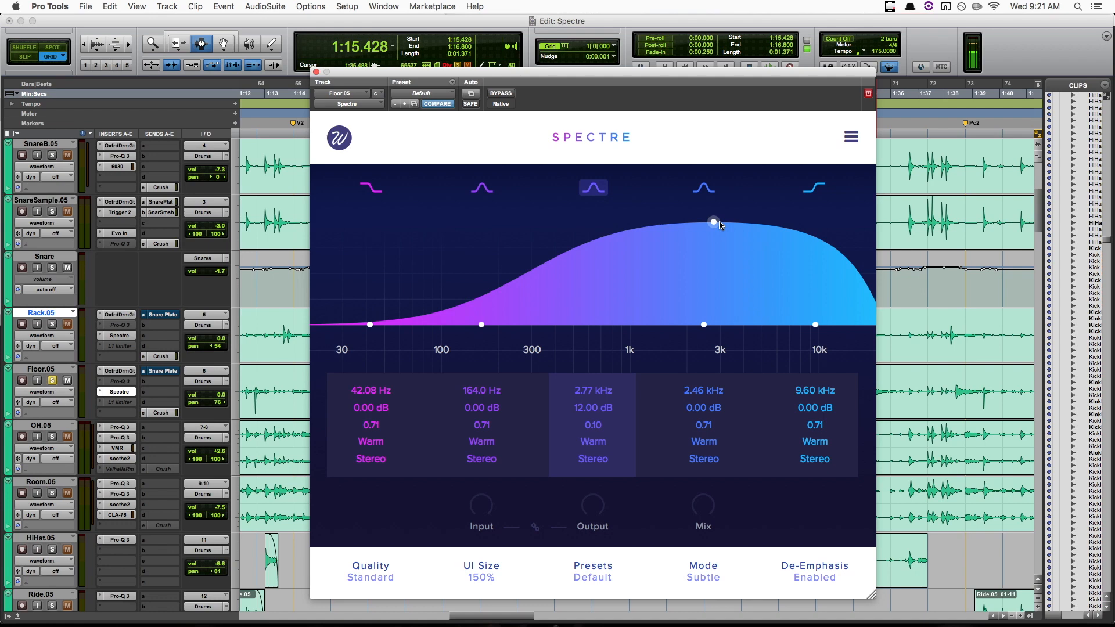
left_click_drag(720, 223, 785, 230)
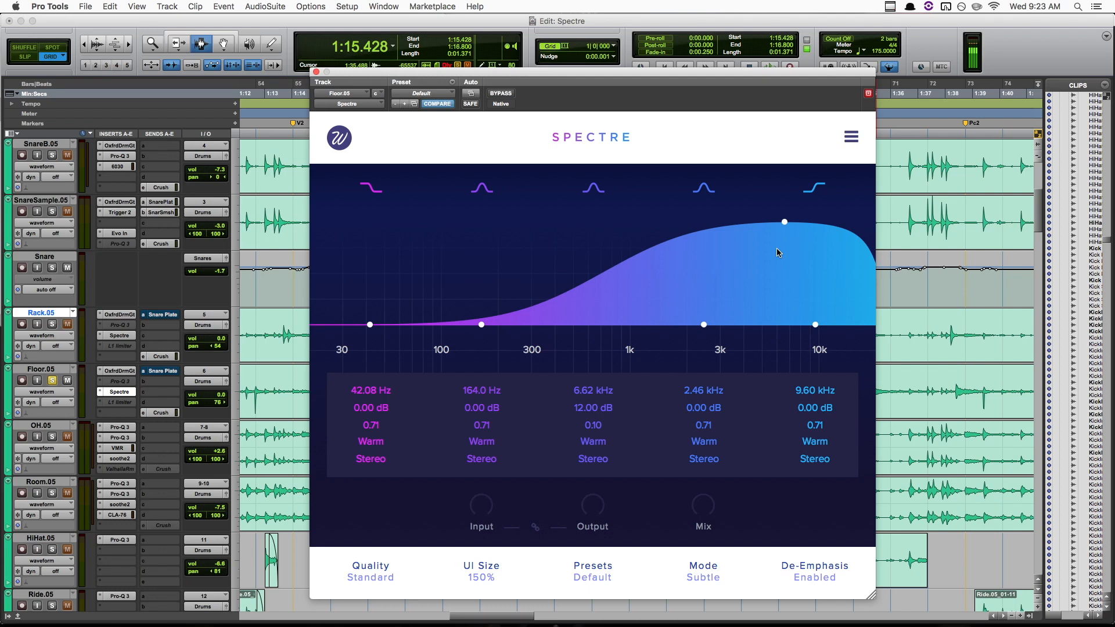
Check the De-Emphasis setting, leaving it enabled, and restore the Default preset
left_click(815, 576)
left_click(815, 561)
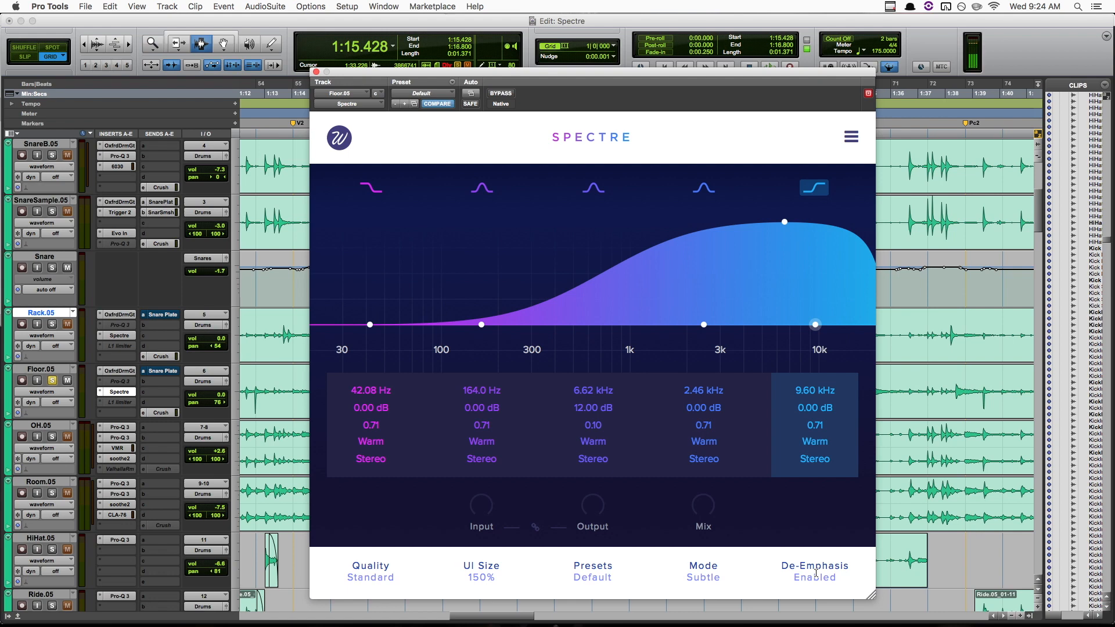
left_click(435, 95)
left_click(435, 95)
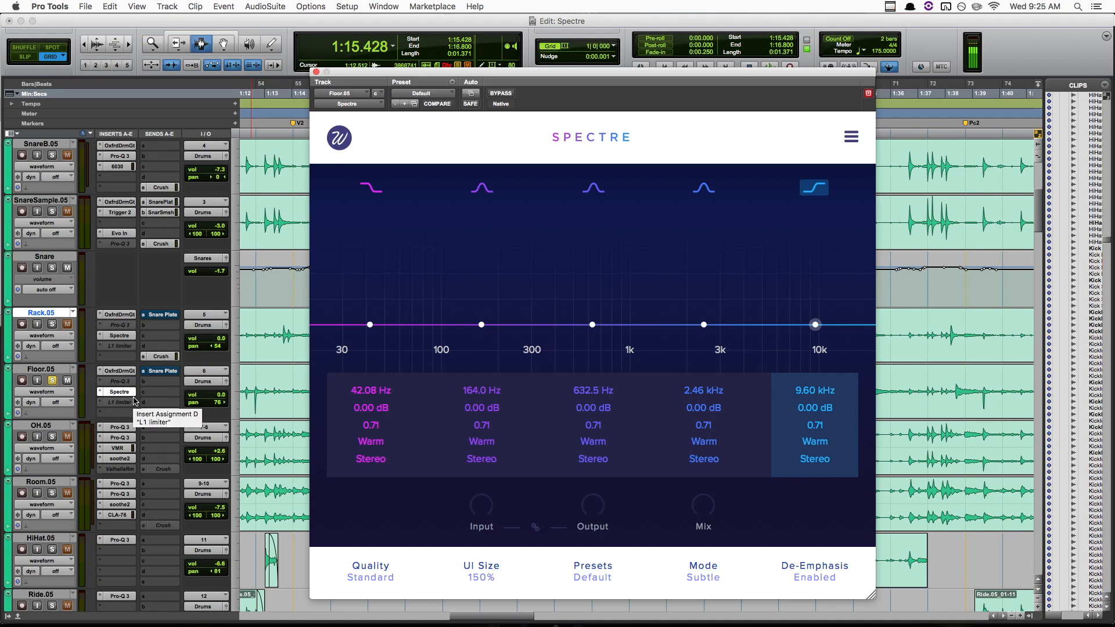
Boost the second band by about 8.18 dB at about 71.6 Hz with a Q of 1.71 while auditioning the selection
key("space")
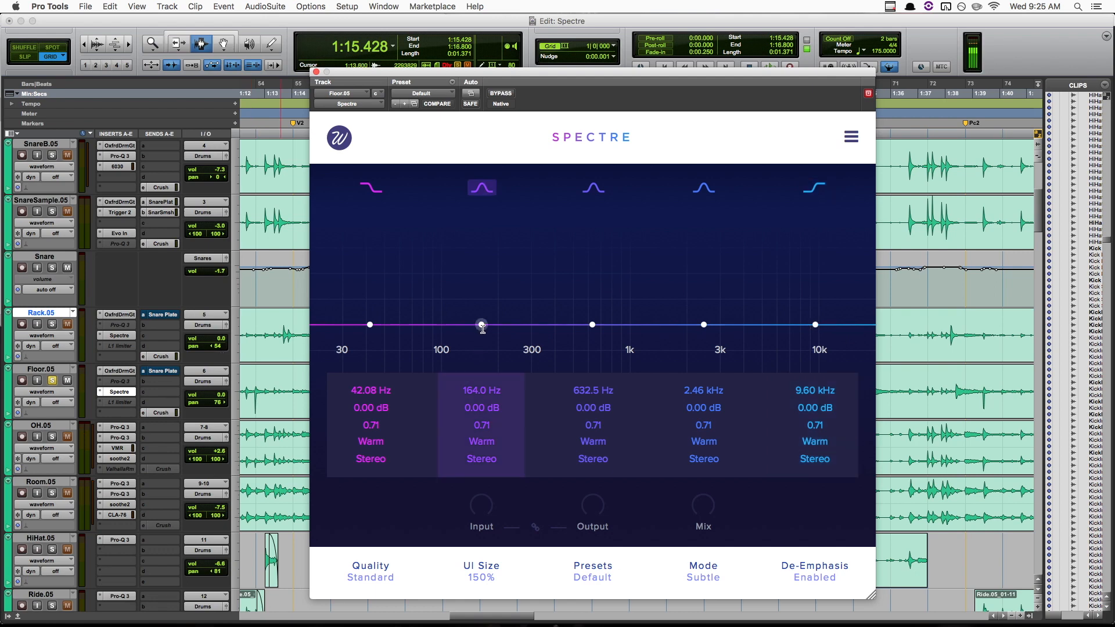
mouse_move(481, 325)
left_mouse_down()
mouse_move(463, 264)
mouse_move(414, 275)
mouse_move(413, 251)
mouse_move(430, 277)
left_mouse_up()
left_click_drag(421, 277, 414, 256)
key("space")
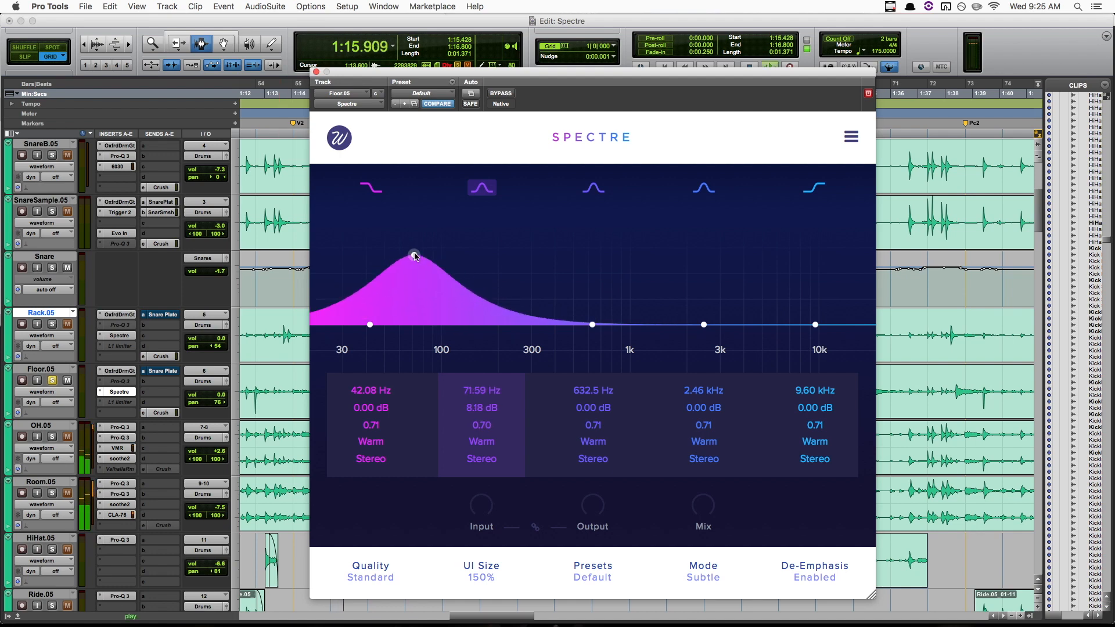
scroll(415, 255, "up", 5)
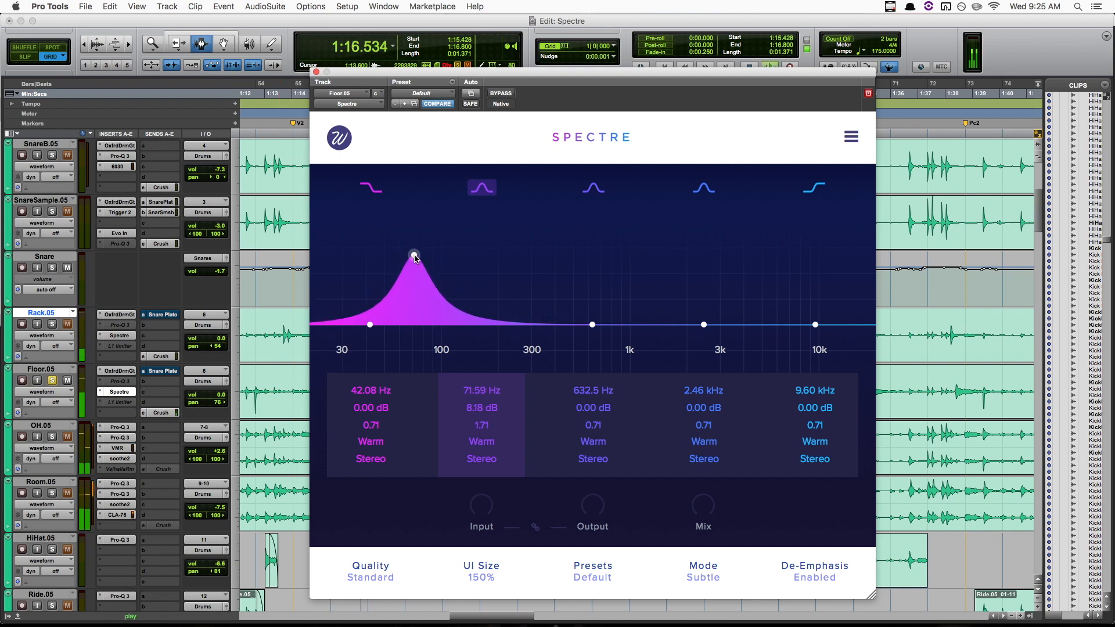
Audition the second band at 12 dB near 76.9 Hz, and settle it at about 7.09 dB and 75.77 Hz
left_click_drag(414, 256, 420, 216)
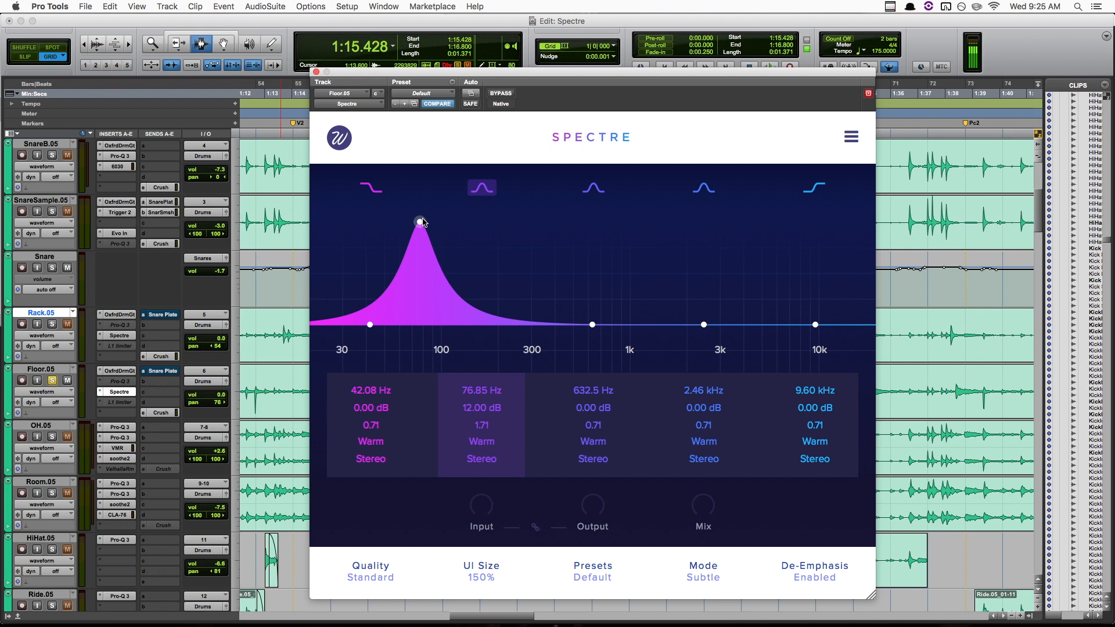
key("space")
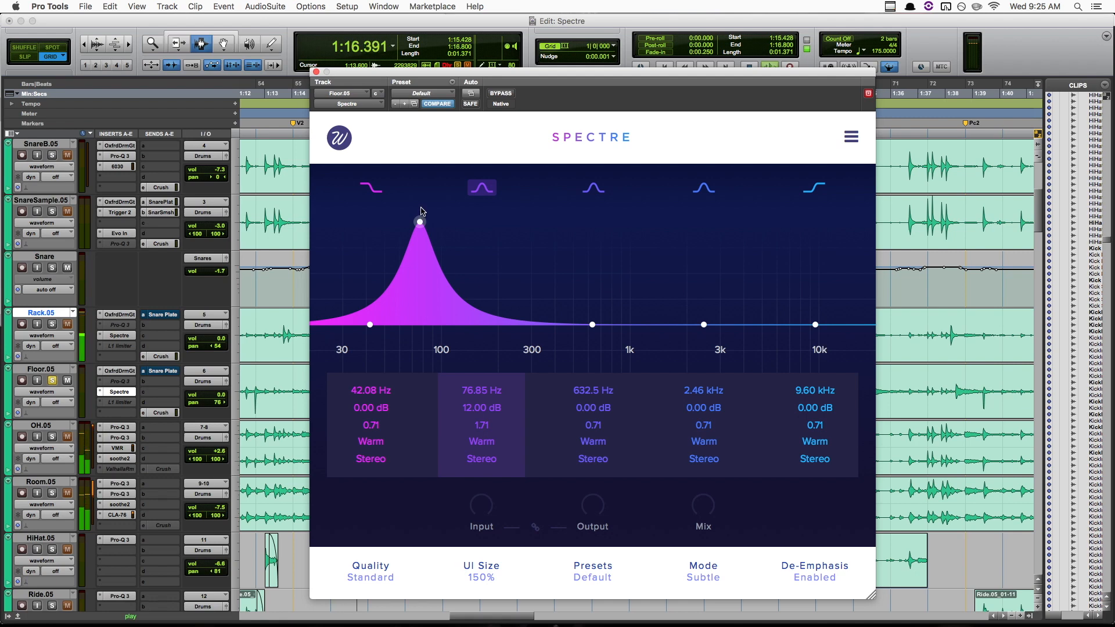
left_click_drag(420, 222, 420, 267)
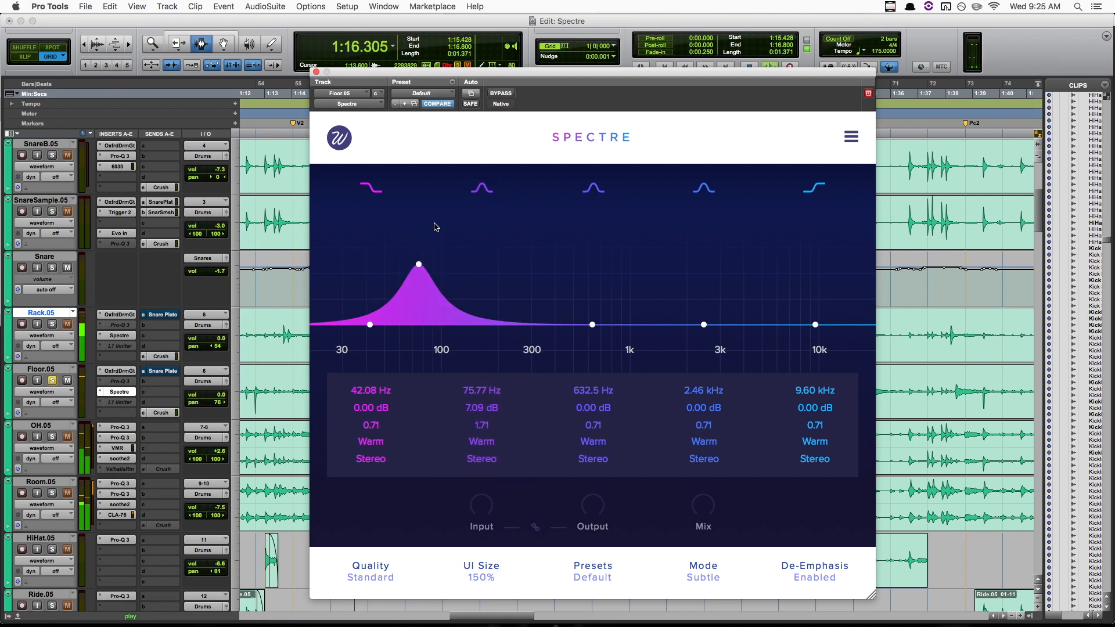
Compare the sound with the second band off and on during playback, and set its gain to 7.47 dB
left_click(481, 187)
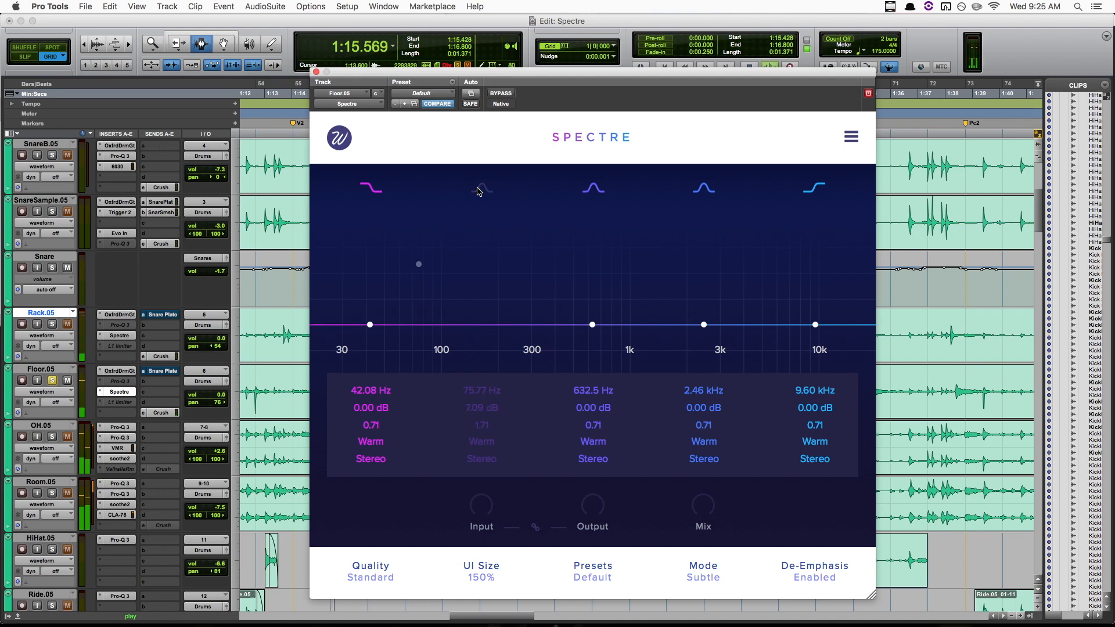
left_click(478, 191)
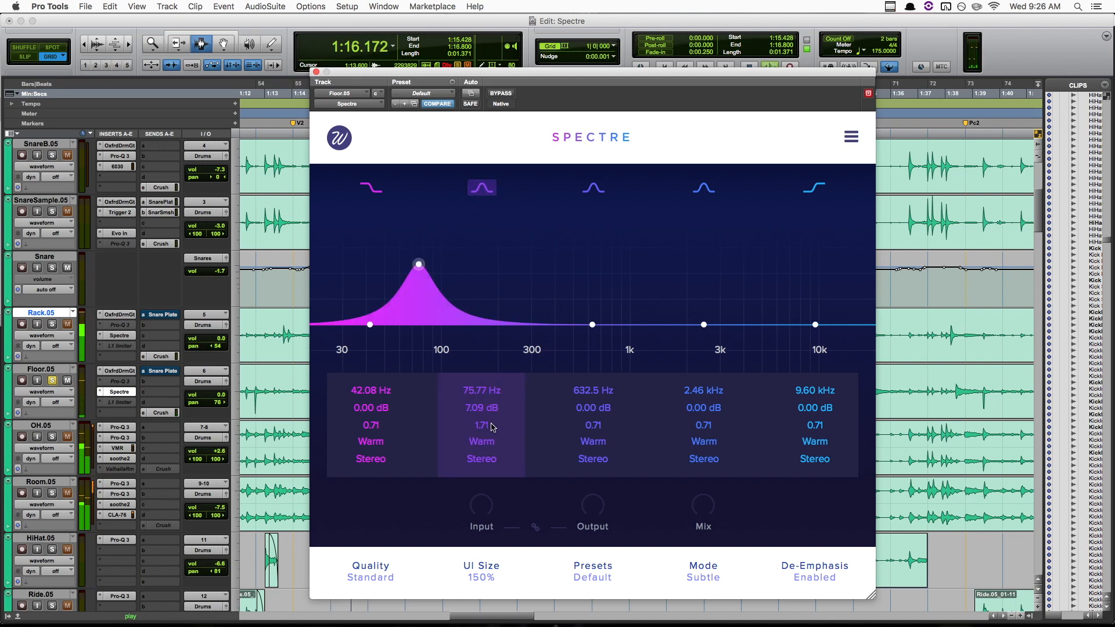
mouse_move(480, 410)
left_mouse_down()
mouse_move(478, 426)
mouse_move(476, 378)
mouse_move(475, 388)
left_mouse_up()
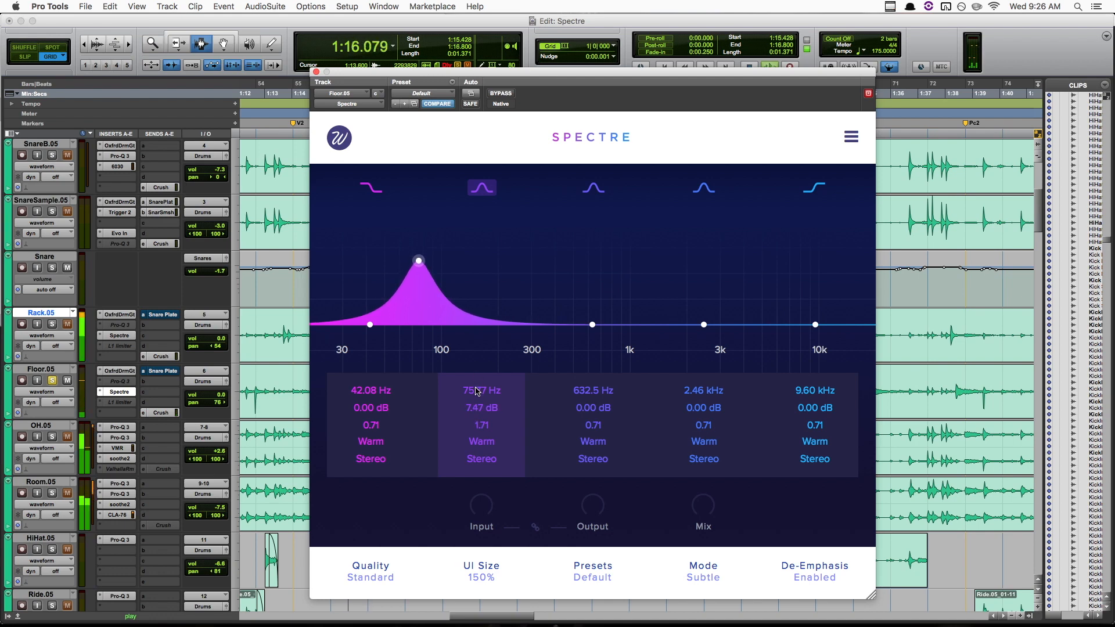
Stop playback and review the second band's saturation types, keeping Warm
key("space")
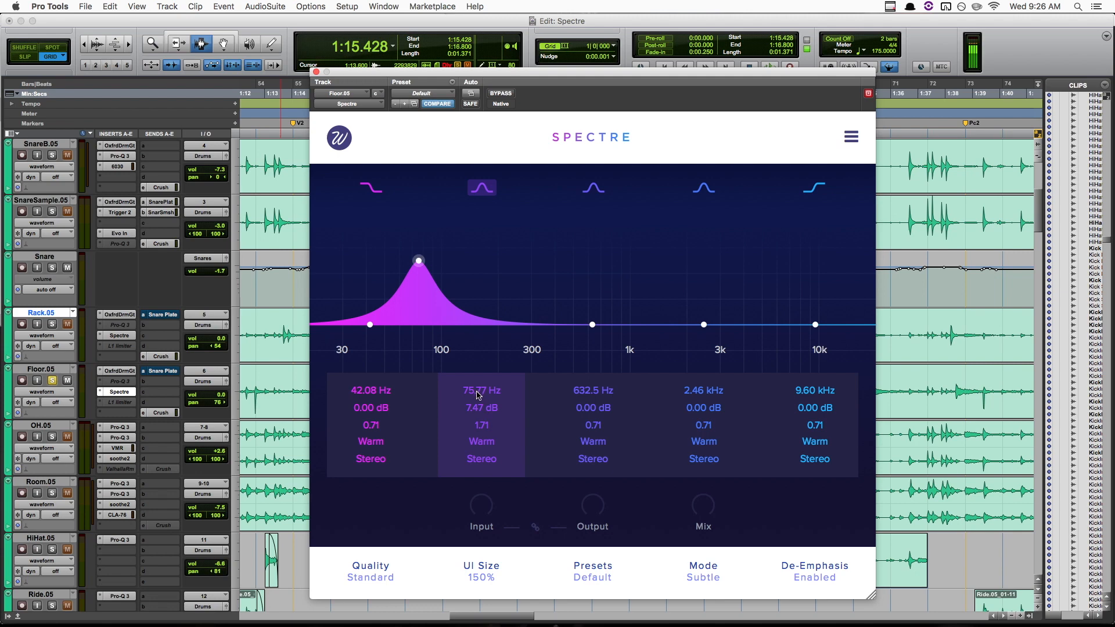
left_click(478, 445)
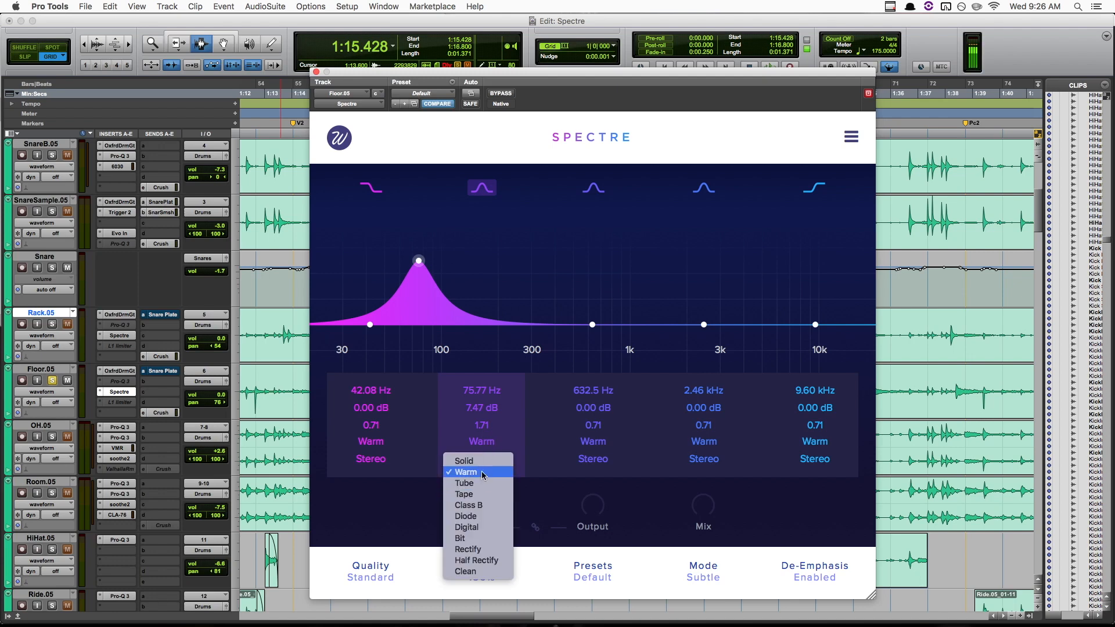
left_click(484, 472)
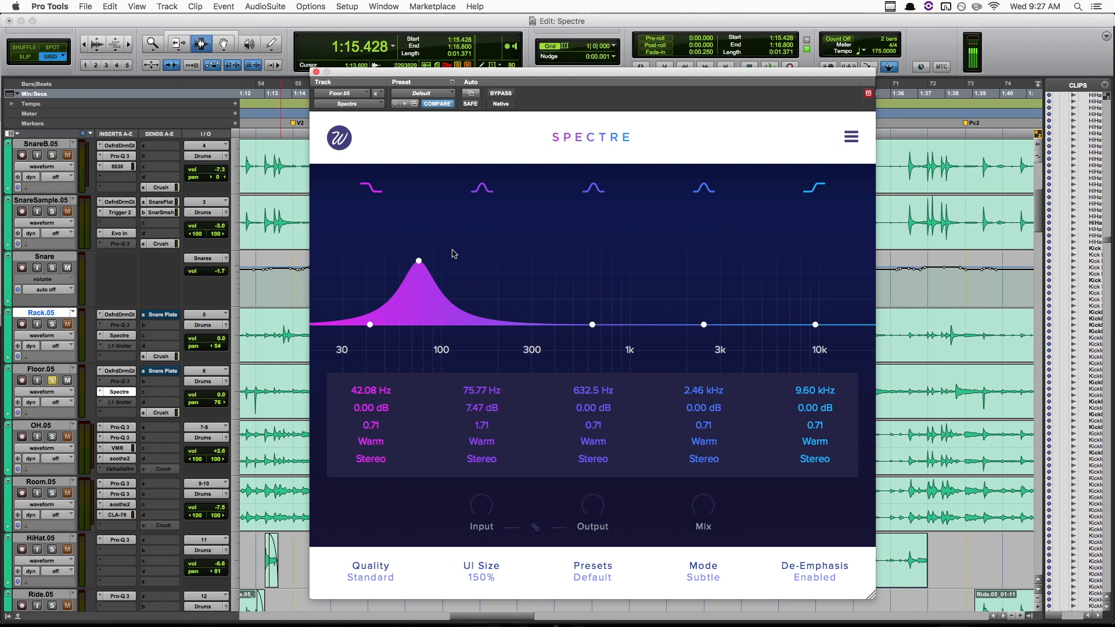
Play the selection with Spectre bypassed and re-enable the plug-in during playback to compare the sound
left_click(495, 97)
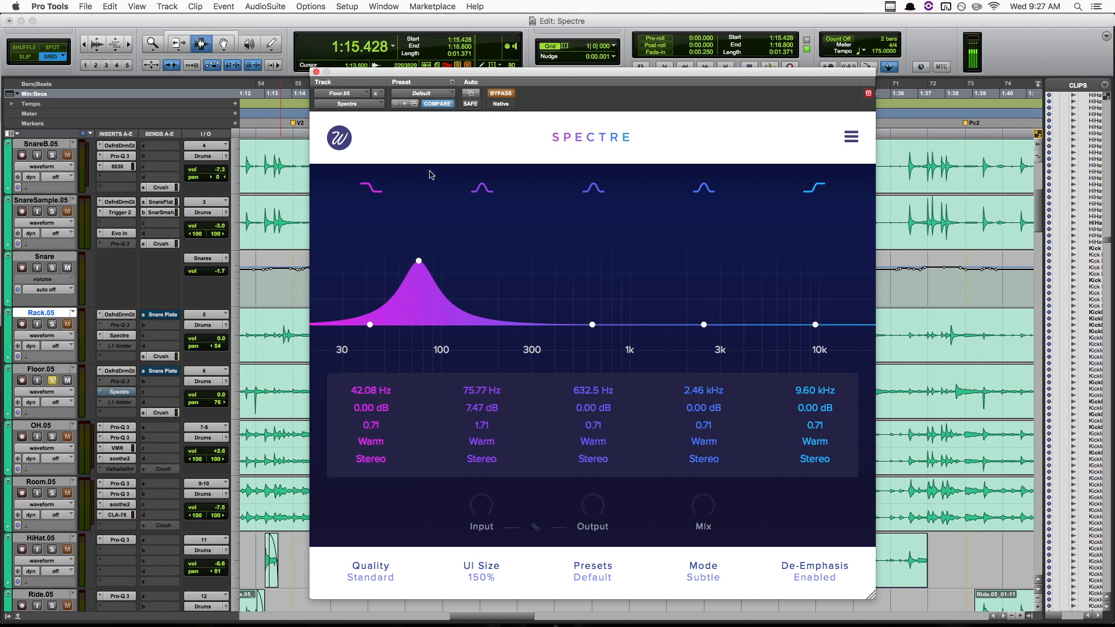
key("space")
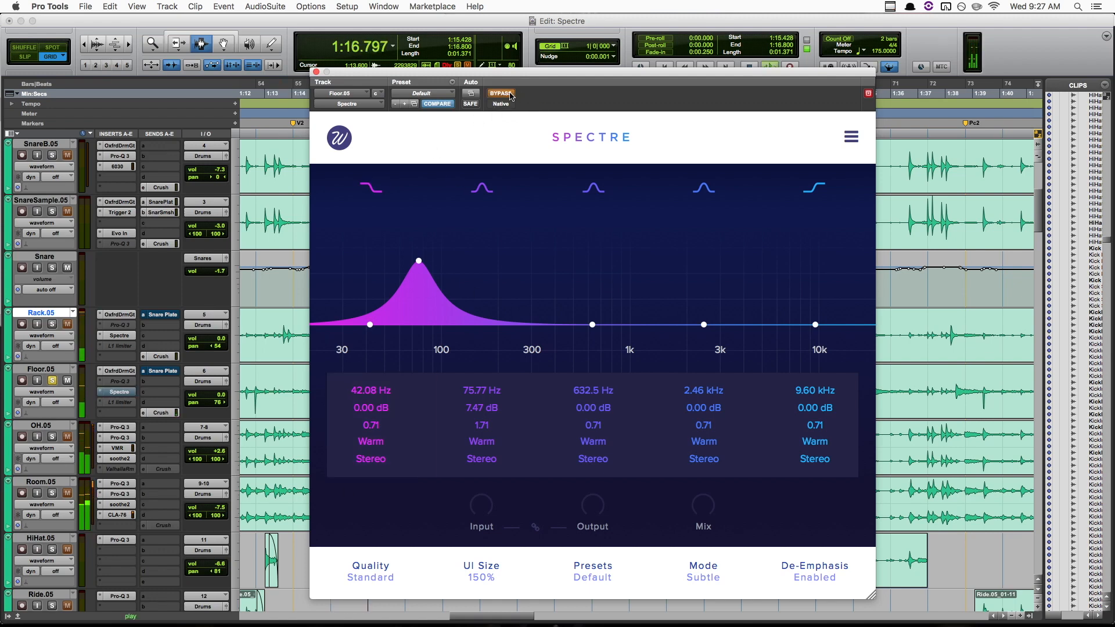
left_click(511, 96)
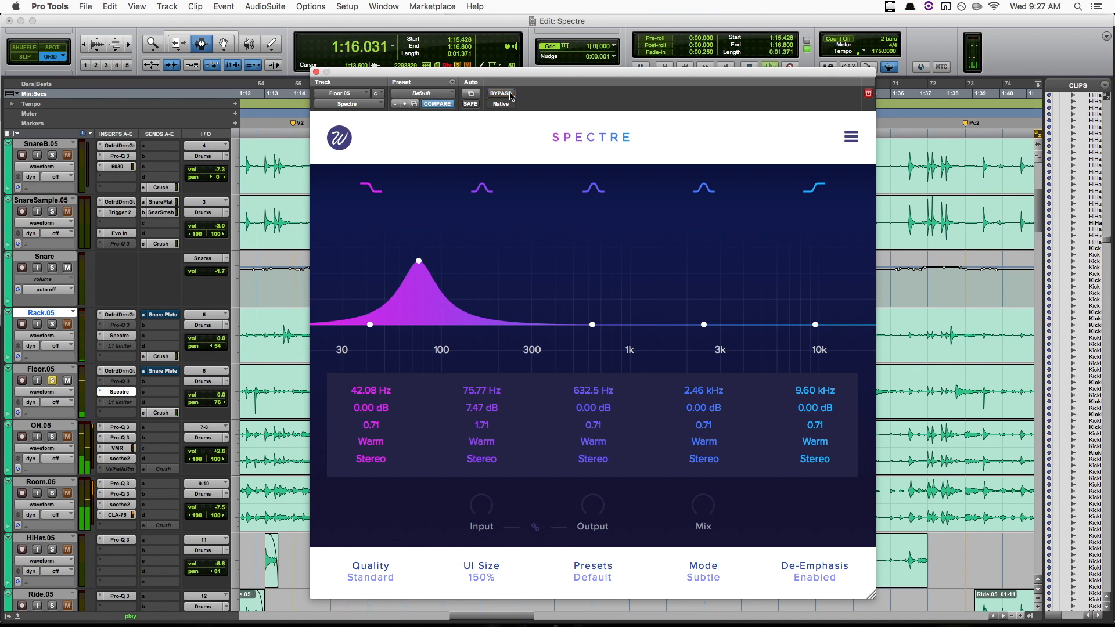
Bypass Spectre on the floor tom during playback and re-enable it to compare the sound again
left_click(510, 97)
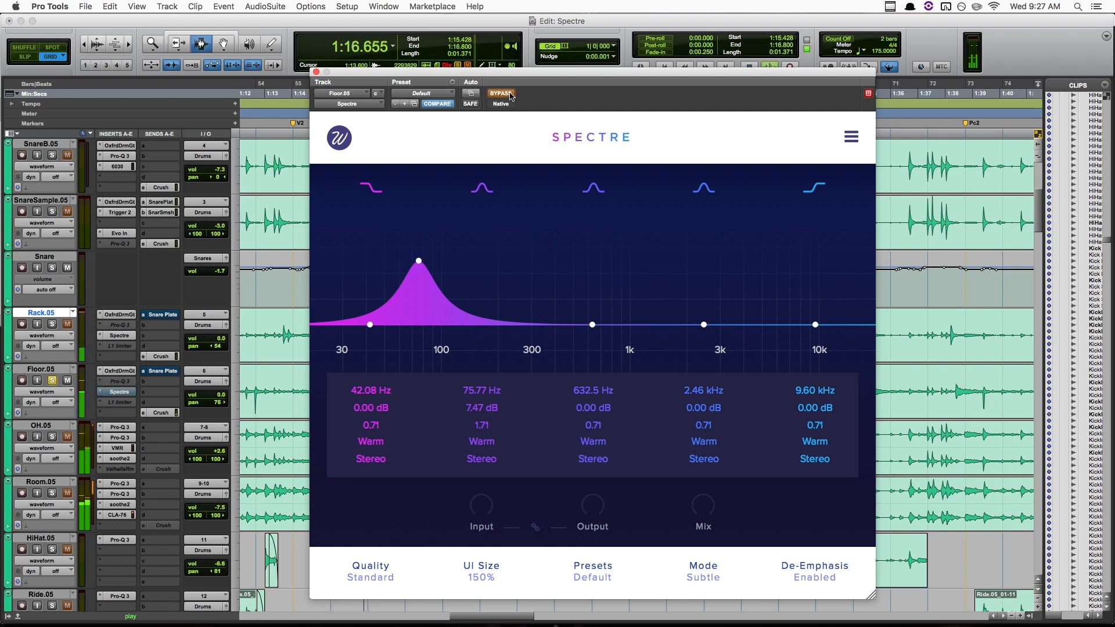
left_click(511, 96)
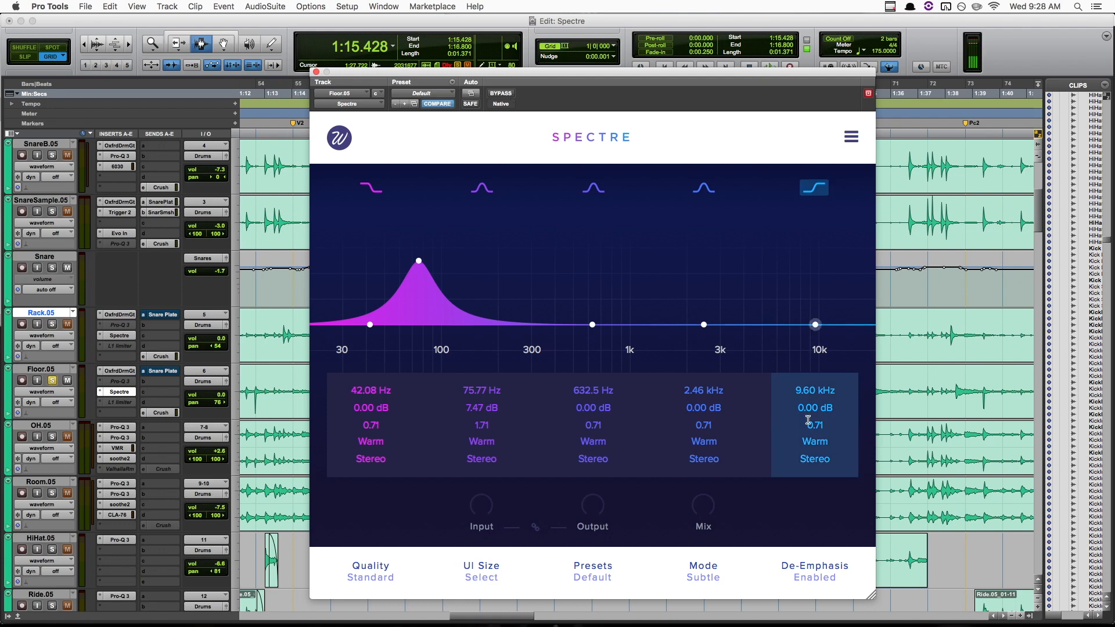
Boost the floor tom's high-shelf band with Solid saturation, auditioning 12 dB at 3.06 kHz and settling at about 8.45 dB and 3.60 kHz
left_click_drag(815, 325, 722, 222)
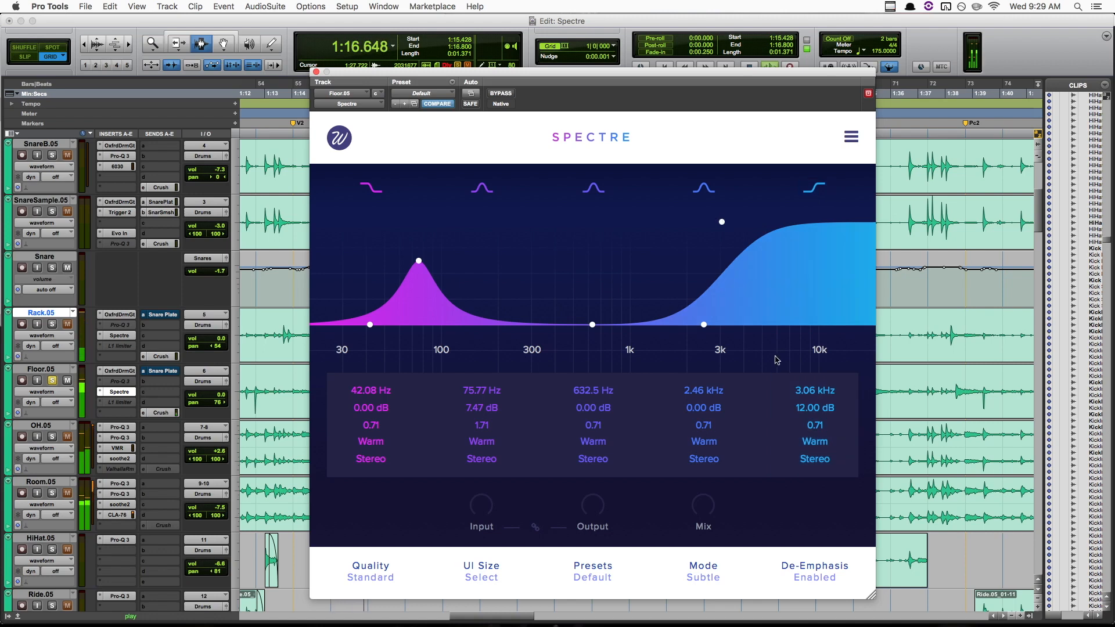
key("space")
left_click(815, 441)
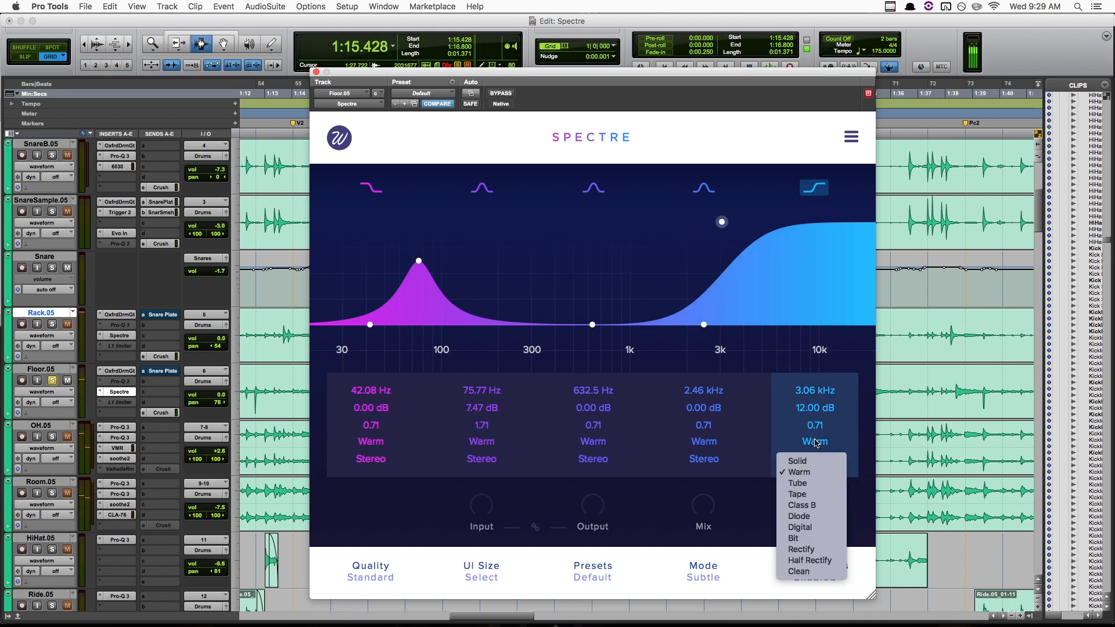
left_click(807, 461)
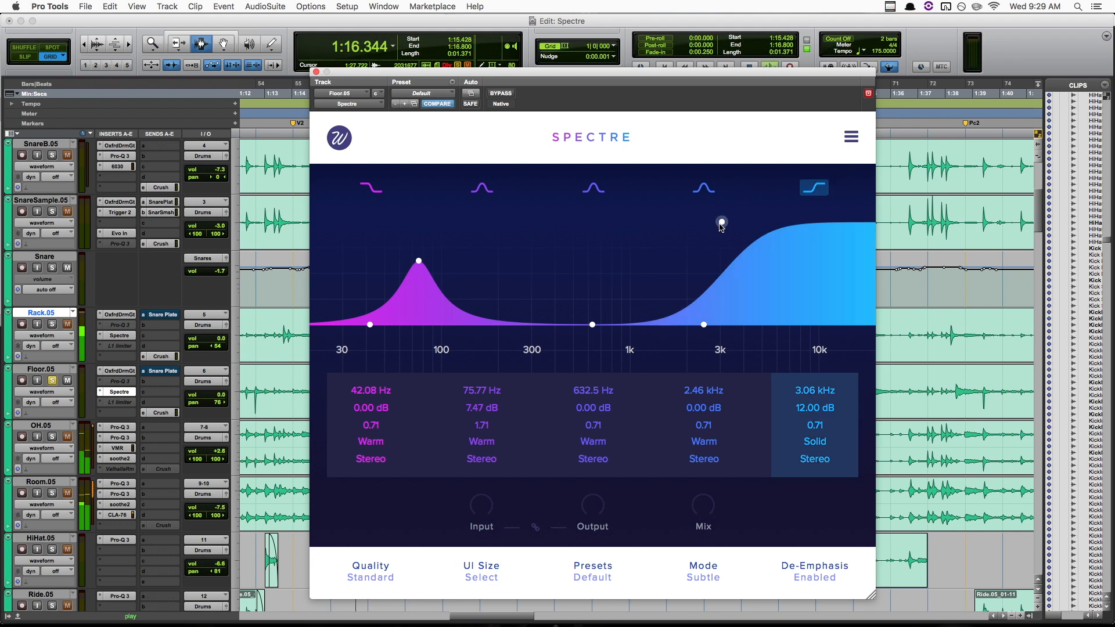
key("space")
left_click_drag(720, 225, 734, 258)
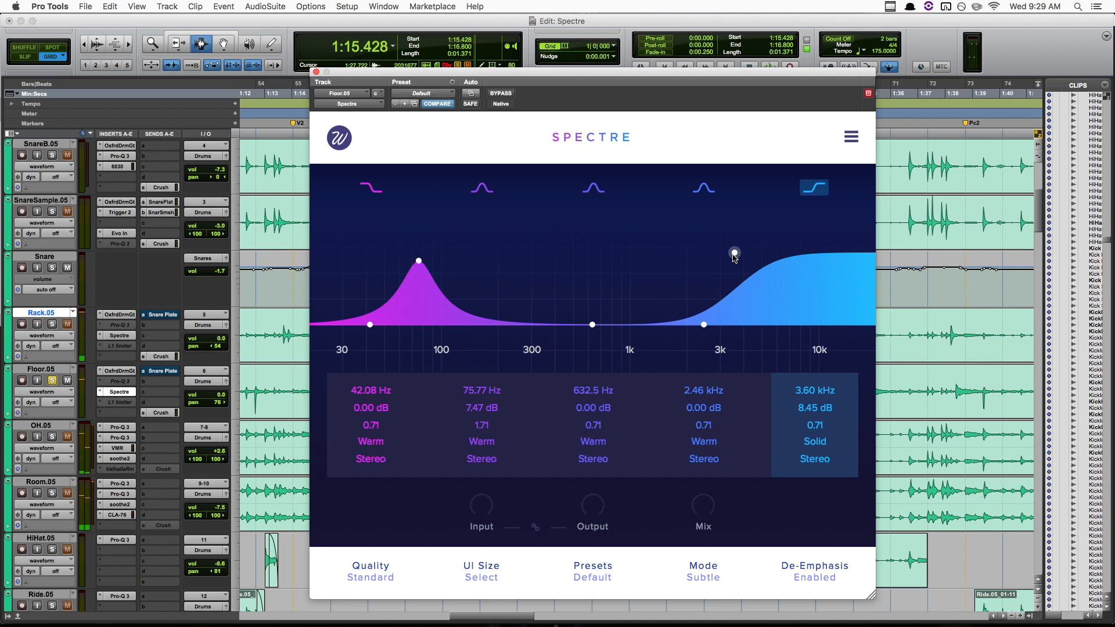
Set the fourth band to Solid saturation and raise it to about 4.24 dB at 2.51 kHz
left_click(703, 325)
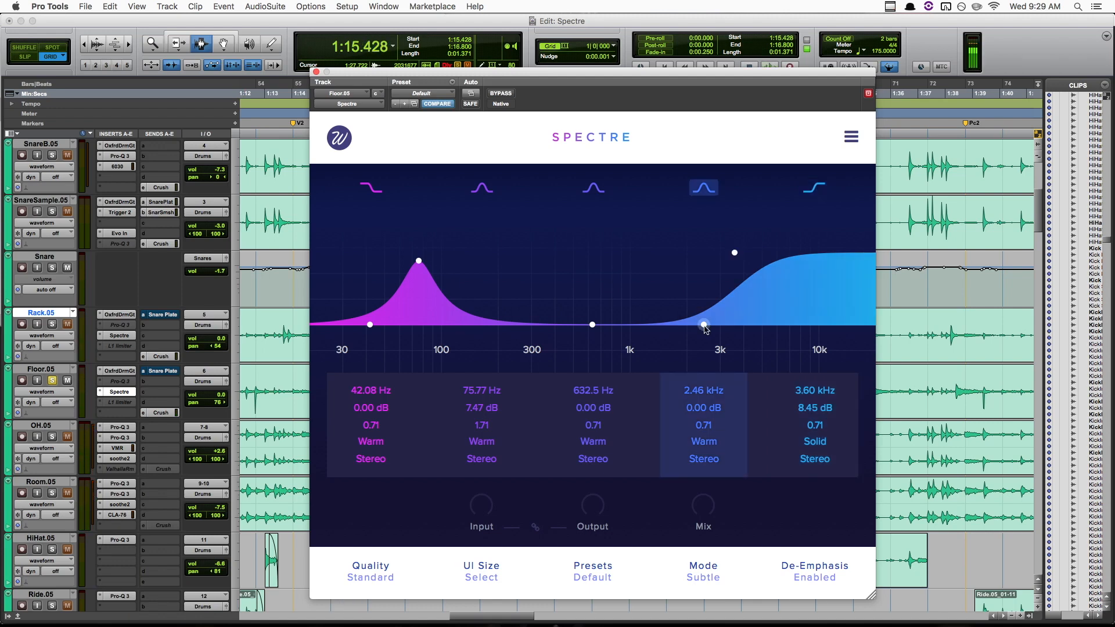
left_click(704, 441)
left_click(699, 457)
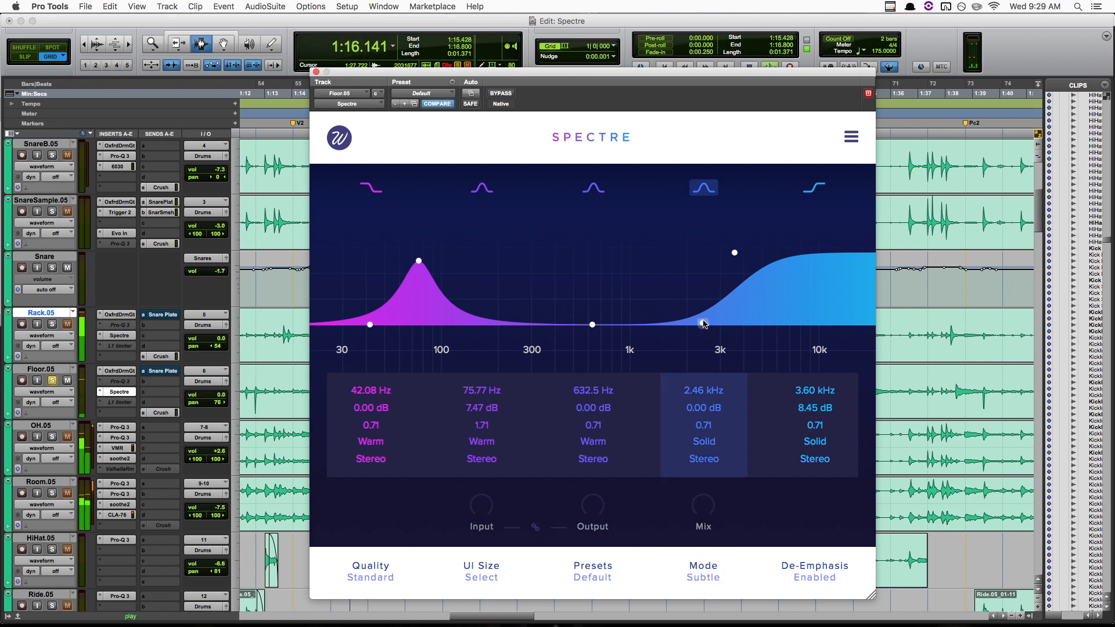
left_click_drag(704, 325, 707, 290)
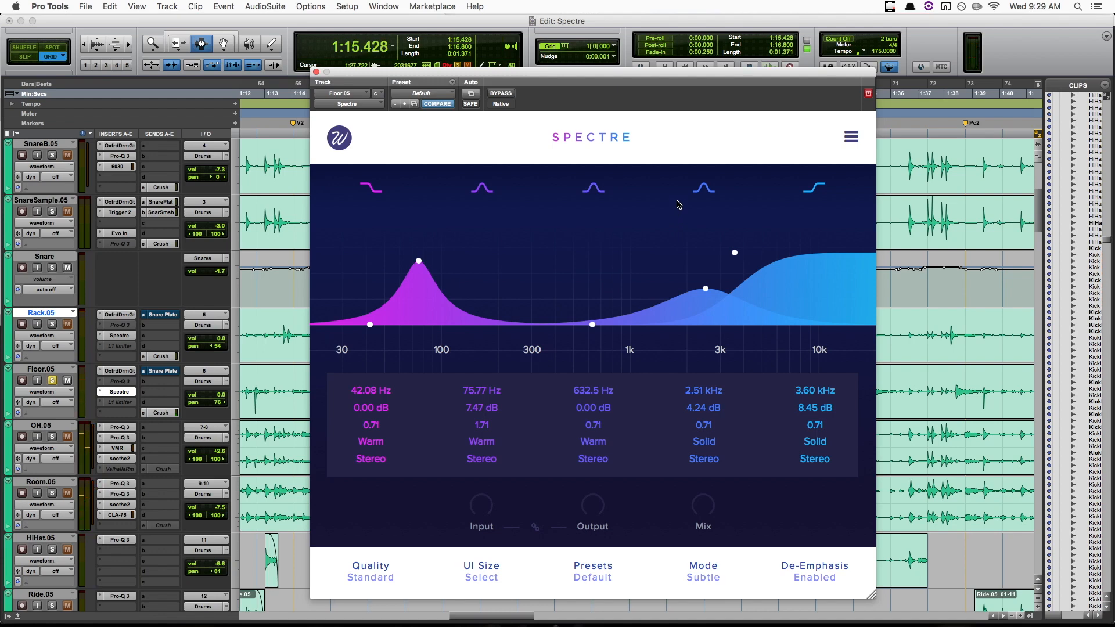
Play the selection with Spectre bypassed, re-enable it to compare the added high end, and stop playback
left_click(505, 99)
key("space")
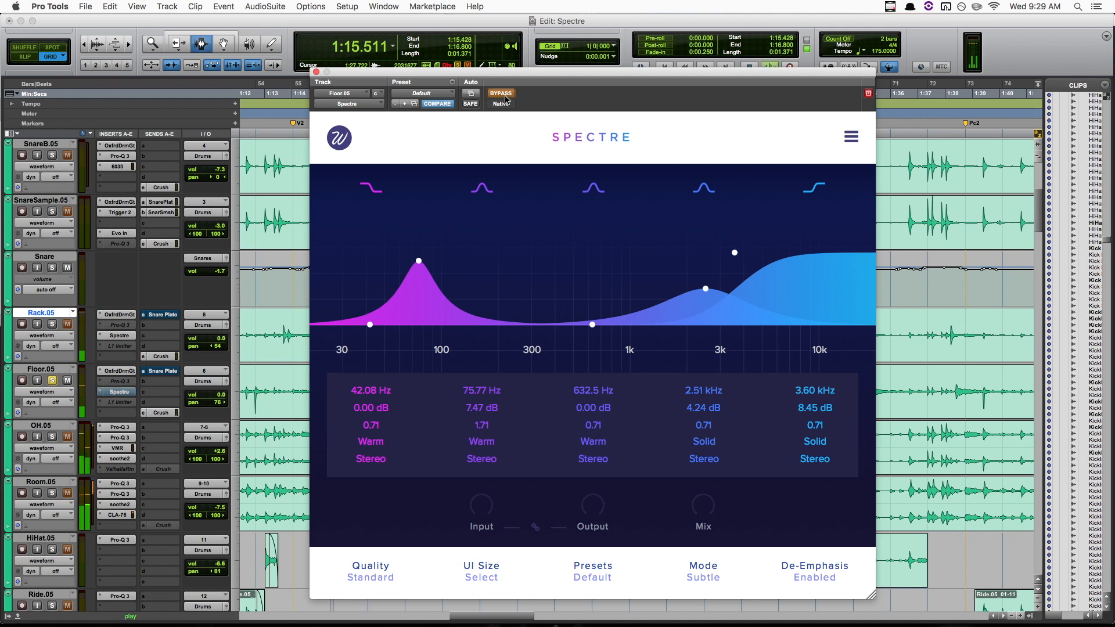
left_click(505, 100)
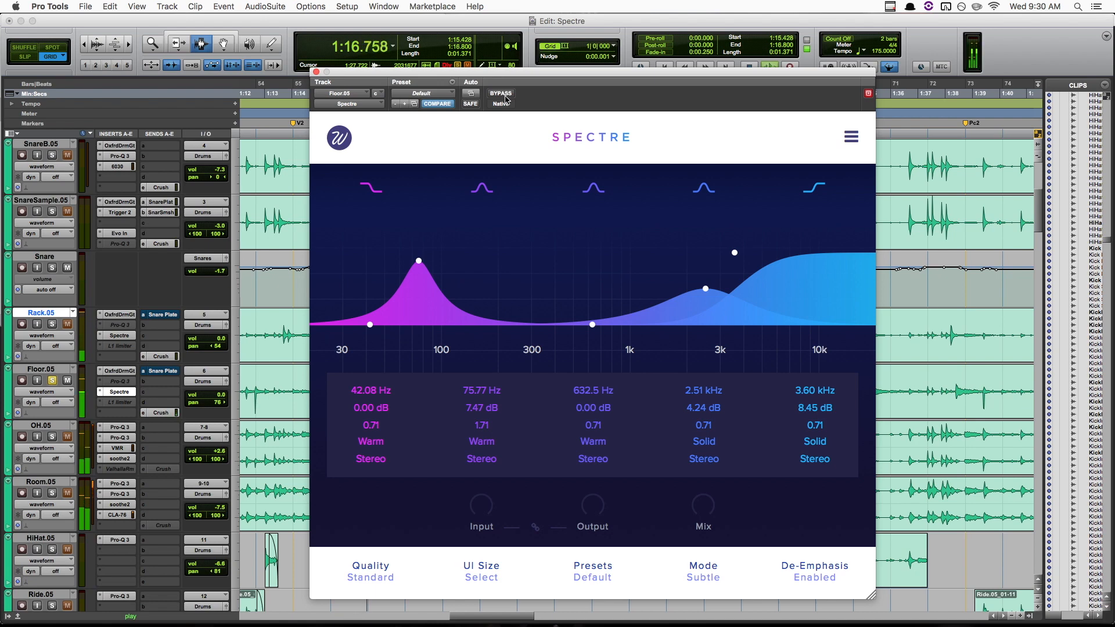
key("space")
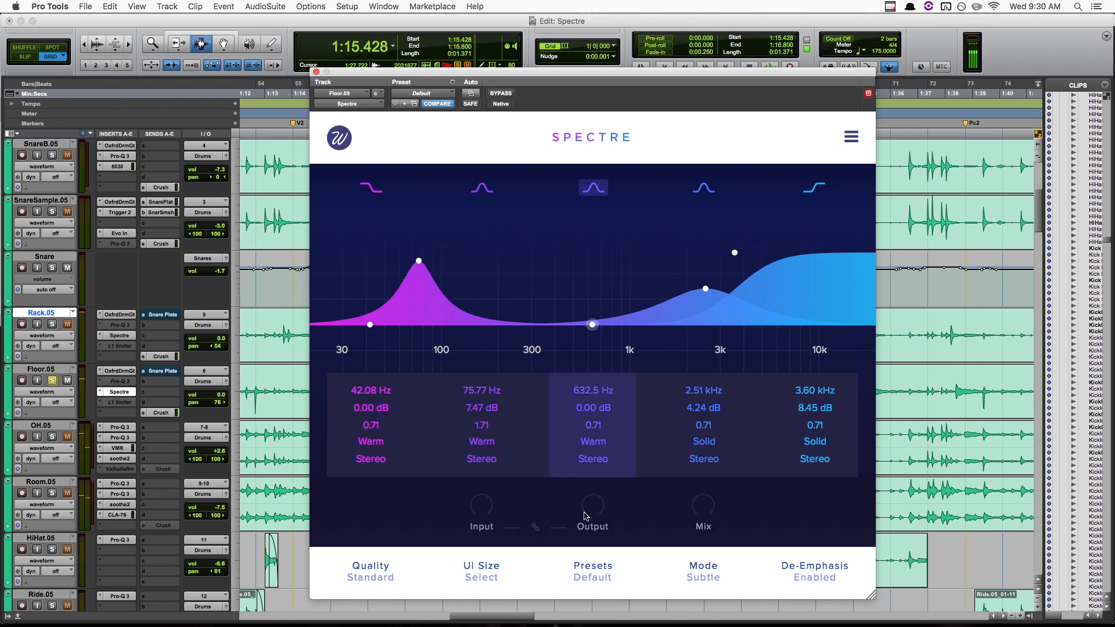
Lower Spectre's output level on the floor tom and compare the bypassed and processed sound during playback
left_click_drag(592, 513, 596, 543)
key("space")
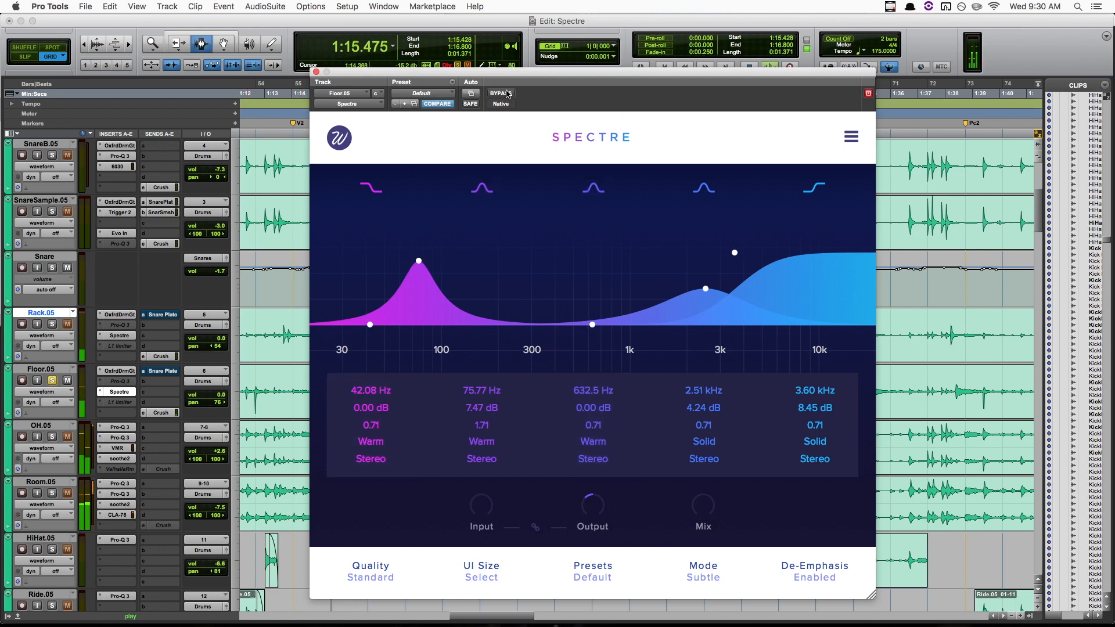
left_click(506, 93)
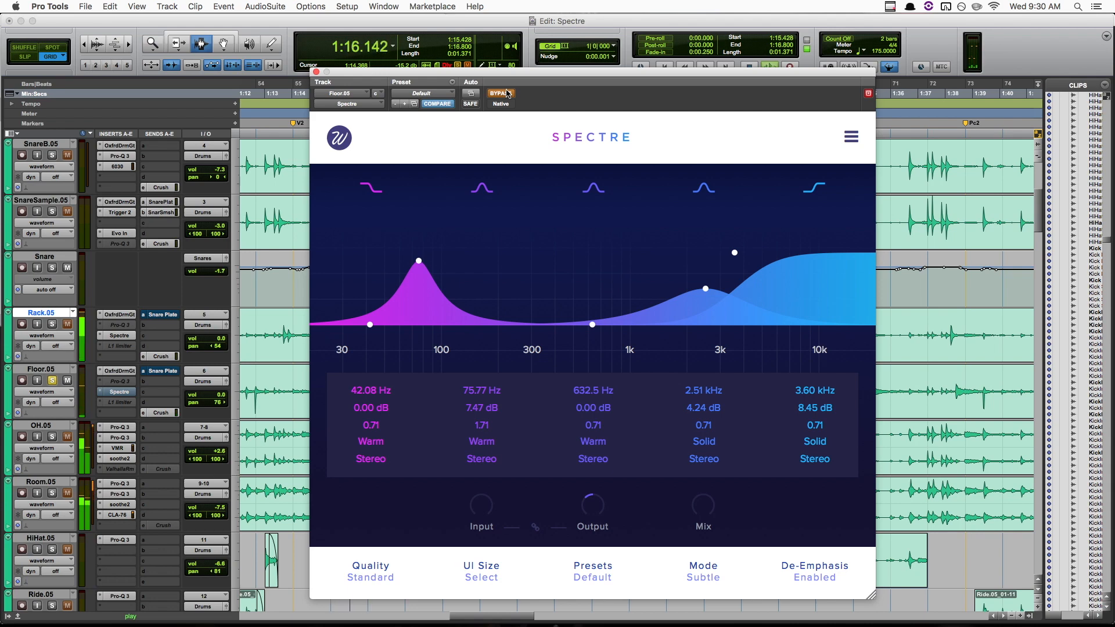
left_click(506, 93)
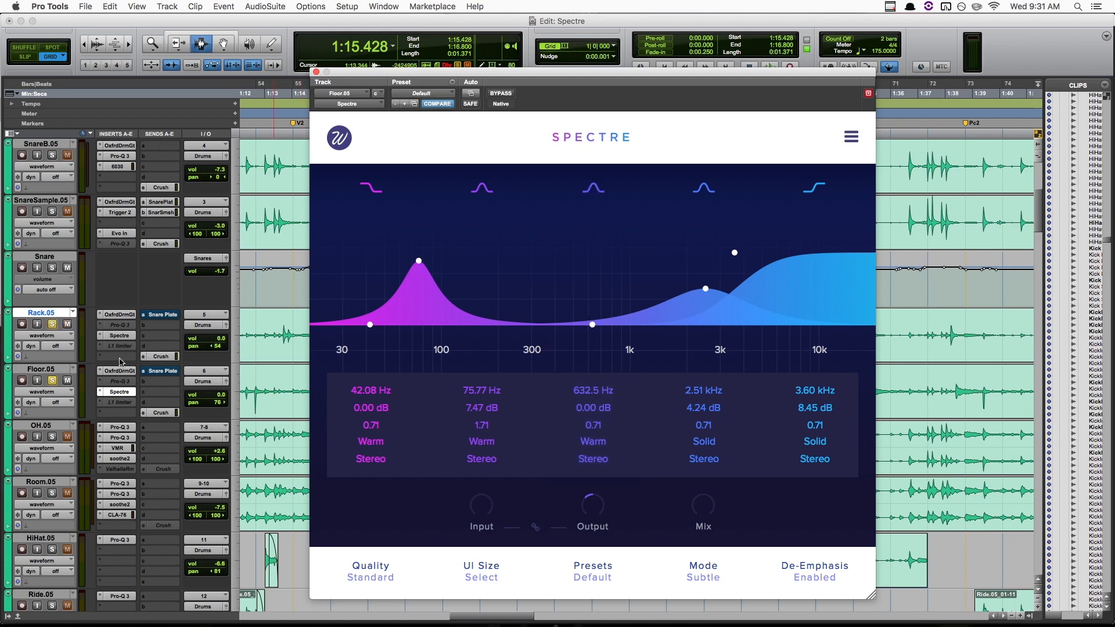
Open Spectre on the Rack.05 track and boost its second band to 12 dB at about 116.7 Hz with a Q of 1.17
left_click(119, 336)
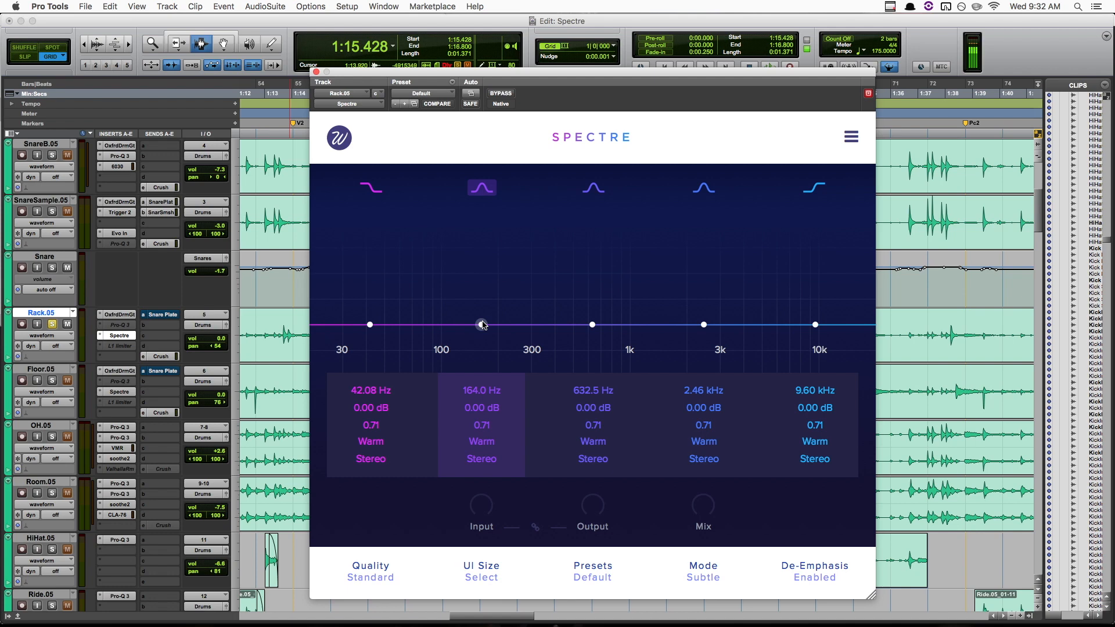
key("space")
left_click_drag(482, 325, 454, 224)
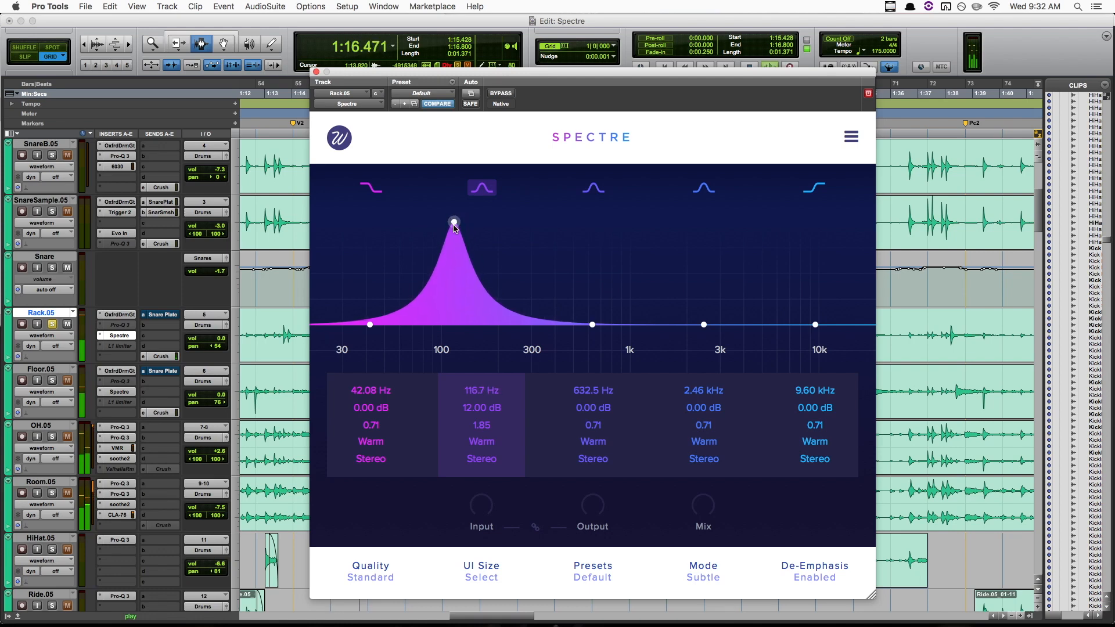
scroll(454, 225, "down", 3)
scroll(454, 225, "down", 2)
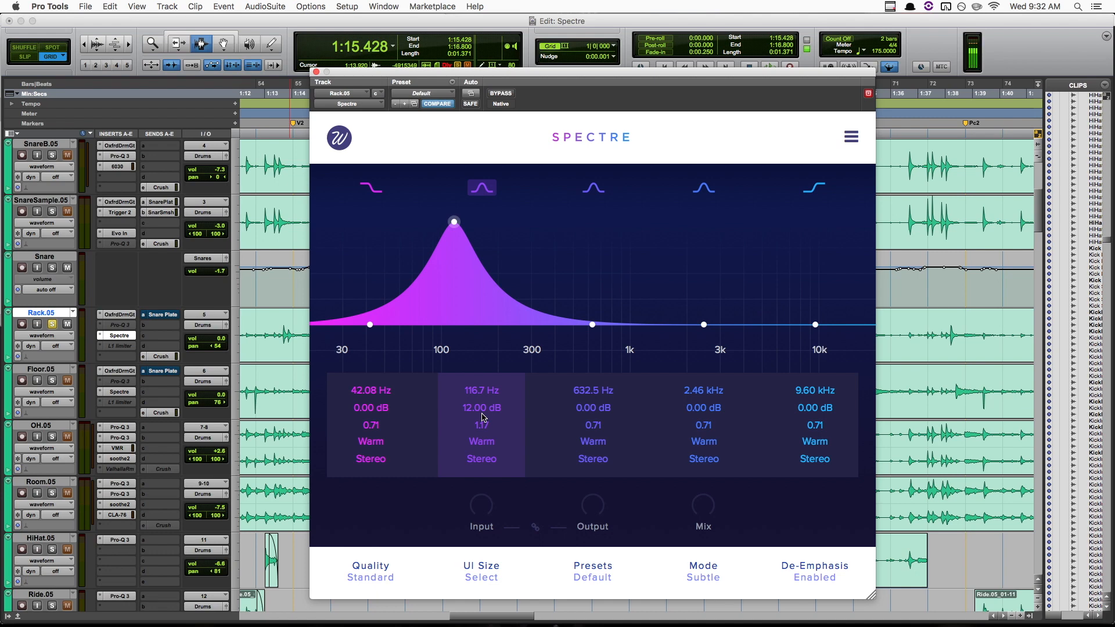
Disable De-Emphasis for the rack tom and reduce the second band's gain to about 6.87 dB
left_click(827, 578)
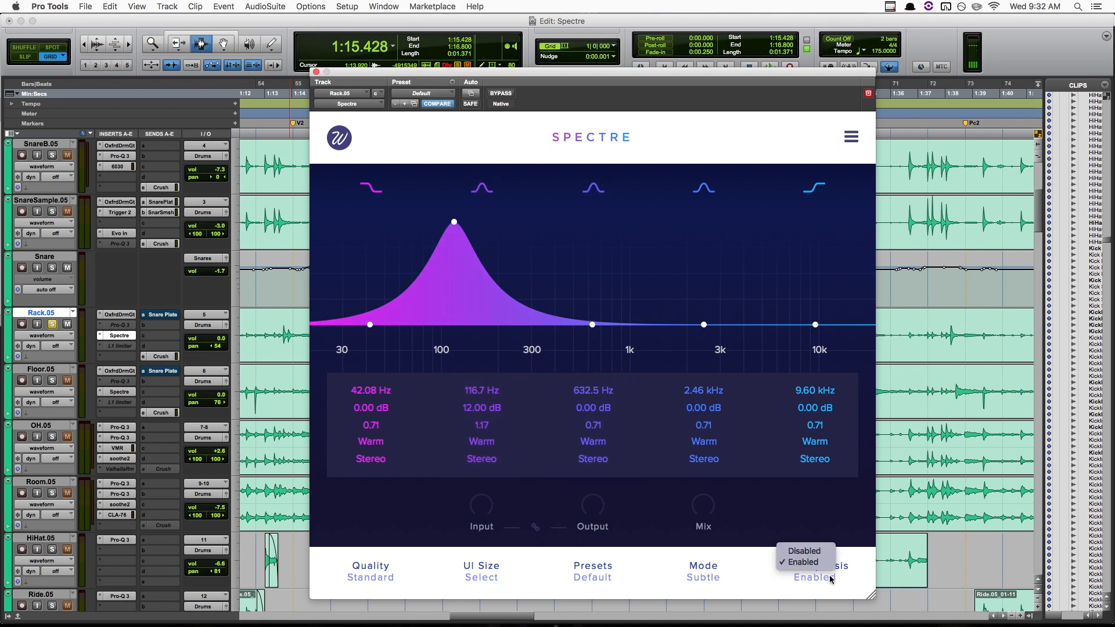
left_click(819, 552)
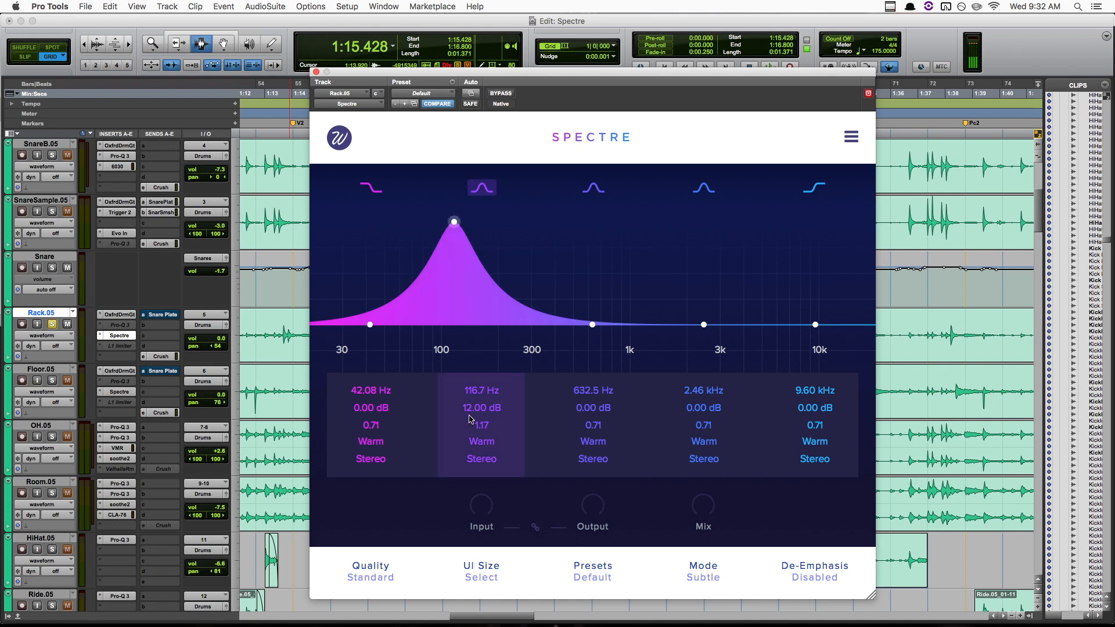
left_click_drag(473, 409, 476, 480)
left_click_drag(488, 579, 489, 589)
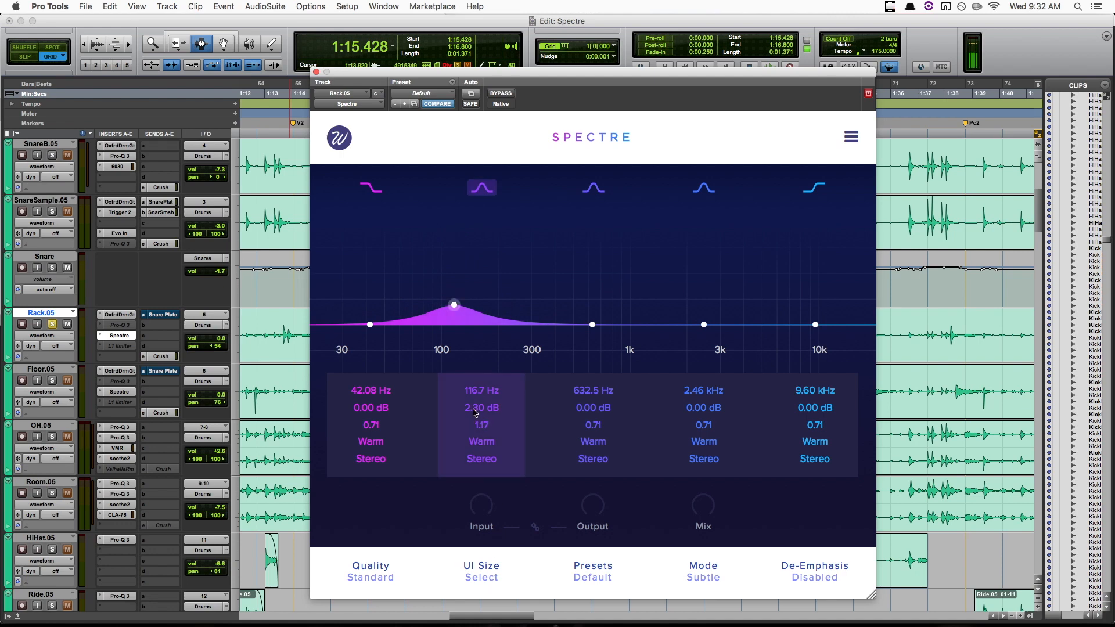
left_click_drag(474, 412, 474, 337)
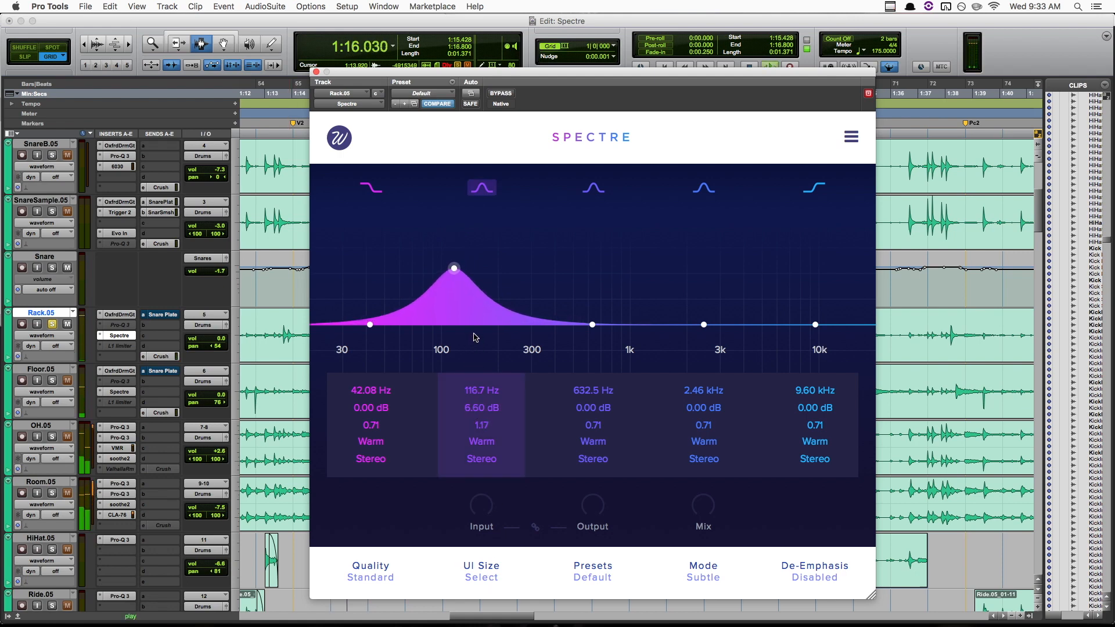
left_click_drag(474, 410, 474, 405)
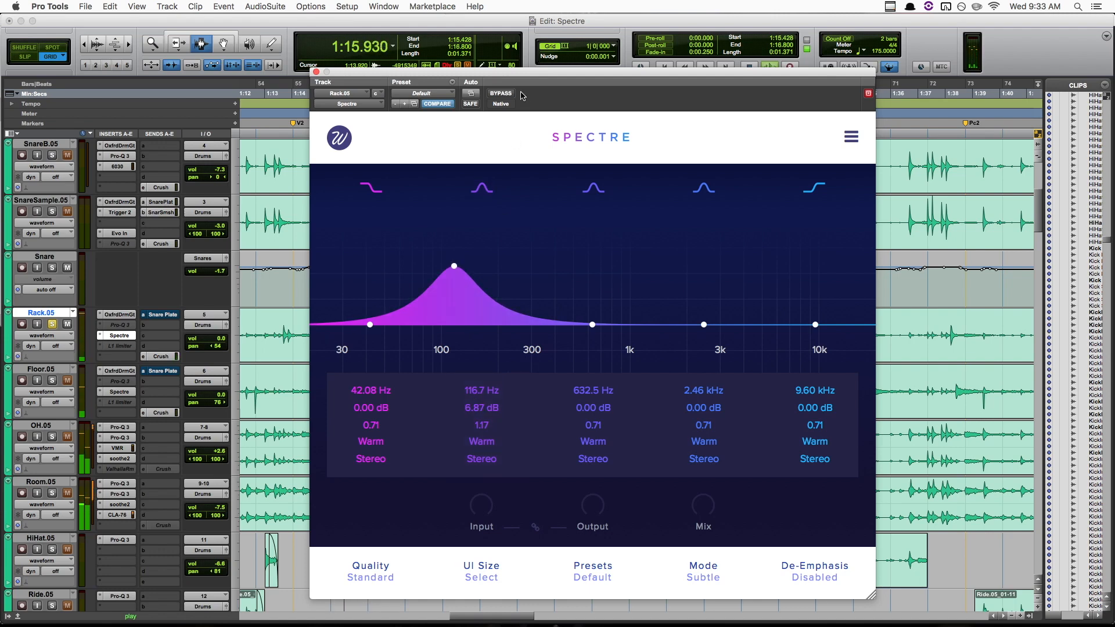
Compare the rack tom with Spectre bypassed and active during playback, and stop playback
left_click(510, 94)
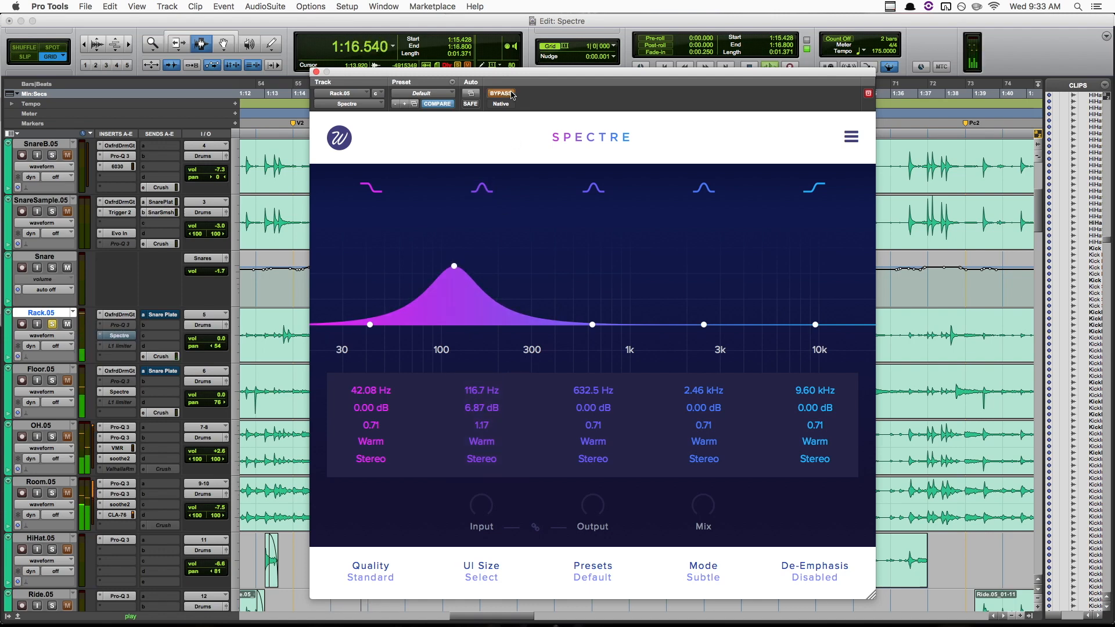
left_click(511, 94)
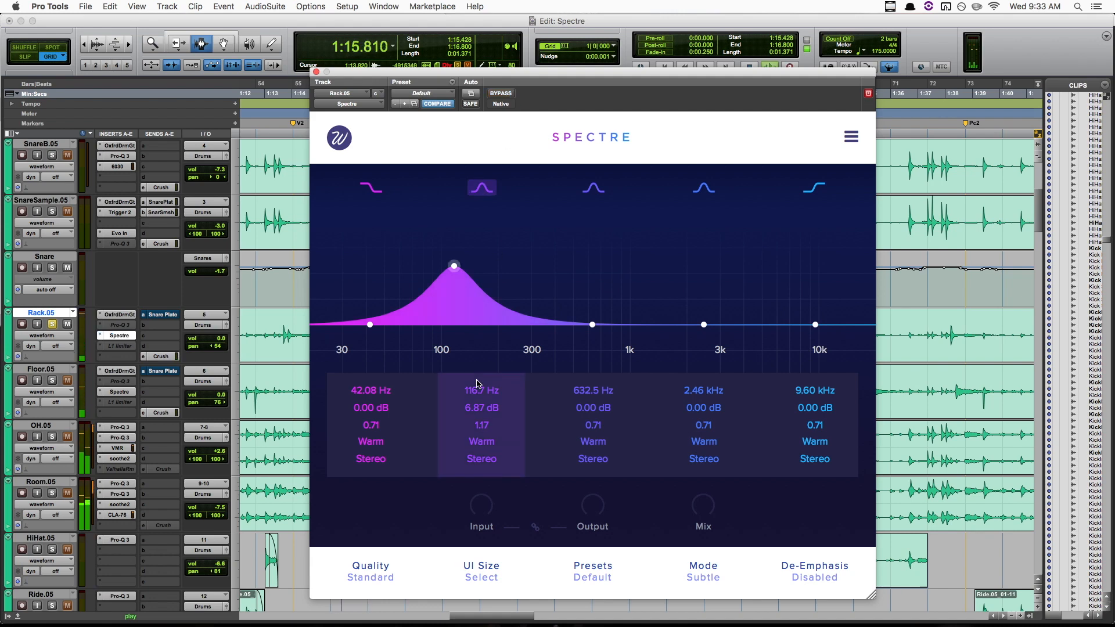
key("space")
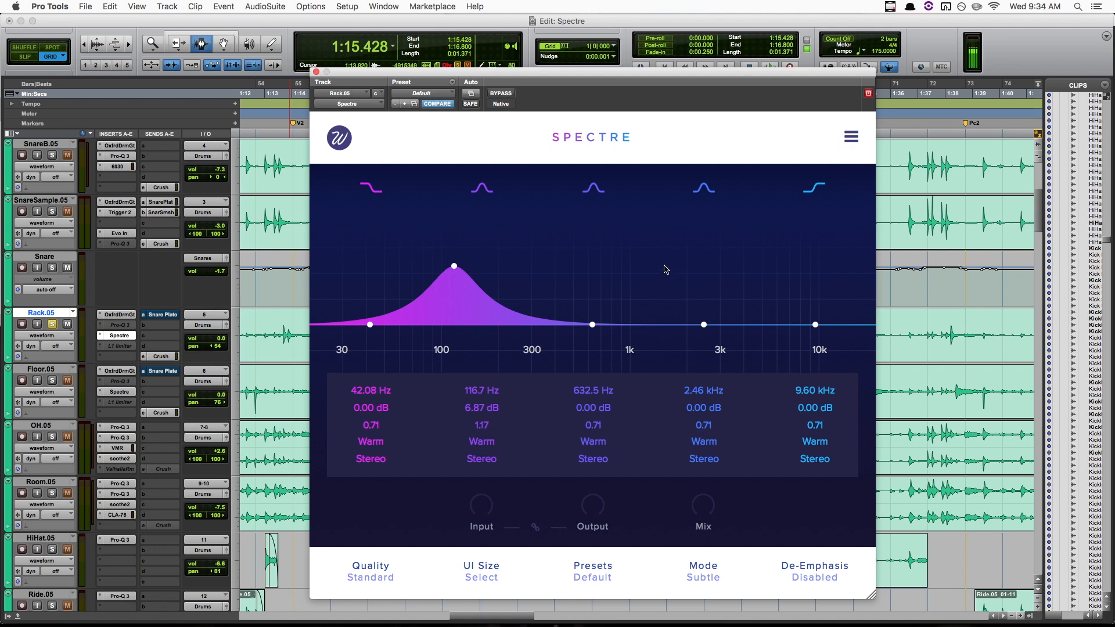
Set the rack tom's high-shelf band to Solid saturation and boost it to about 3.97 dB at 5.02 kHz
left_click(816, 444)
left_click(797, 462)
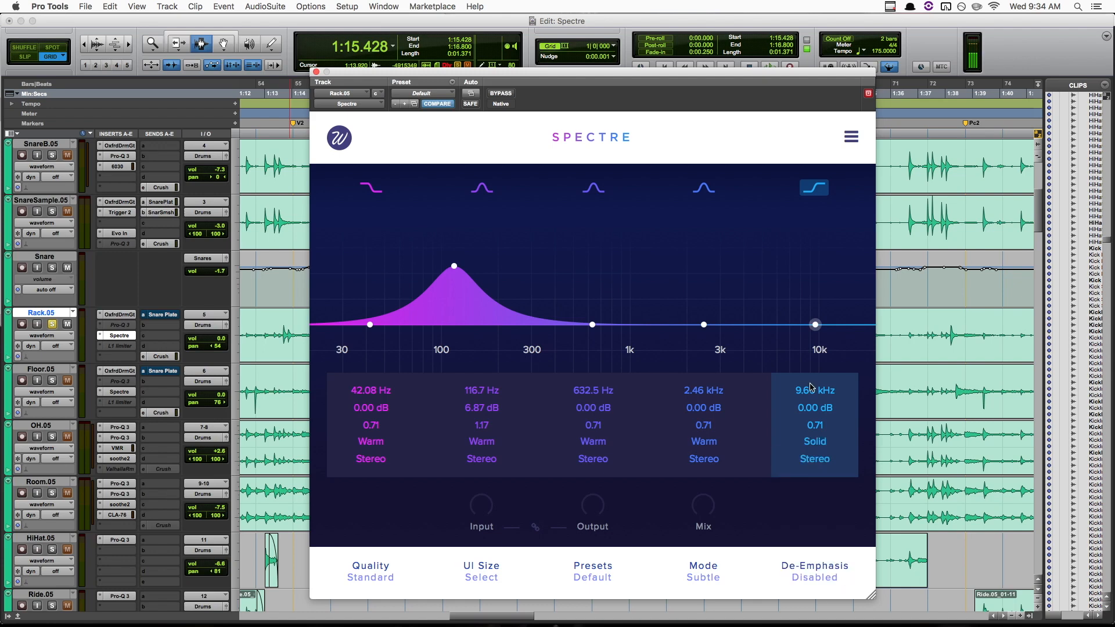
key("space")
left_click_drag(815, 325, 765, 293)
Raise the fourth band to about 5.06 dB at 3.06 kHz, with Solid saturation and a Q of 0.63
left_click_drag(705, 328, 722, 282)
left_click(707, 442)
left_click(687, 461)
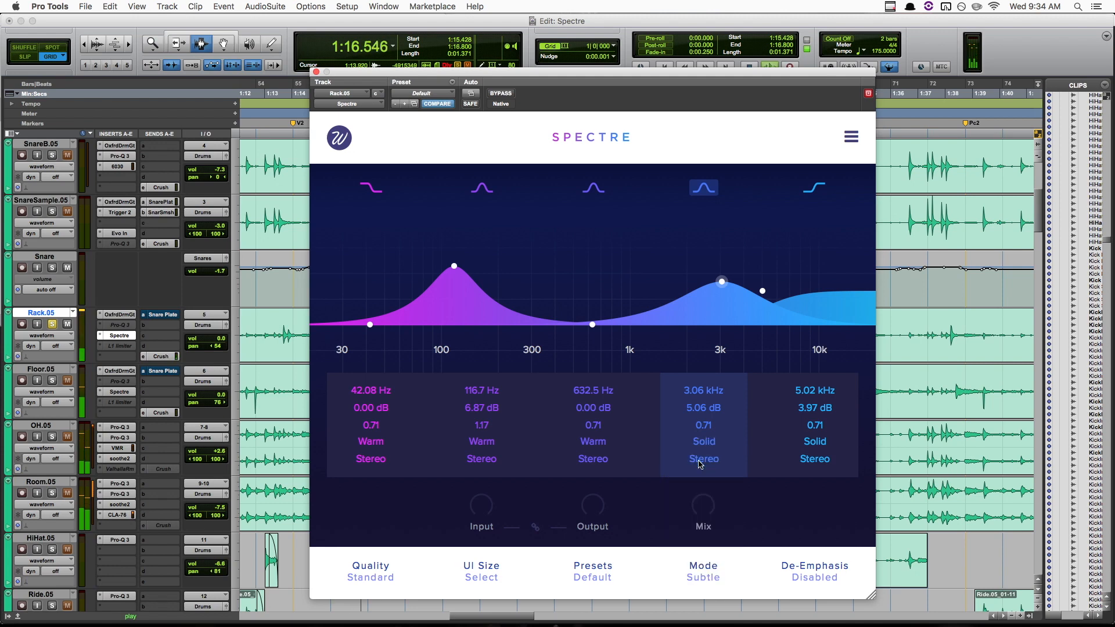
scroll(723, 284, "up", 2)
scroll(723, 284, "down", 2)
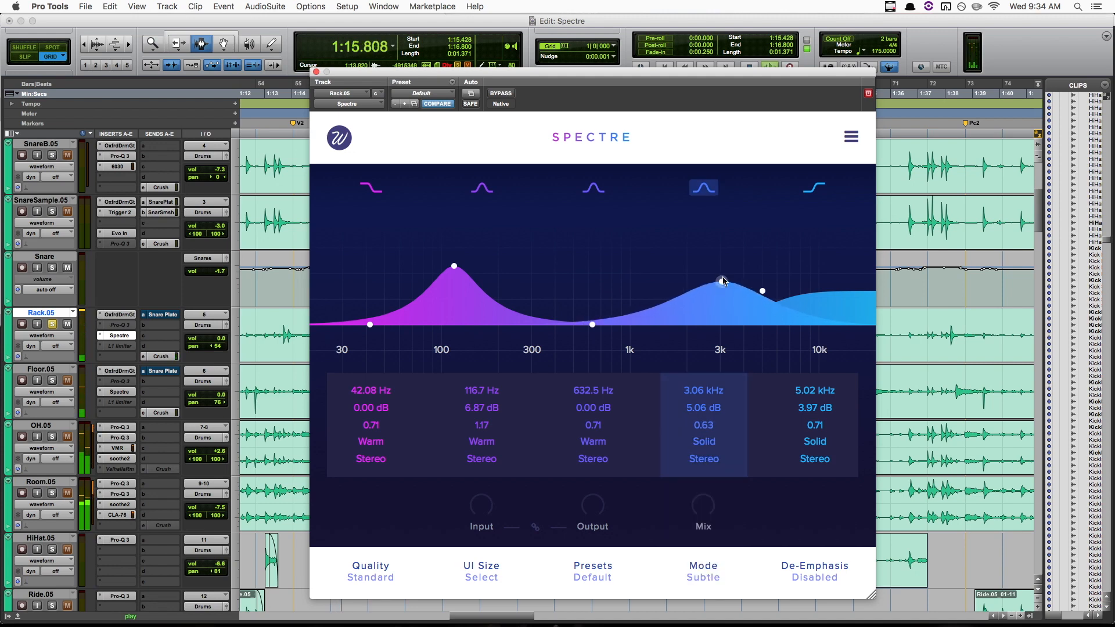
Readjust the fourth band to about 3.29 dB at 4.33 kHz and the high shelf to about 4.92 dB at 4.75 kHz
left_click_drag(722, 284, 755, 287)
left_click(762, 291)
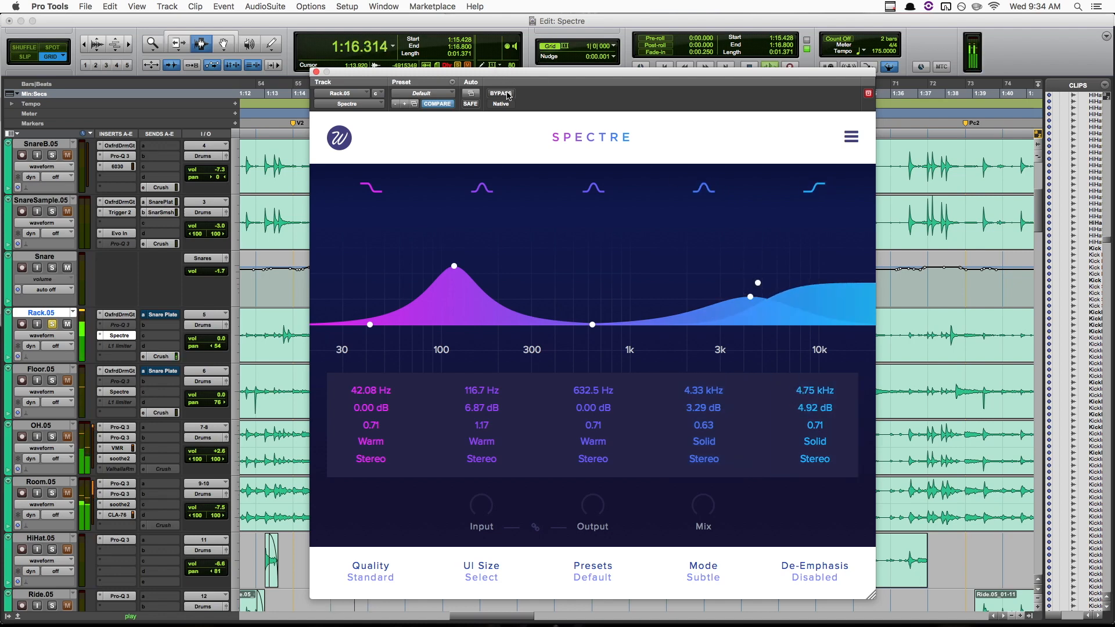
Set the rack tom's output level to about -3.9 dB while comparing the bypassed and processed sound during playback
left_click(501, 93)
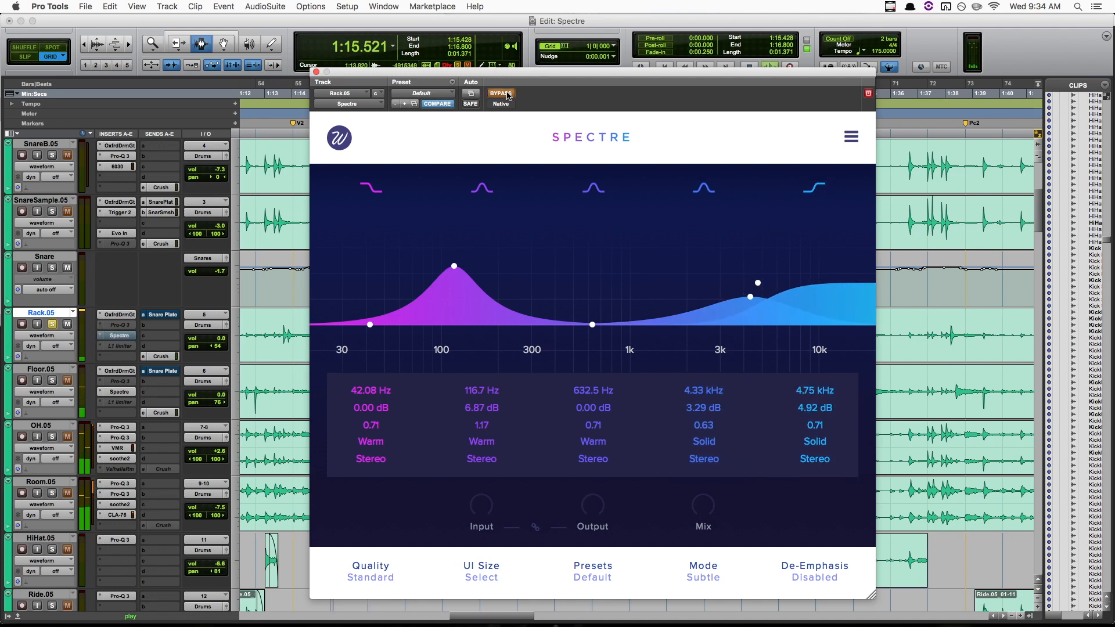
left_click(507, 95)
left_click_drag(601, 514, 598, 534)
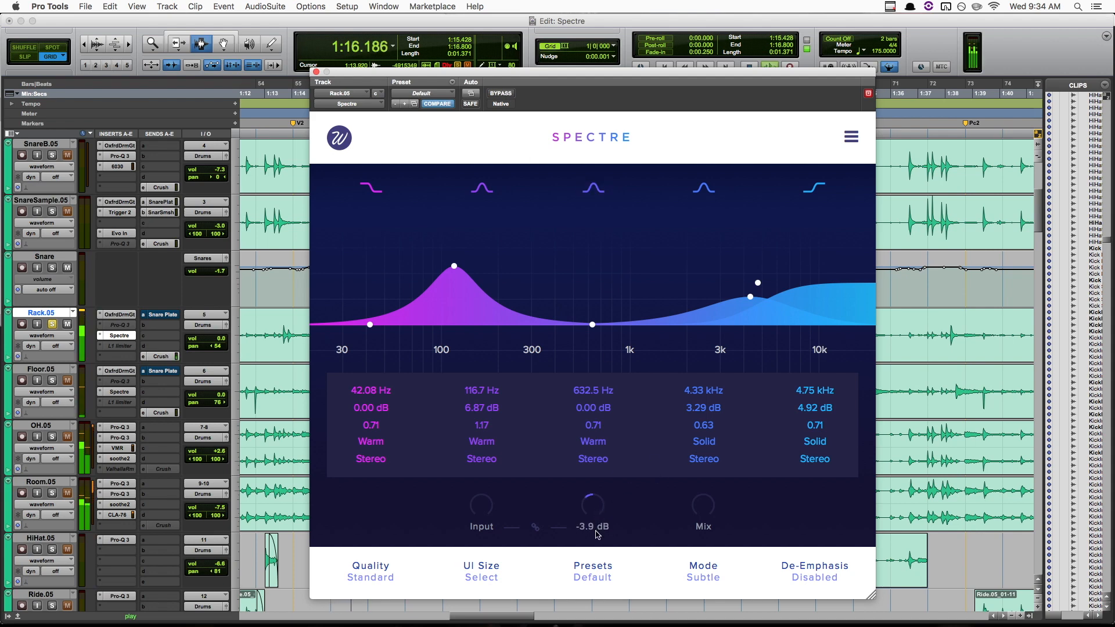
left_click(199, 288)
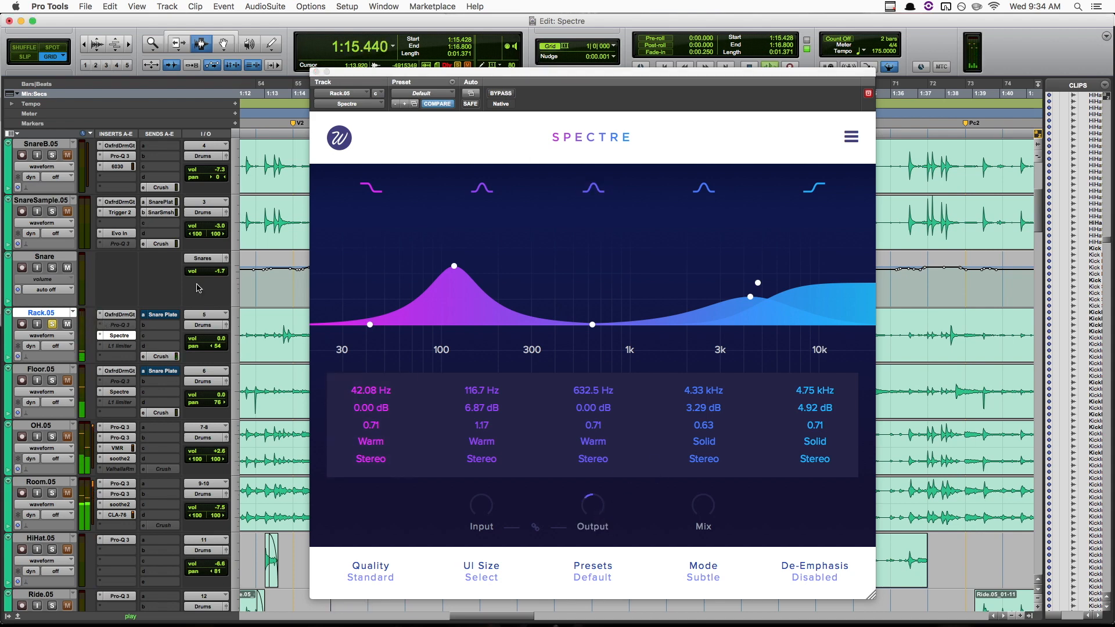
left_click(501, 94)
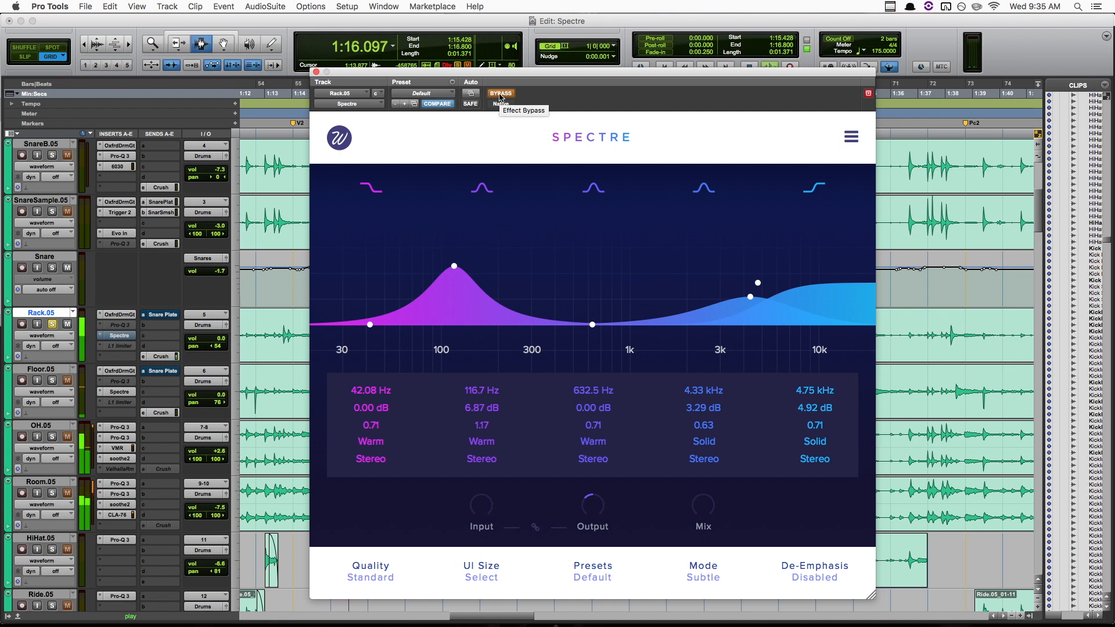
left_click(501, 95)
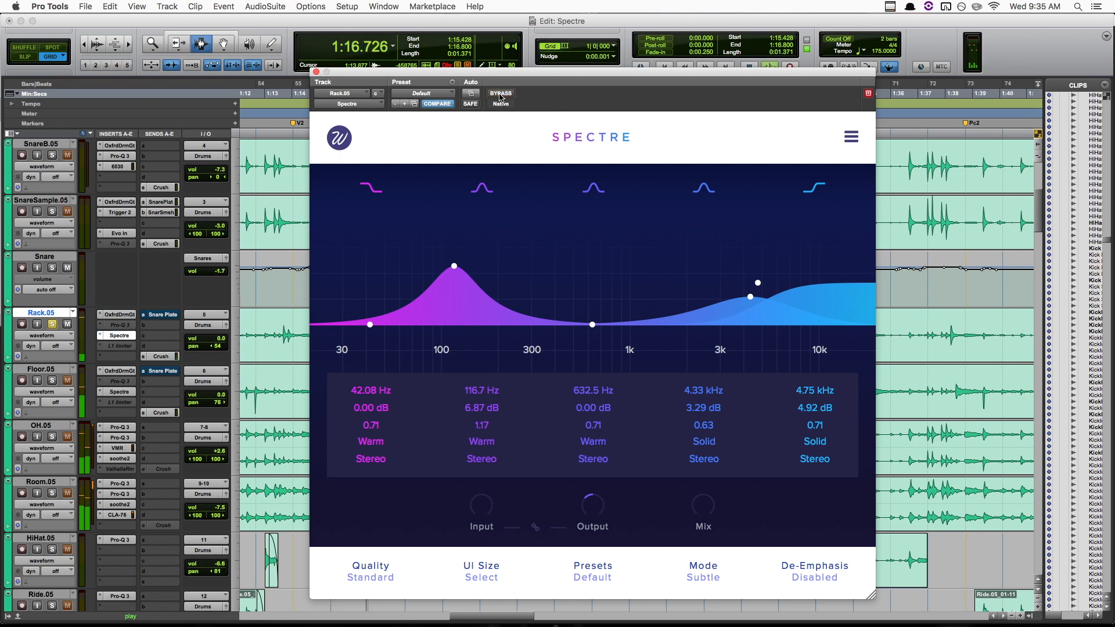
Stop playback and toggle solo on the Floor.05 tom track
key("space")
left_click(52, 381)
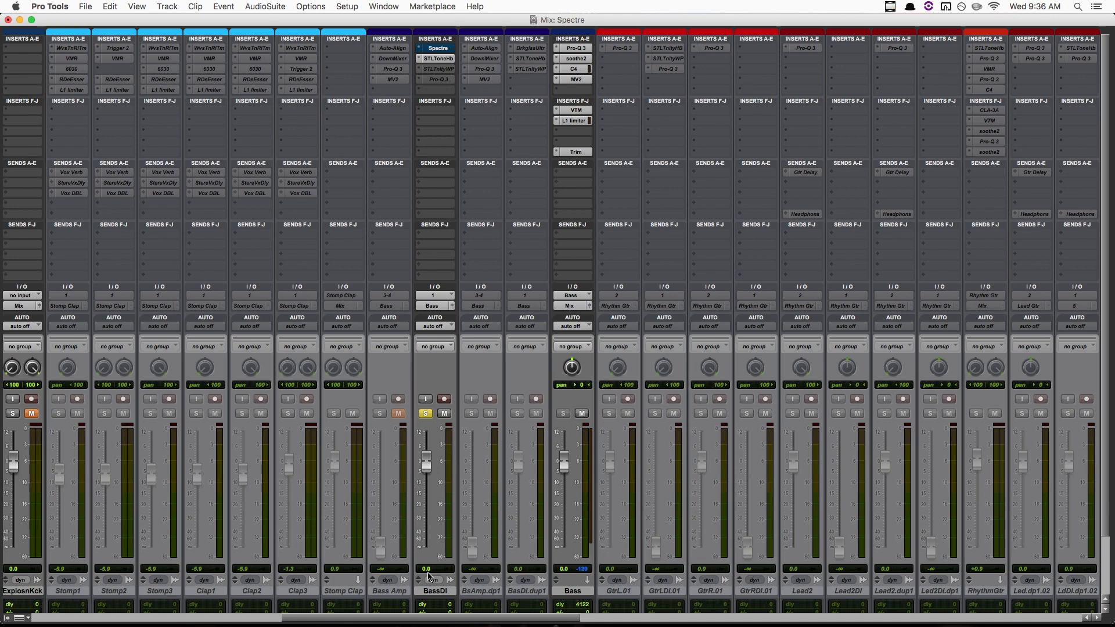
Audition the BassDI track with Spectre bypassed, and open its Spectre insert with the bypass turned off
left_click(435, 593)
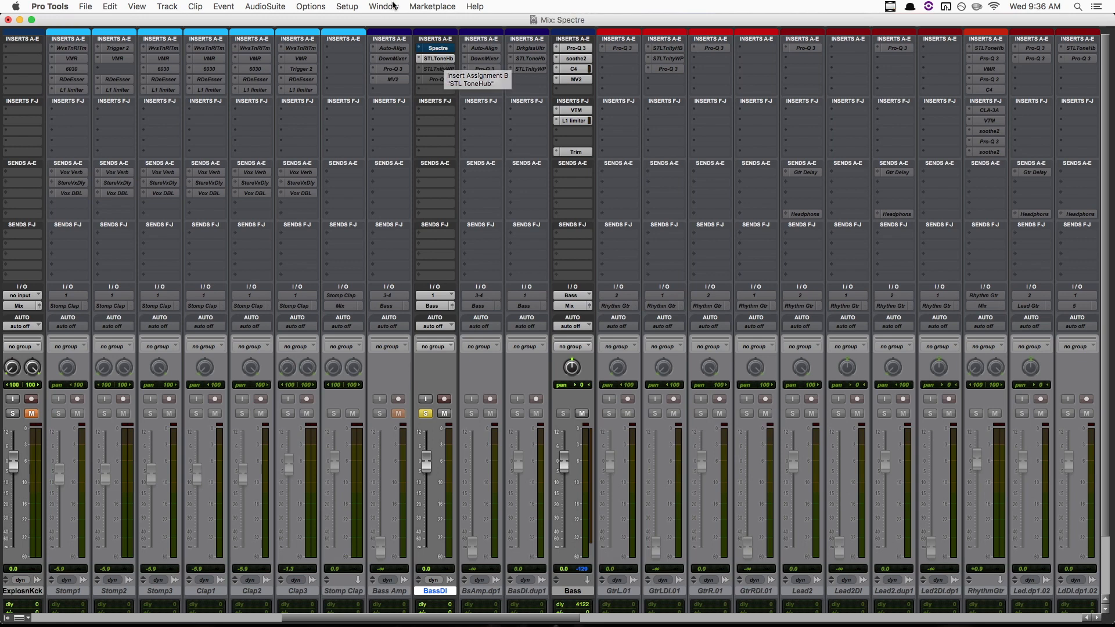
key("space")
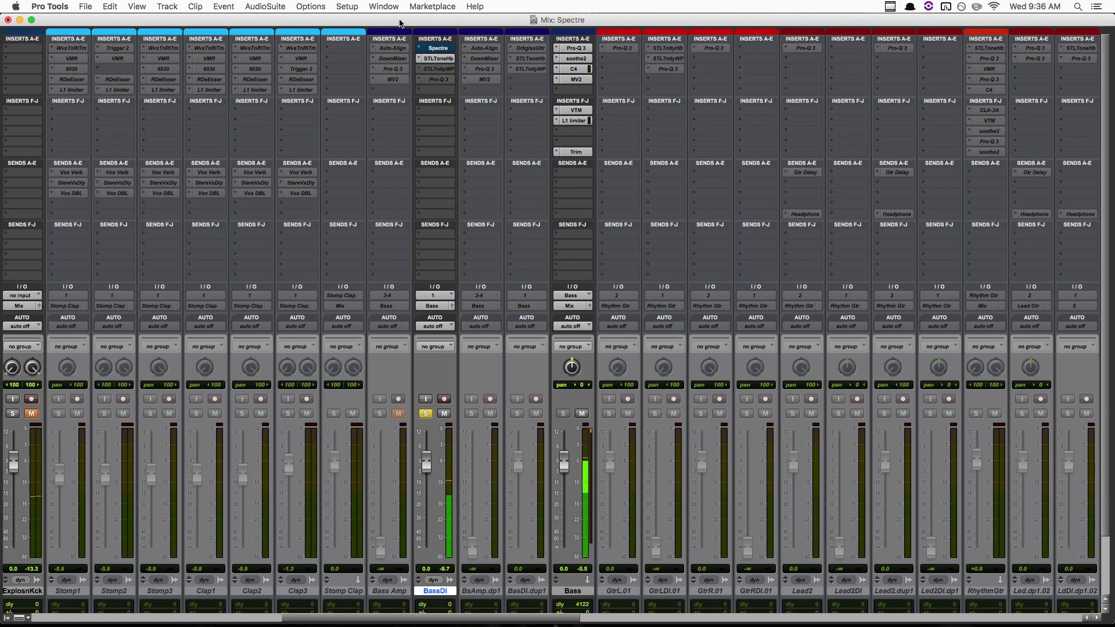
key("space")
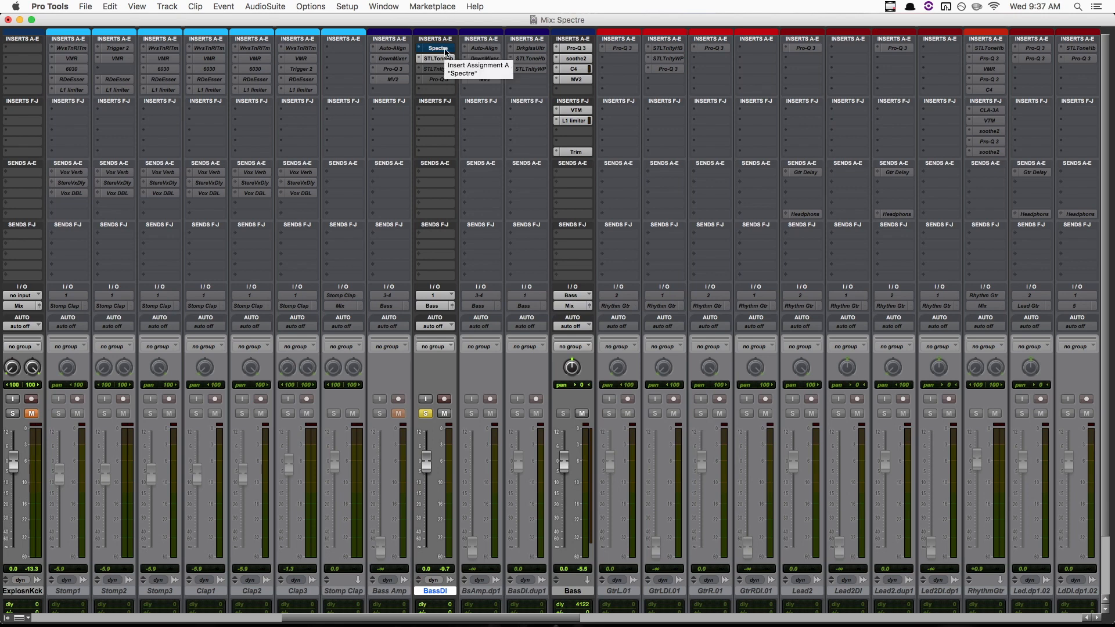
left_click(446, 50)
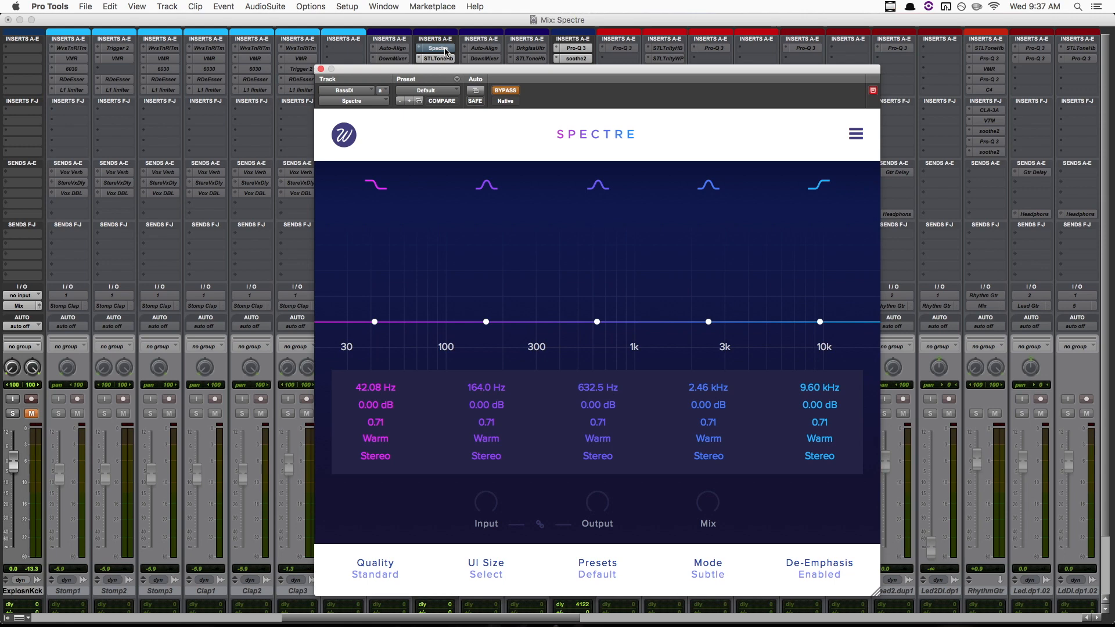
left_click(446, 50, "super")
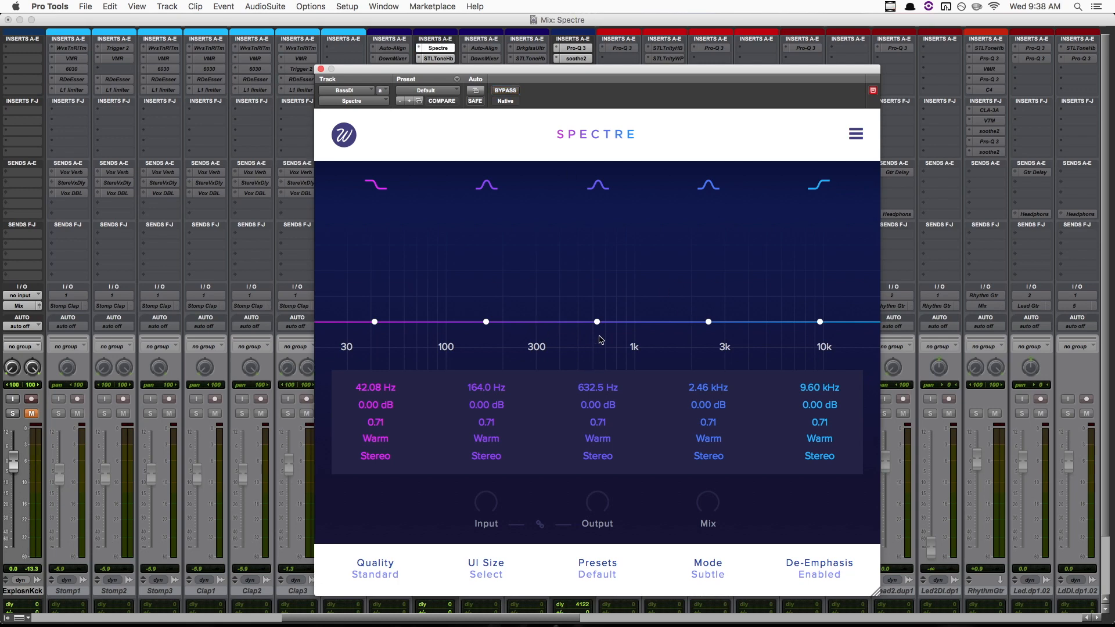
Boost the BassDI's third band to 12 dB at about 681 Hz, comparing against bypass, and set the mode to Aggressive
left_click_drag(598, 321, 606, 205)
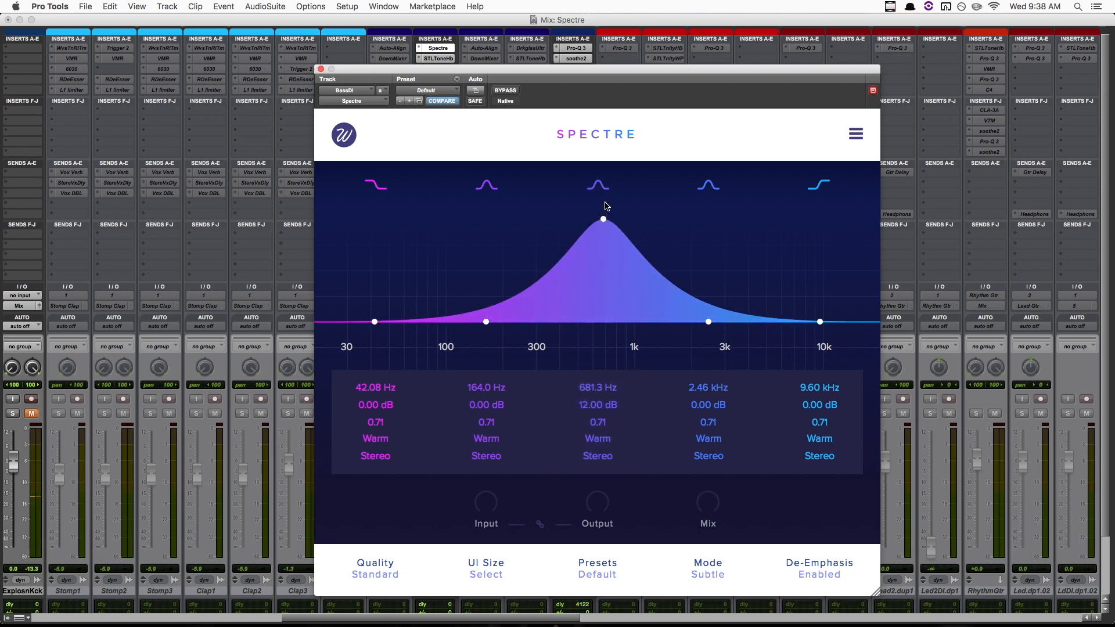
left_click(500, 92)
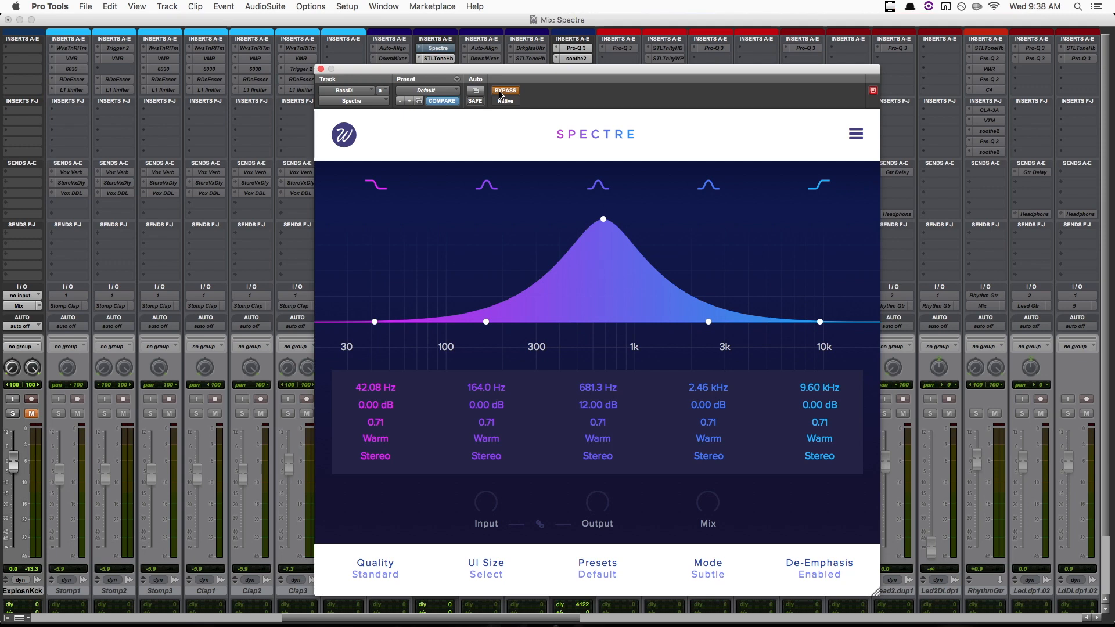
left_click(502, 92)
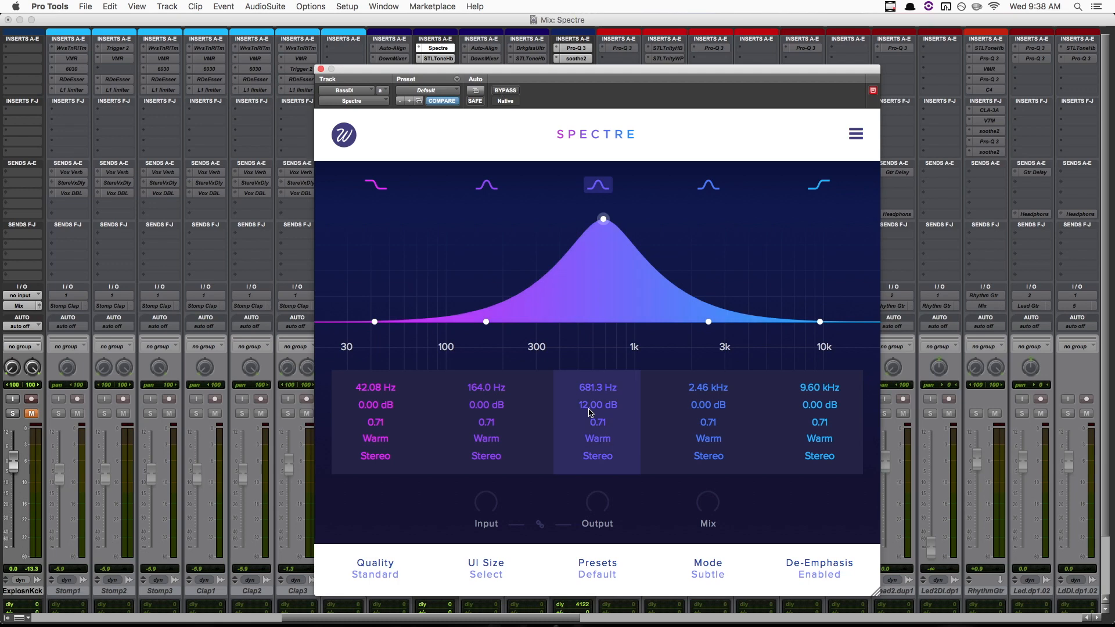
left_click(715, 577)
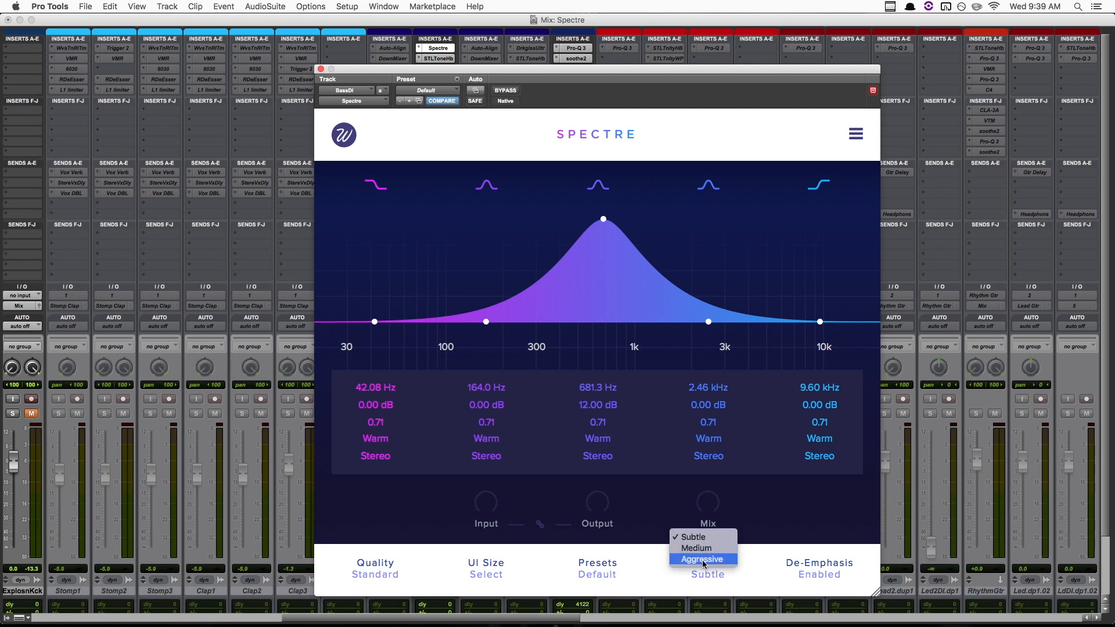
left_click(702, 559)
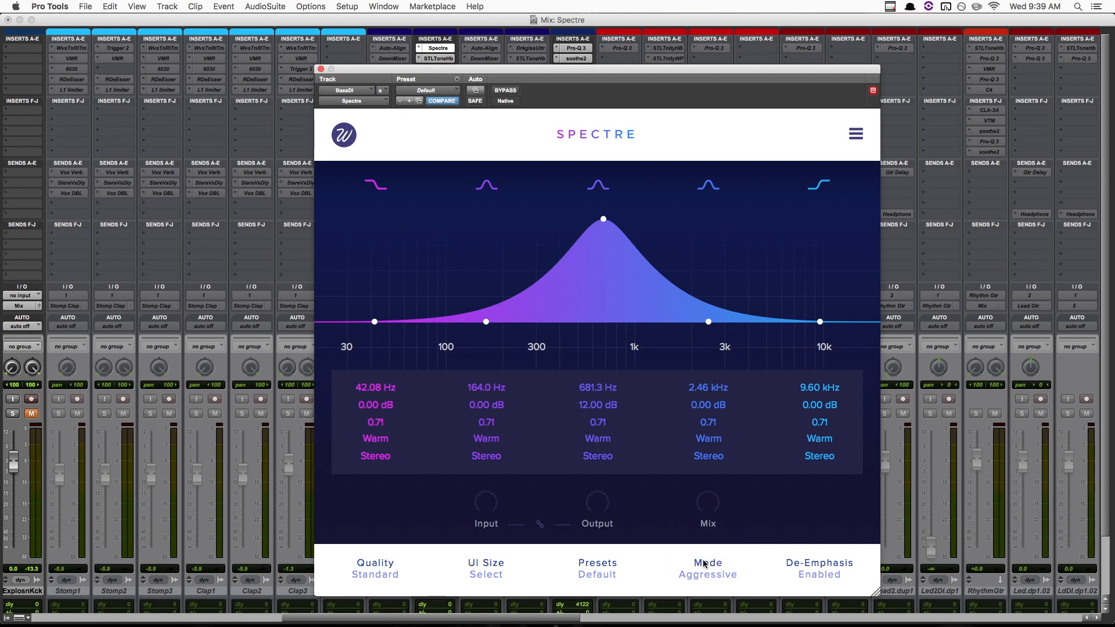
Audition the Solid, Tube, Tape, Class B and Diode saturation types on the third band
left_click(604, 443)
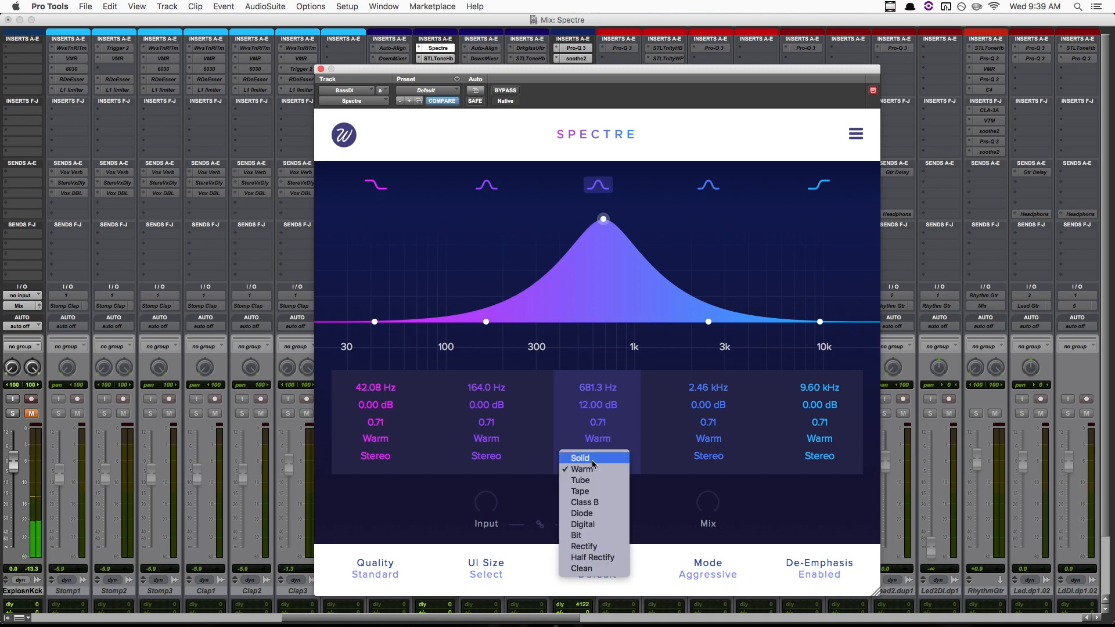
left_click(596, 458)
left_click(598, 442)
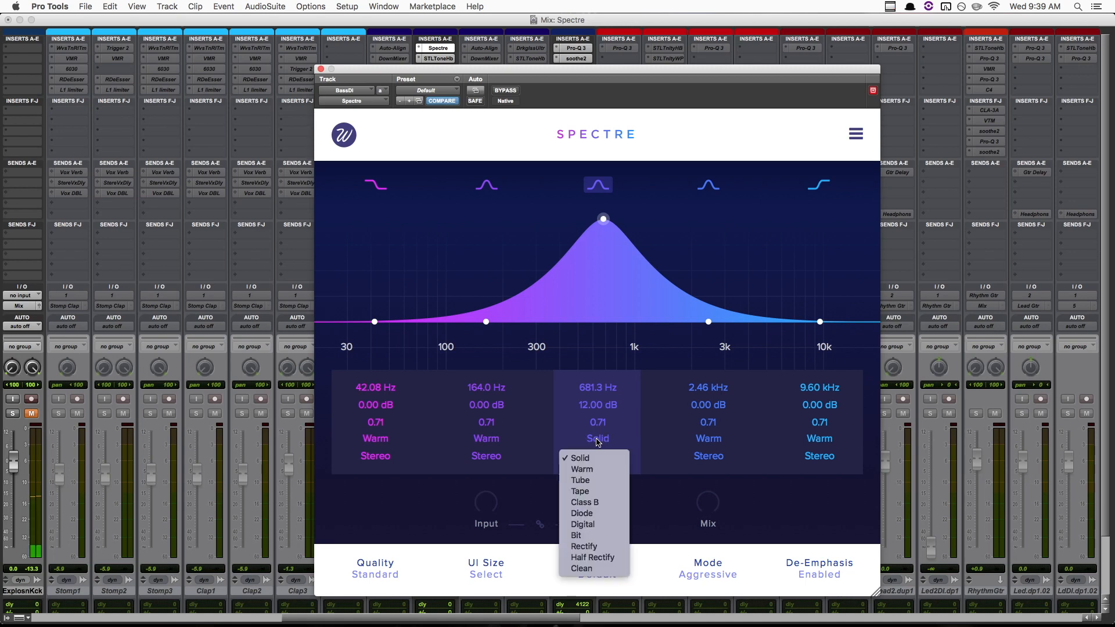
left_click(591, 480)
left_click(600, 442)
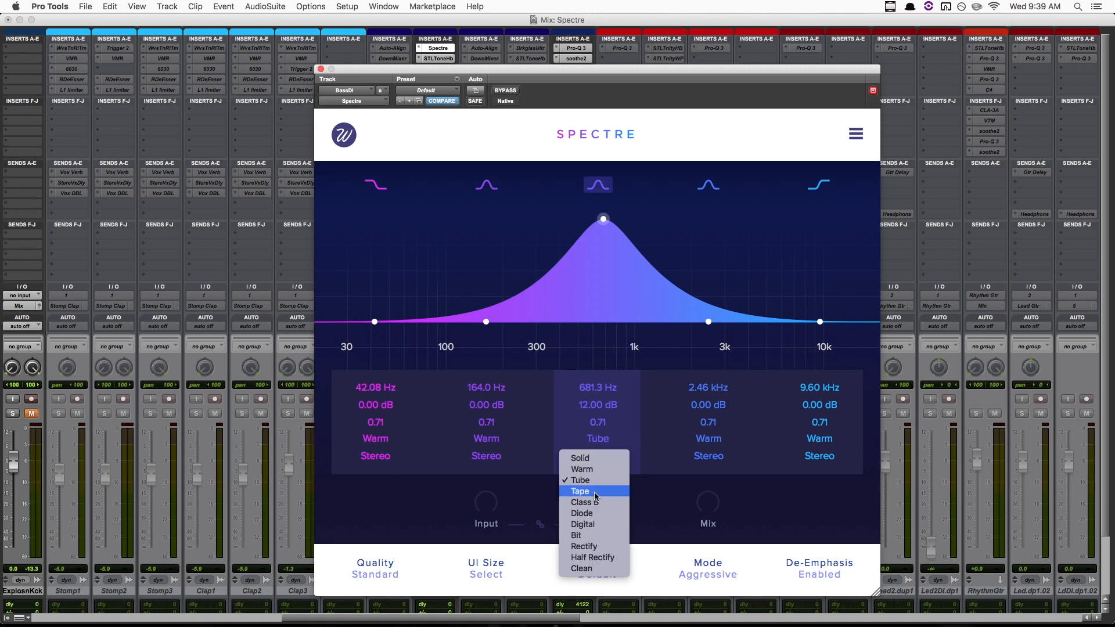
left_click(597, 497)
left_click(602, 443)
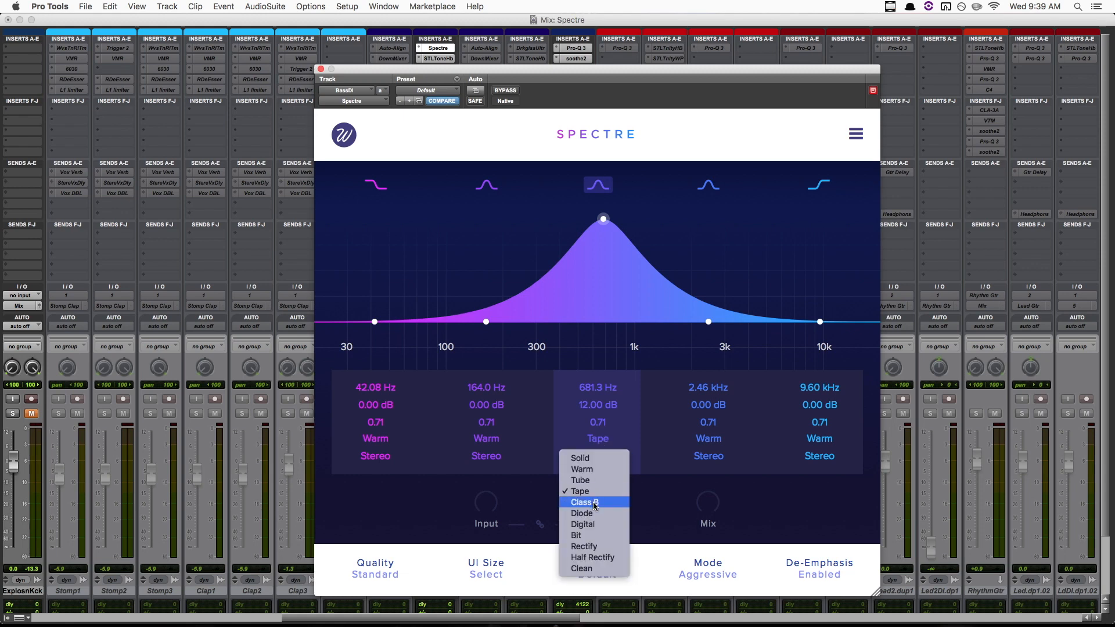
left_click(596, 504)
left_click(600, 442)
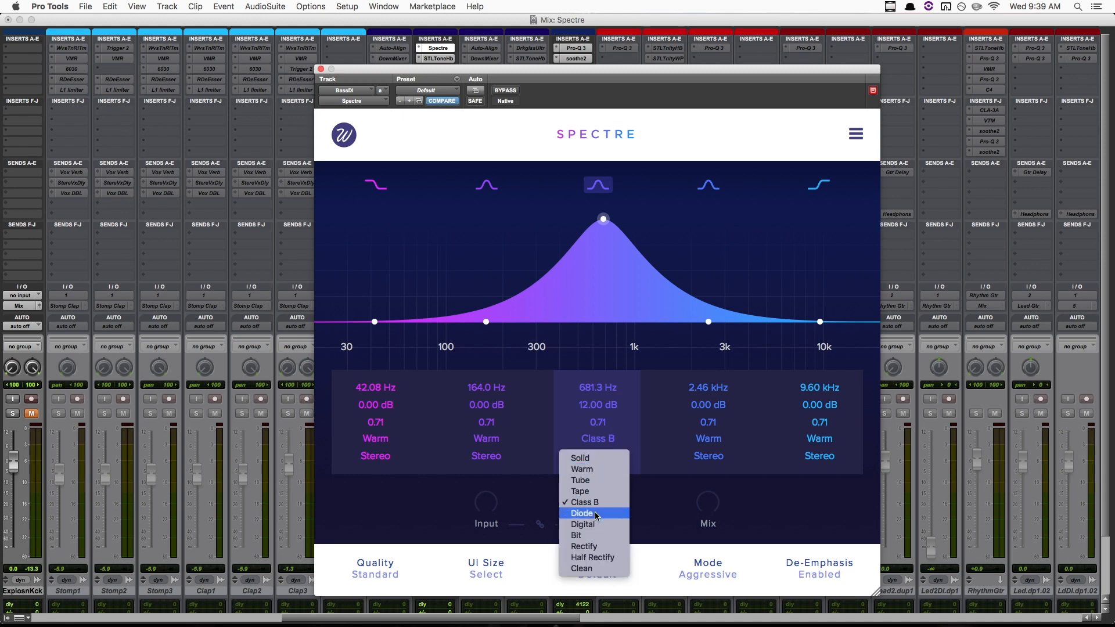
left_click(595, 513)
Continue auditioning the third band's saturation with Digital, Bit, Rectify, Half Rectify and Diode
left_click(599, 443)
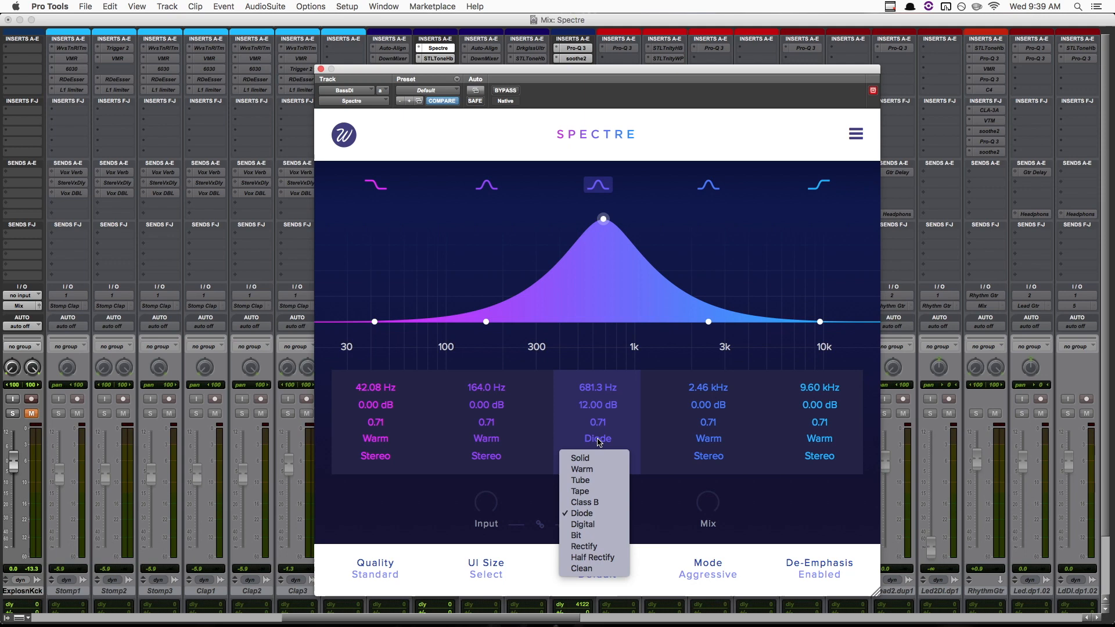
left_click(599, 524)
left_click(603, 444)
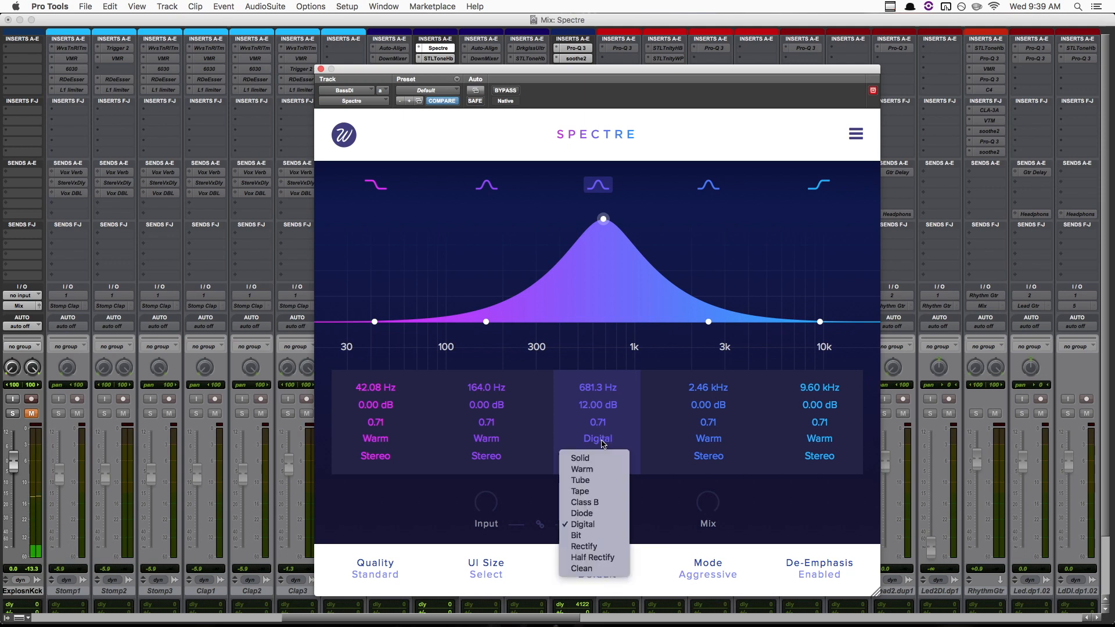
left_click(597, 536)
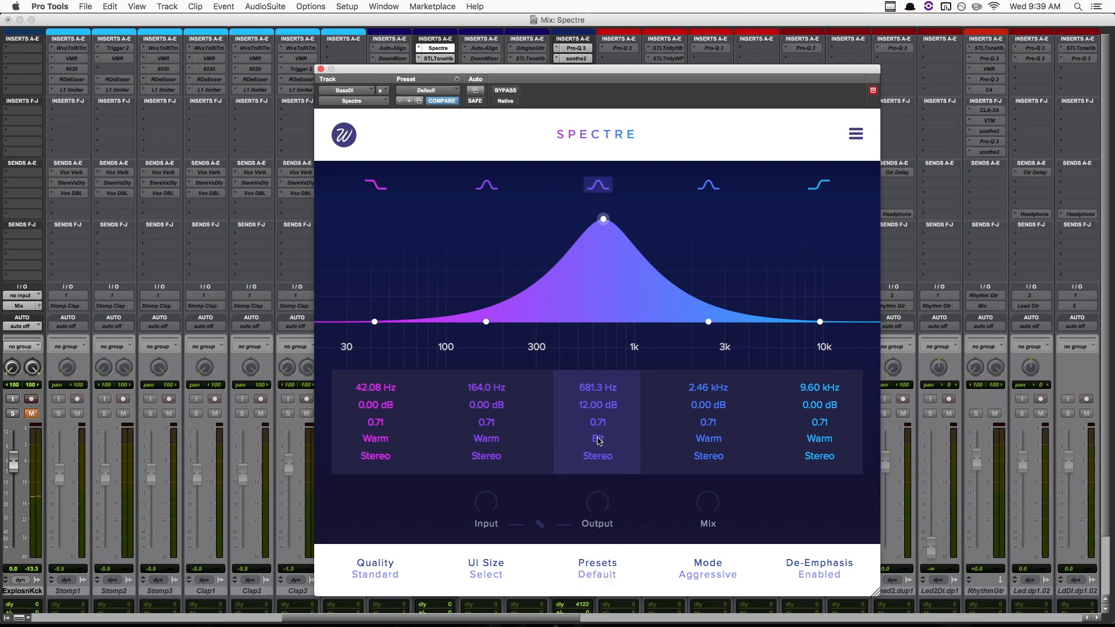
left_click(600, 442)
left_click(595, 547)
left_click(599, 443)
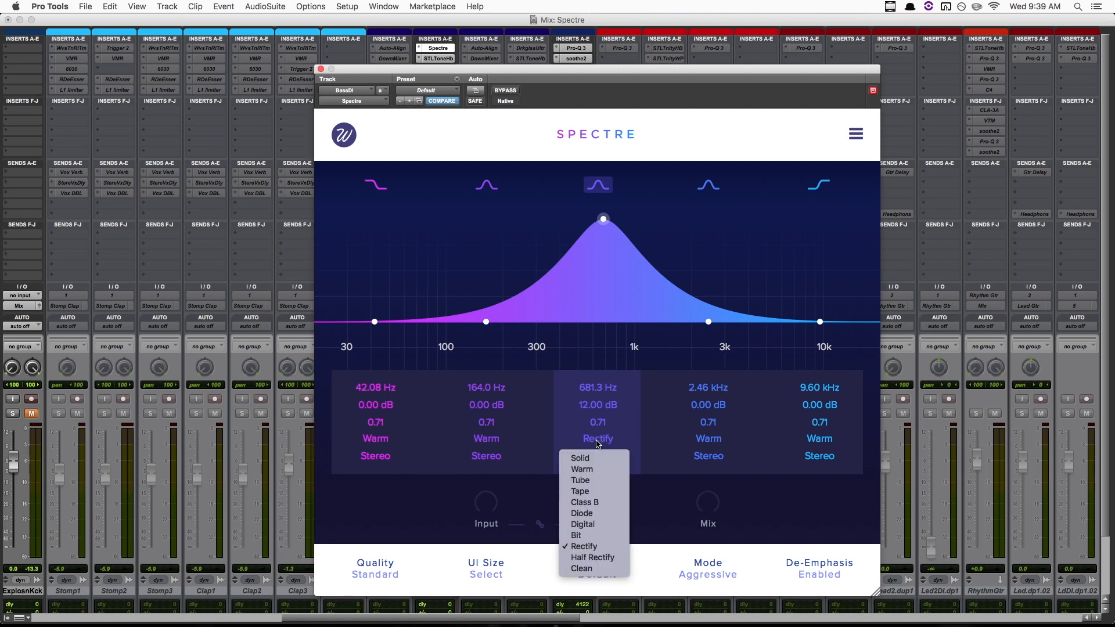
left_click(594, 556)
left_click(598, 444)
left_click(597, 515)
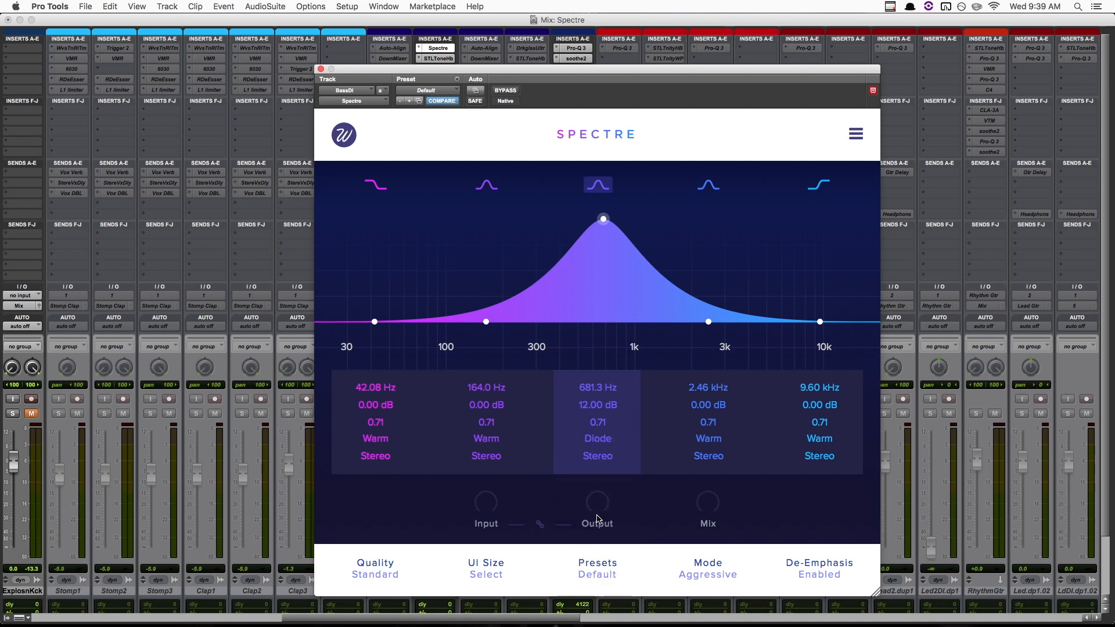
Set the third band's saturation type to Tube
left_click(602, 445)
left_click(603, 483)
left_click(599, 441)
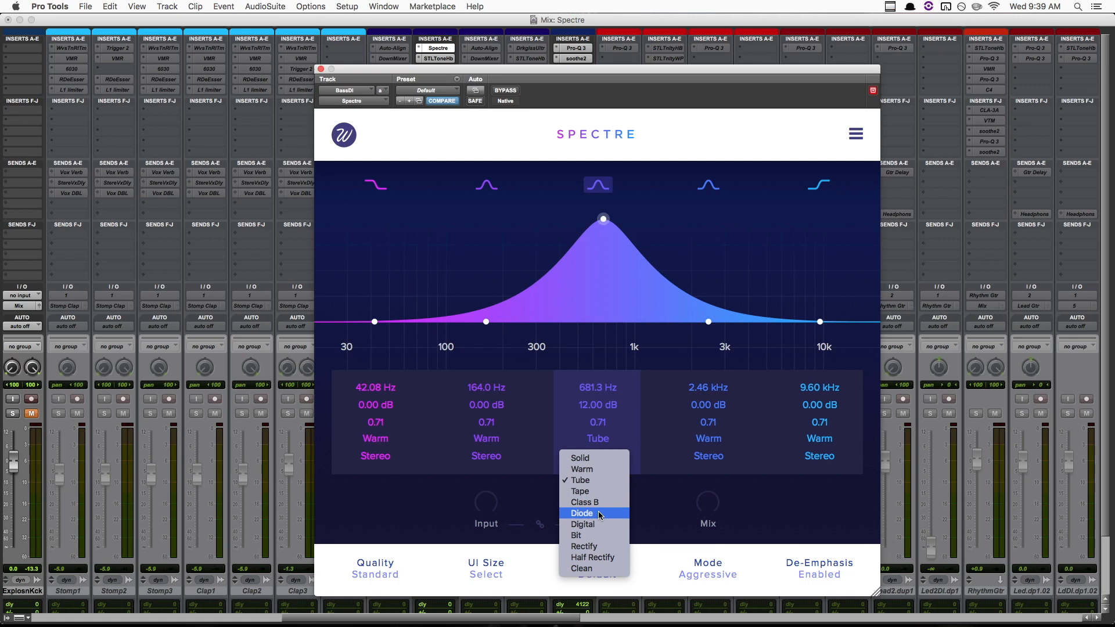
left_click(601, 485)
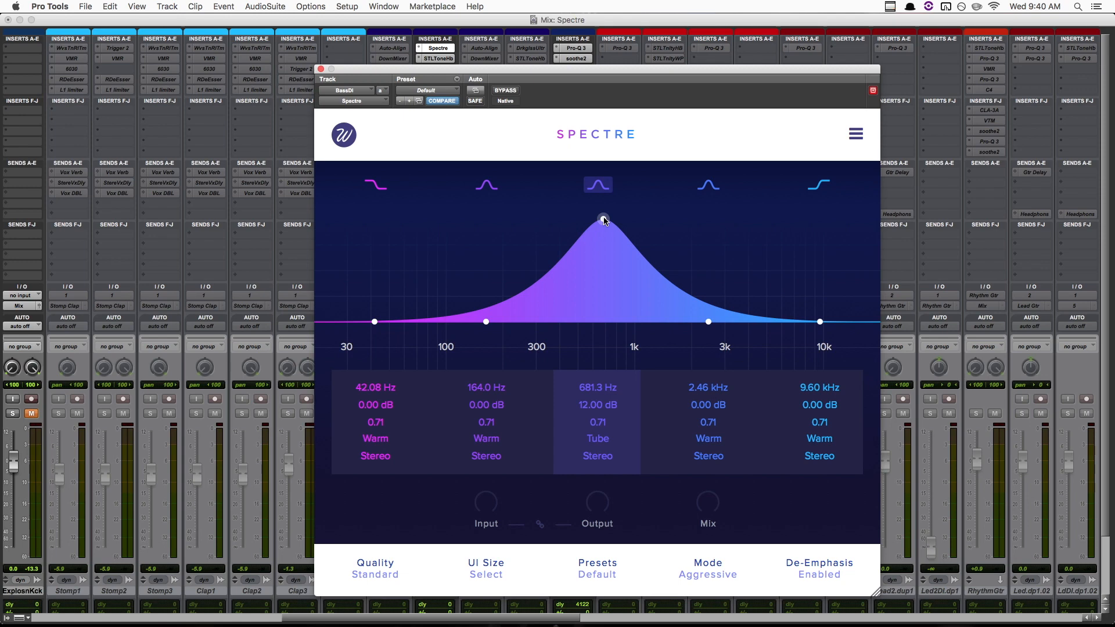
Shift the third band to about 861 Hz and reduce its boost to about 8.60 dB
mouse_move(603, 219)
left_mouse_down()
mouse_move(622, 217)
mouse_move(581, 208)
mouse_move(622, 208)
left_mouse_up()
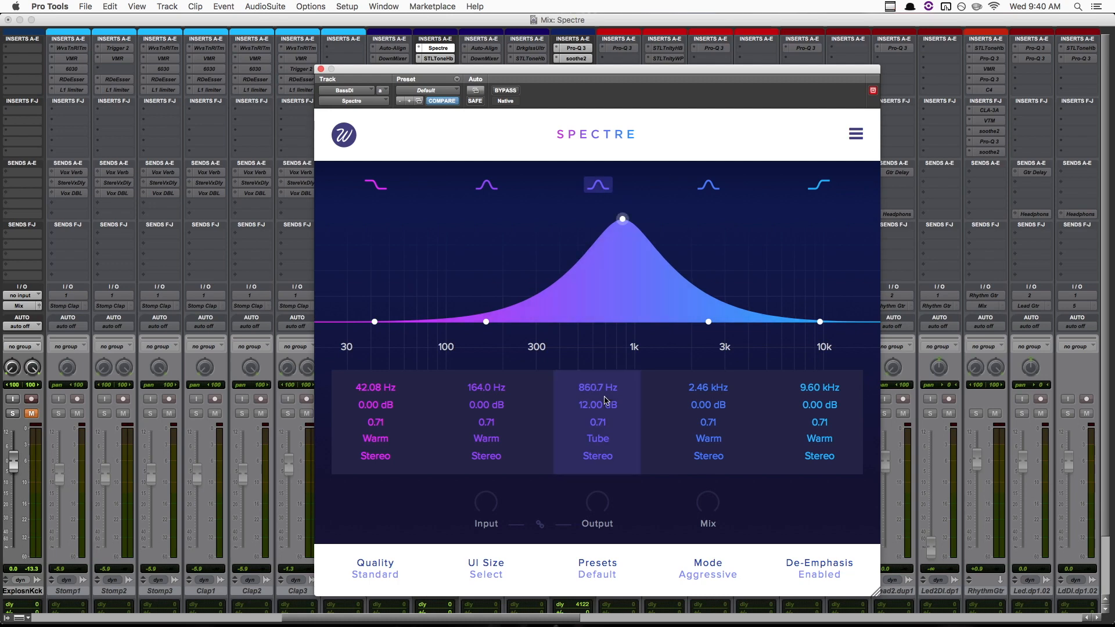
left_click_drag(593, 404, 592, 410)
left_click_drag(592, 433, 593, 466)
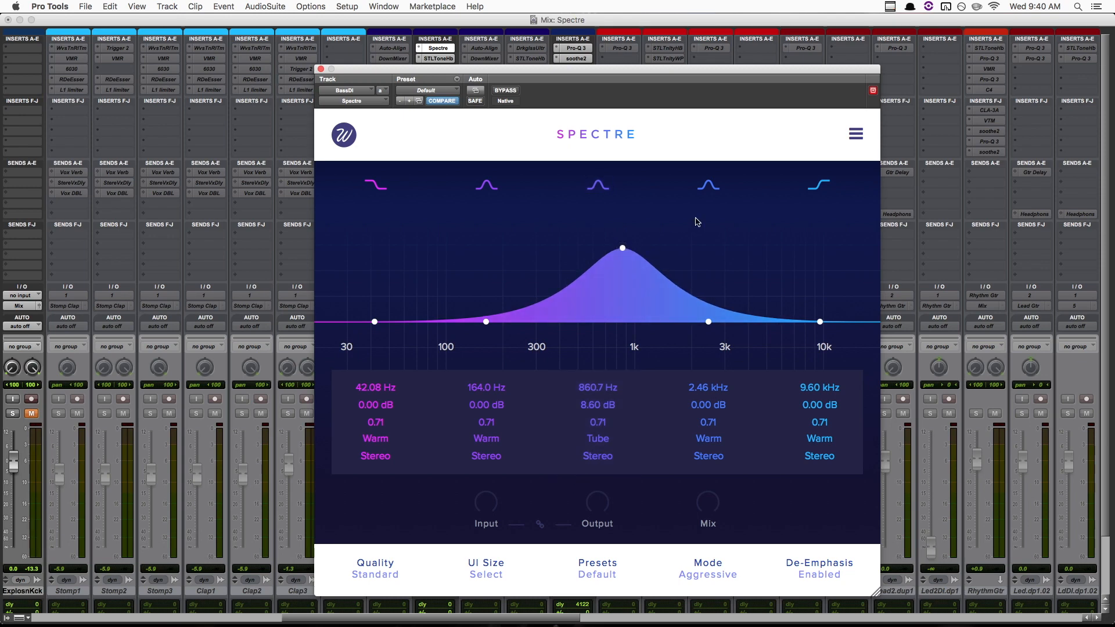
Set the fourth band to Tube saturation and boost it to 12 dB at about 1.82 kHz with a Q of 0.89
left_click(709, 441)
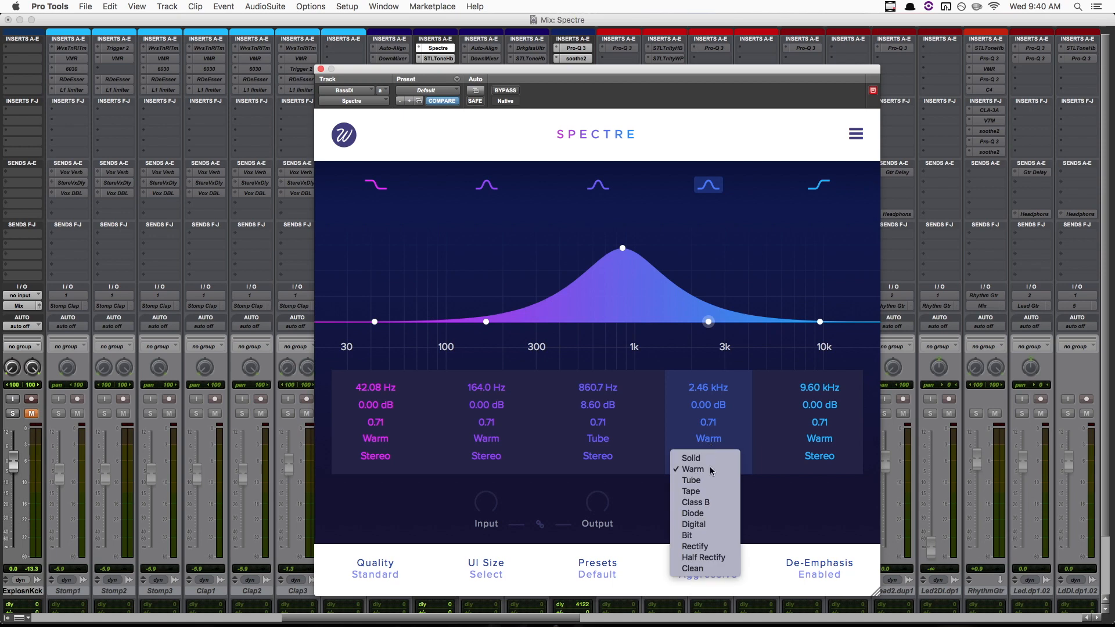
left_click(710, 480)
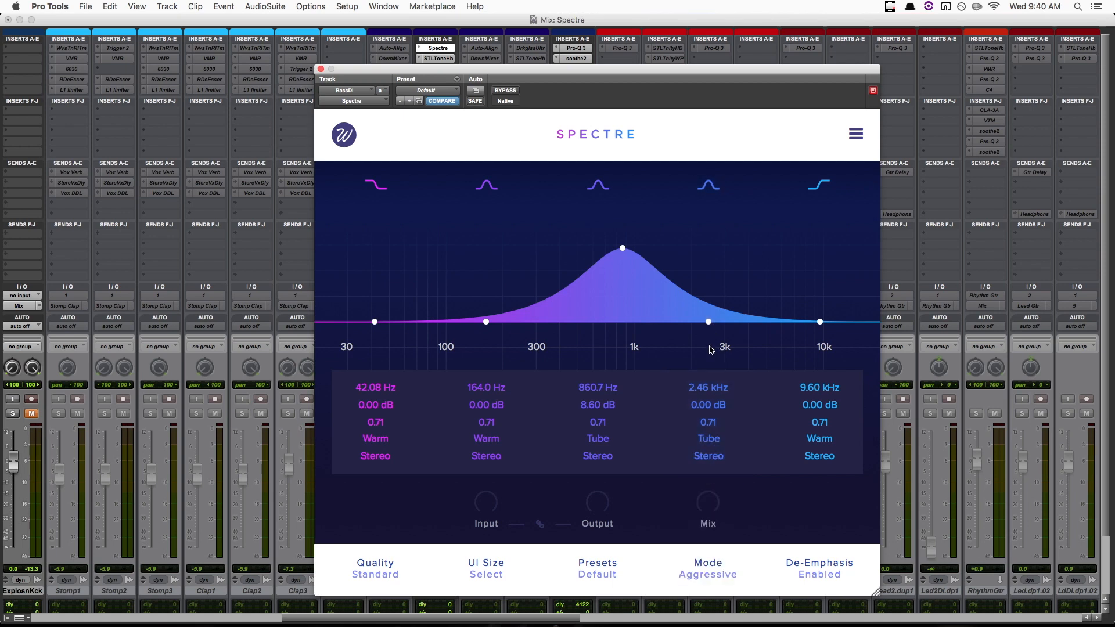
left_click_drag(709, 321, 684, 217)
scroll(688, 249, "down", 2)
scroll(687, 248, "up", 3)
scroll(688, 248, "up", 2)
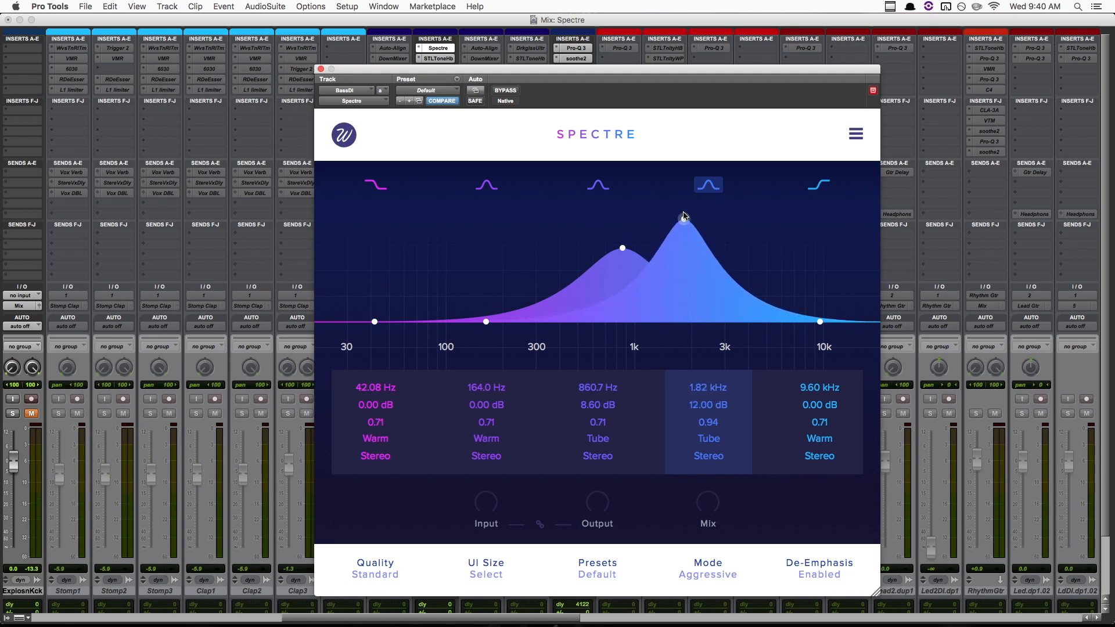
scroll(684, 216, "down", 1)
Readjust the third band to about 9.81 dB at 791 Hz with a Q of 1.07, and the fourth to about 10.76 dB at 1.84 kHz
left_click(623, 248)
scroll(623, 250, "up", 2)
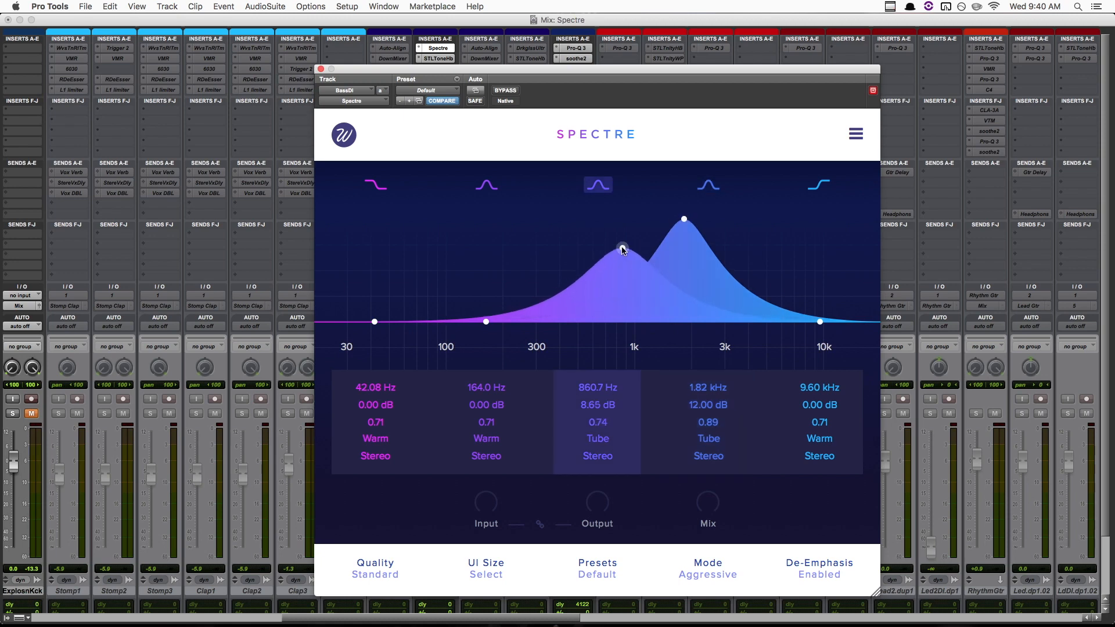
scroll(623, 250, "up", 4)
left_click_drag(623, 250, 686, 233)
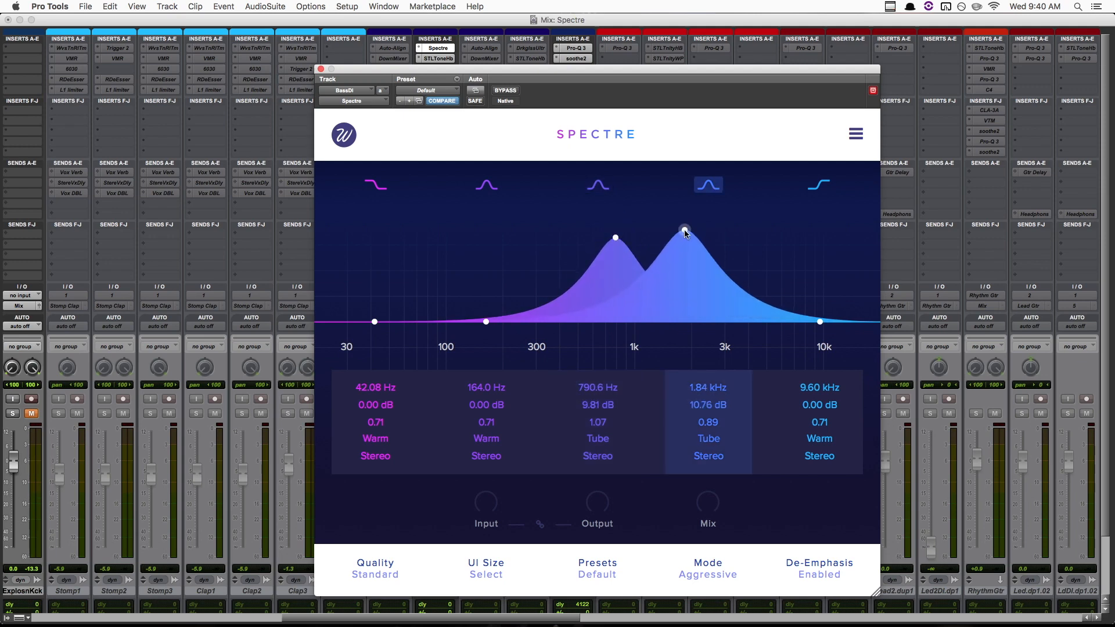
Switch the fourth band to Diode saturation and ease it to about 9.94 dB at 1.88 kHz
left_click(709, 438)
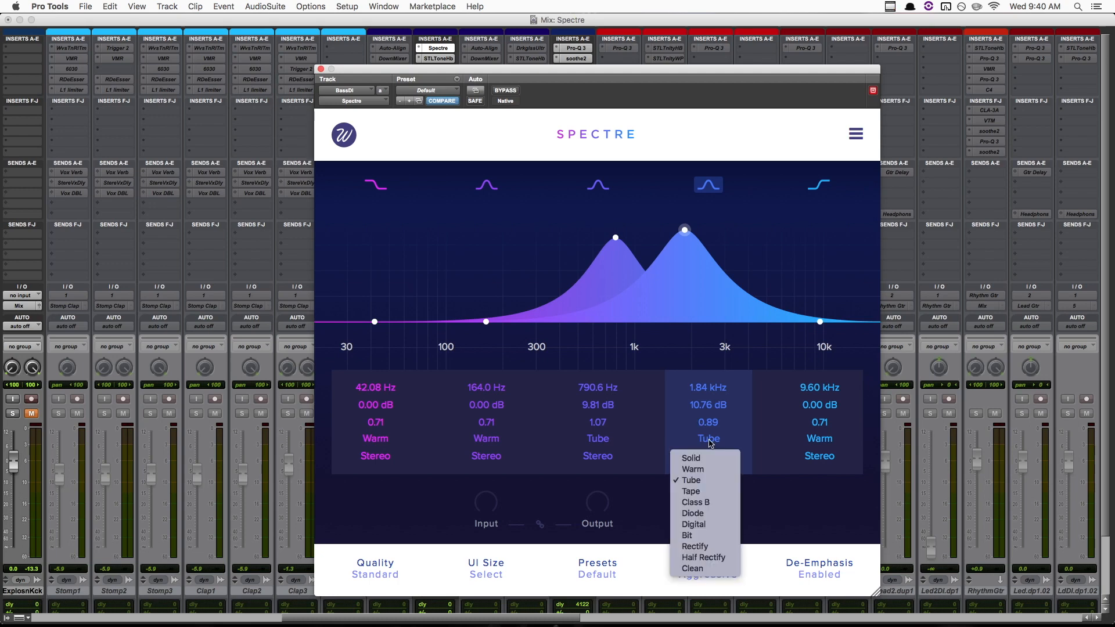
left_click(709, 514)
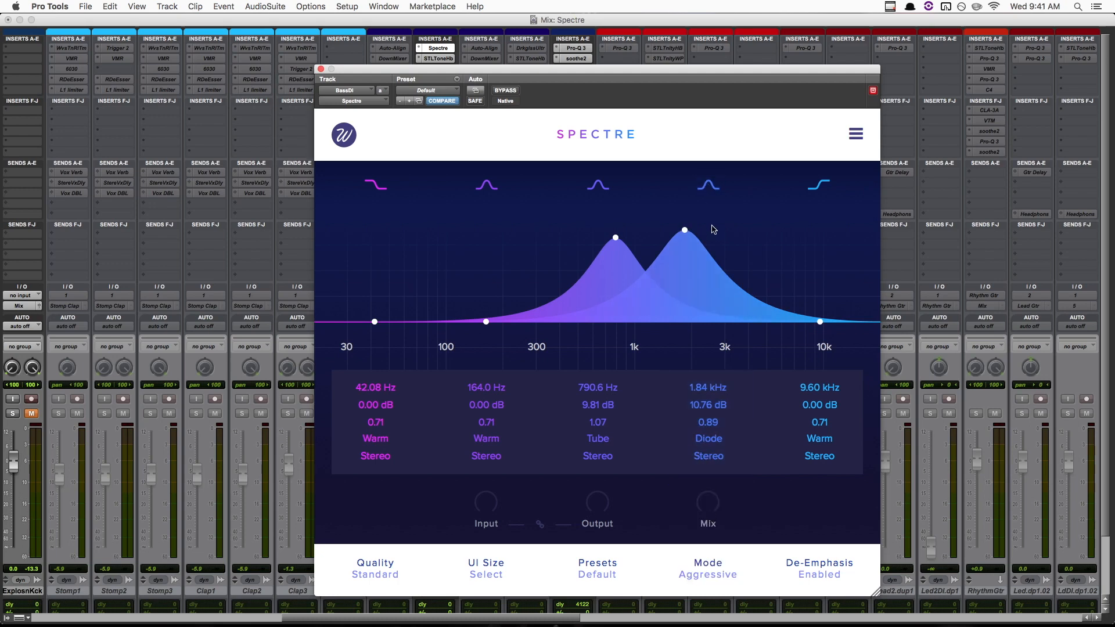
left_click_drag(685, 232, 686, 240)
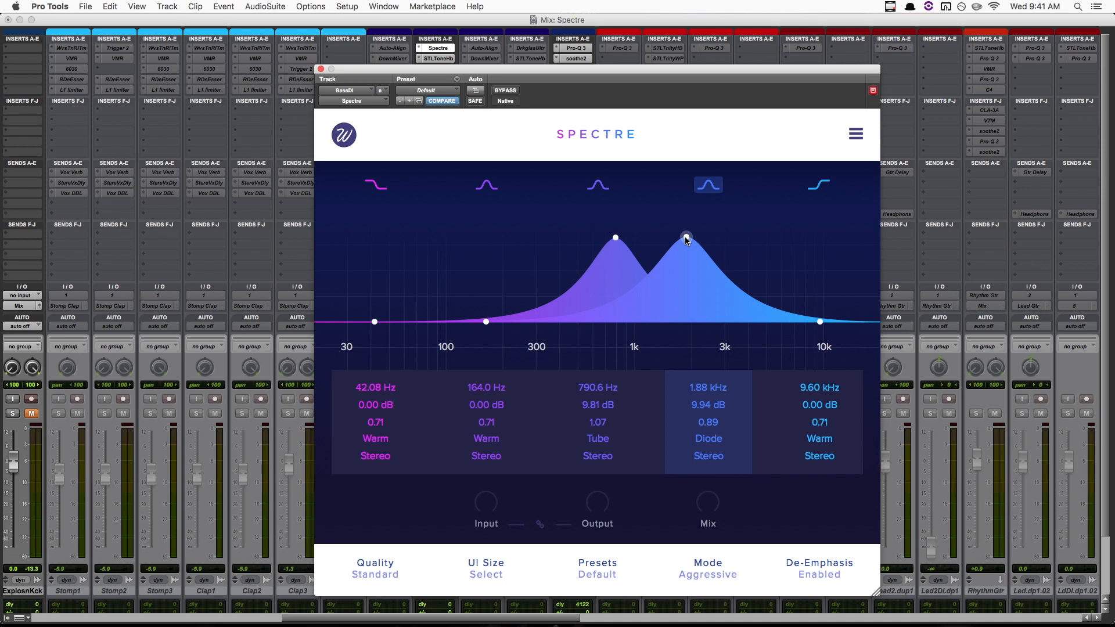
left_click(614, 239)
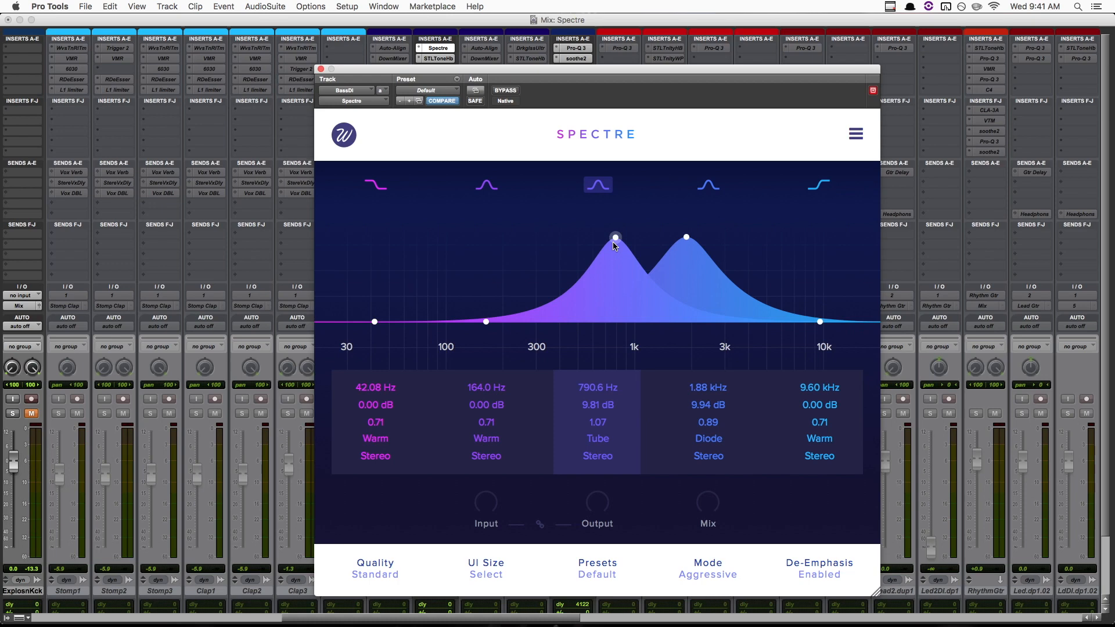
left_click(687, 238)
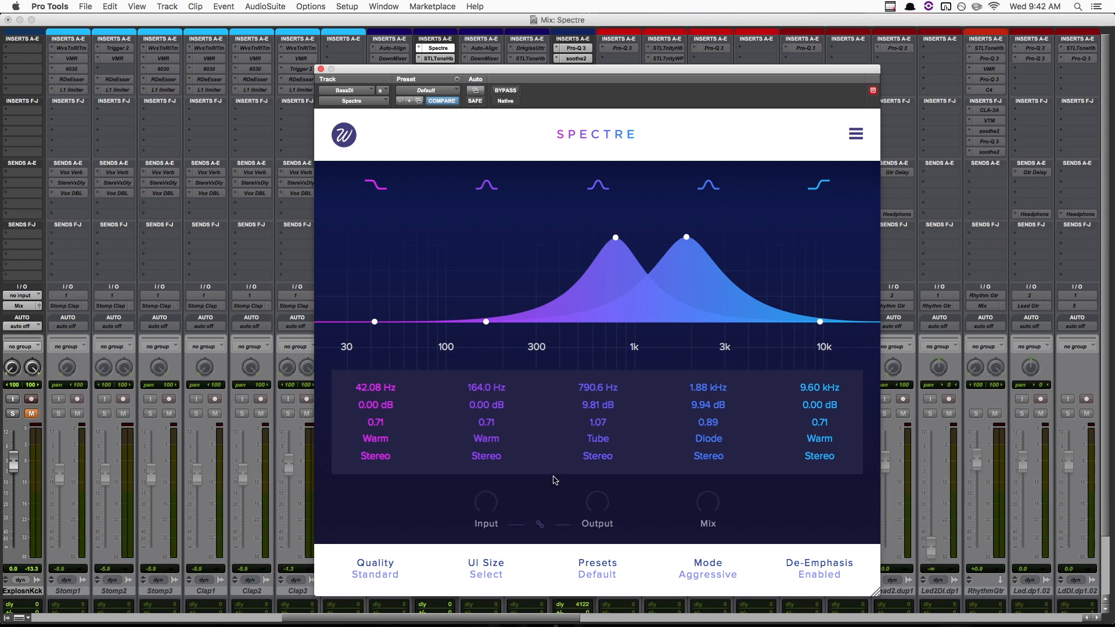
Link Spectre's input and output levels, try a lower input, reset it, and raise the input above 0 dB
left_click(540, 526)
mouse_move(477, 505)
left_click_drag(483, 511, 500, 577)
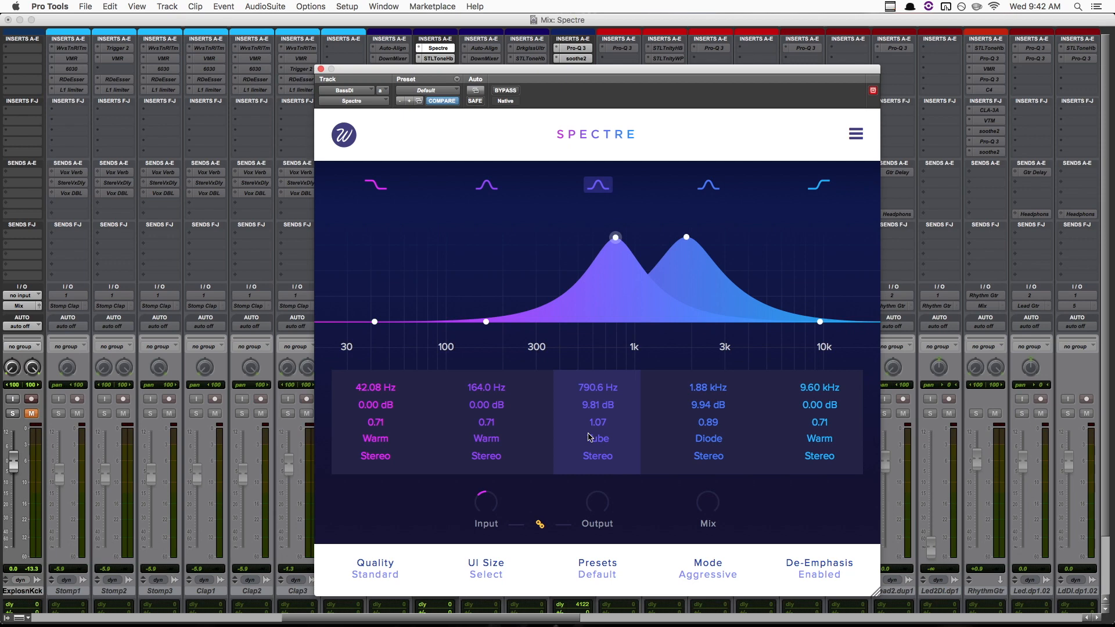
double_click(491, 509)
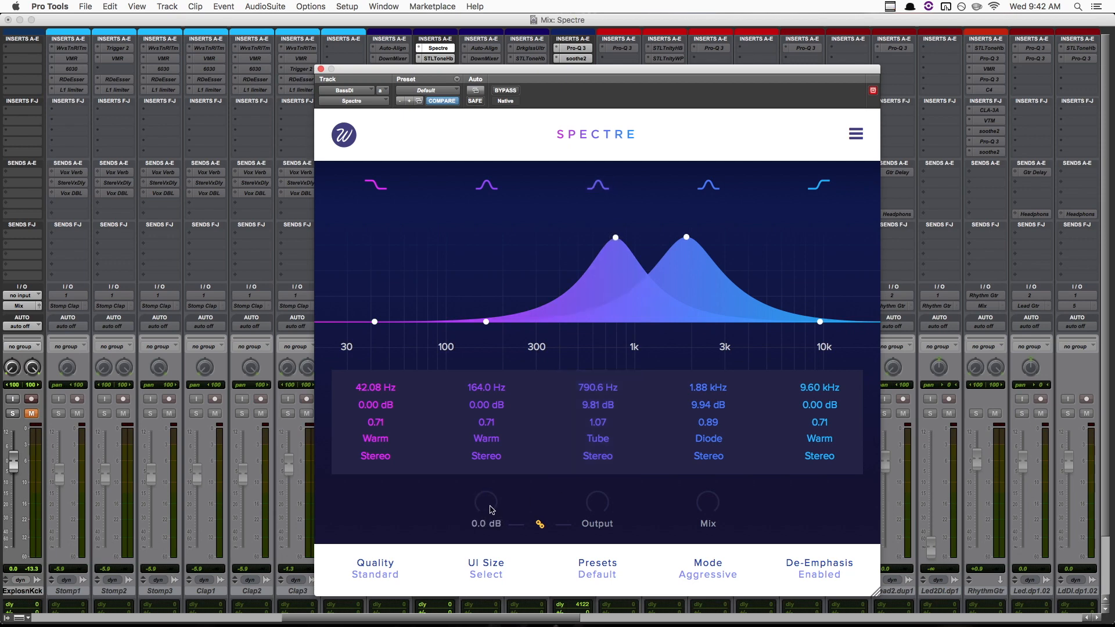
left_click_drag(490, 509, 487, 463)
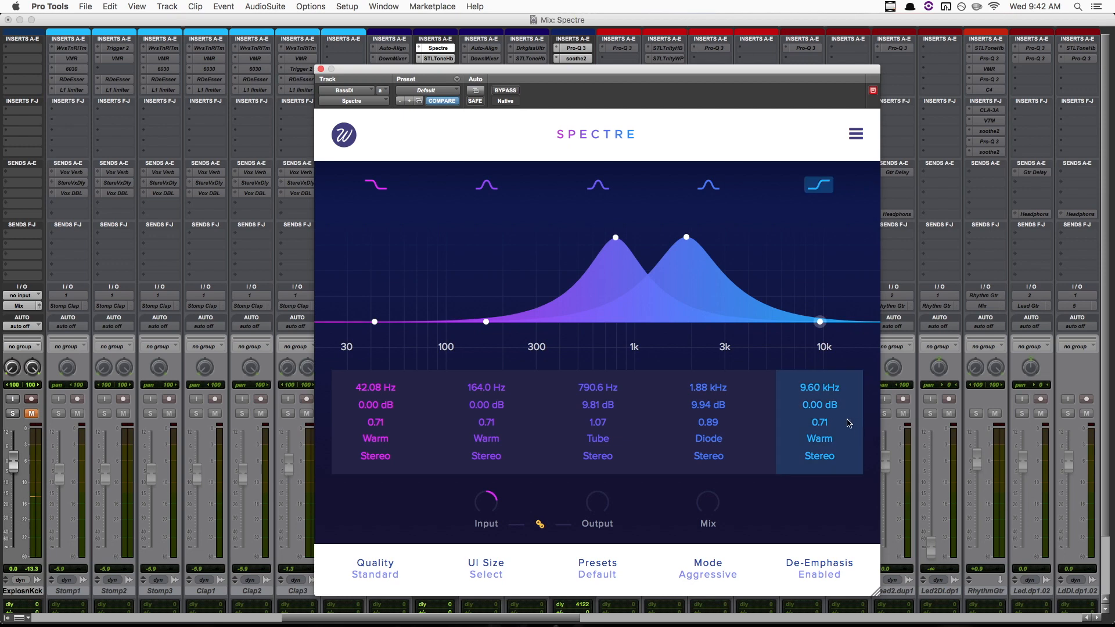
Compare the bass DI with Spectre bypassed and active twice, leaving the plug-in active
left_click(506, 91)
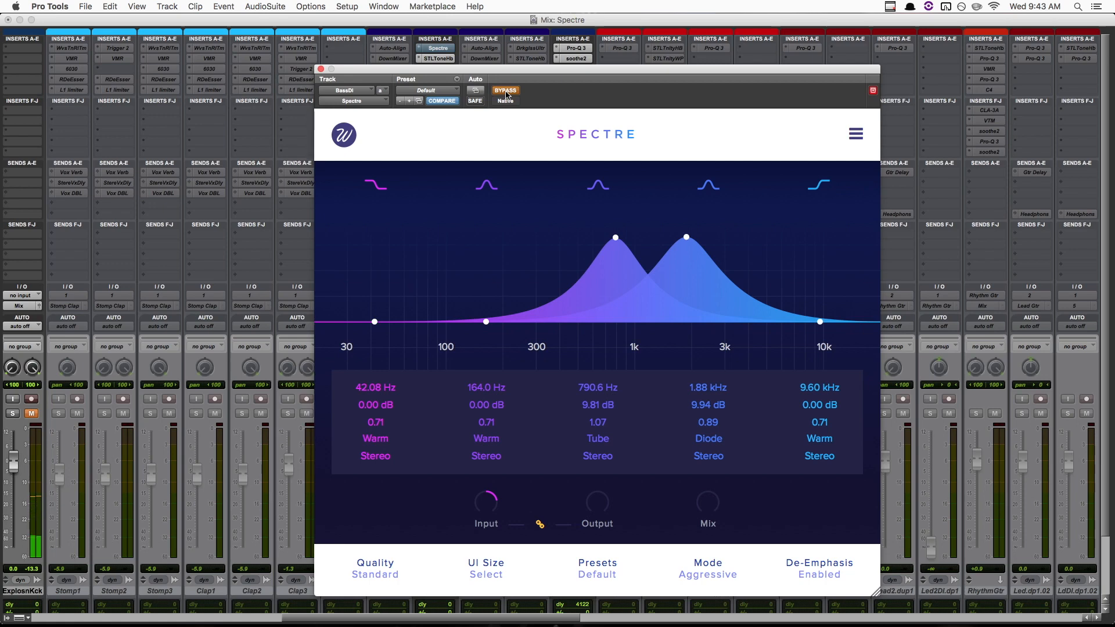
left_click(505, 91)
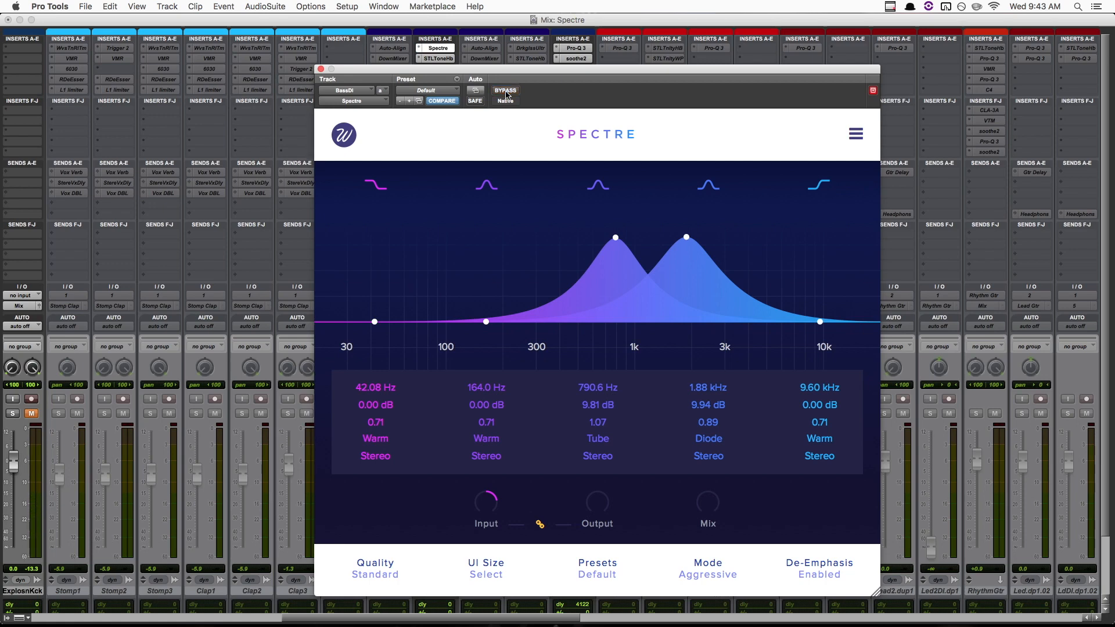
left_click(511, 94)
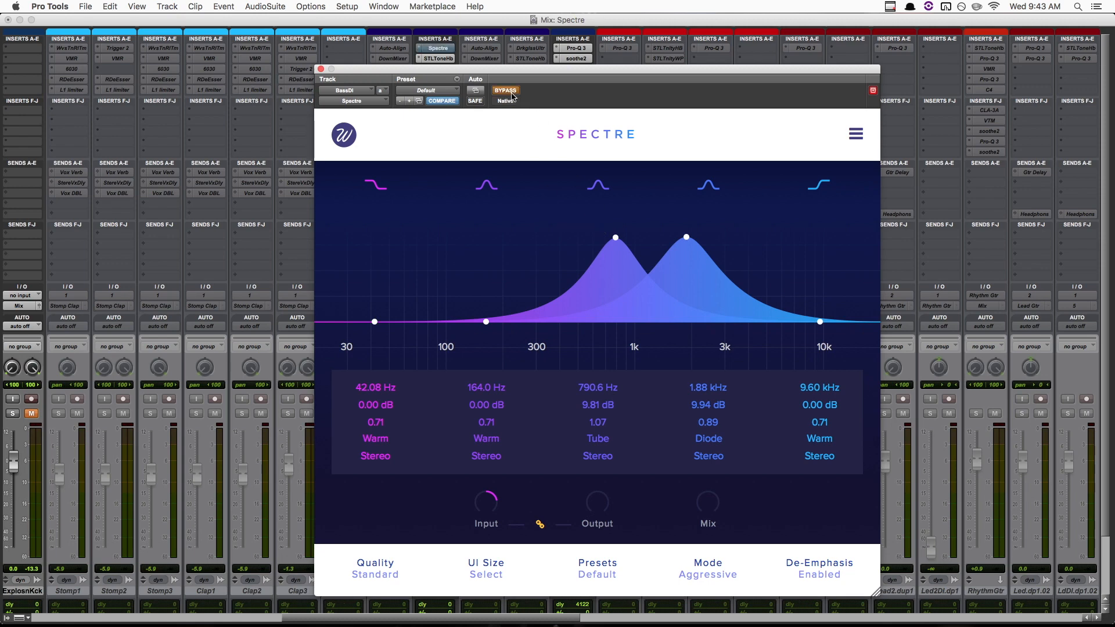
left_click(512, 95)
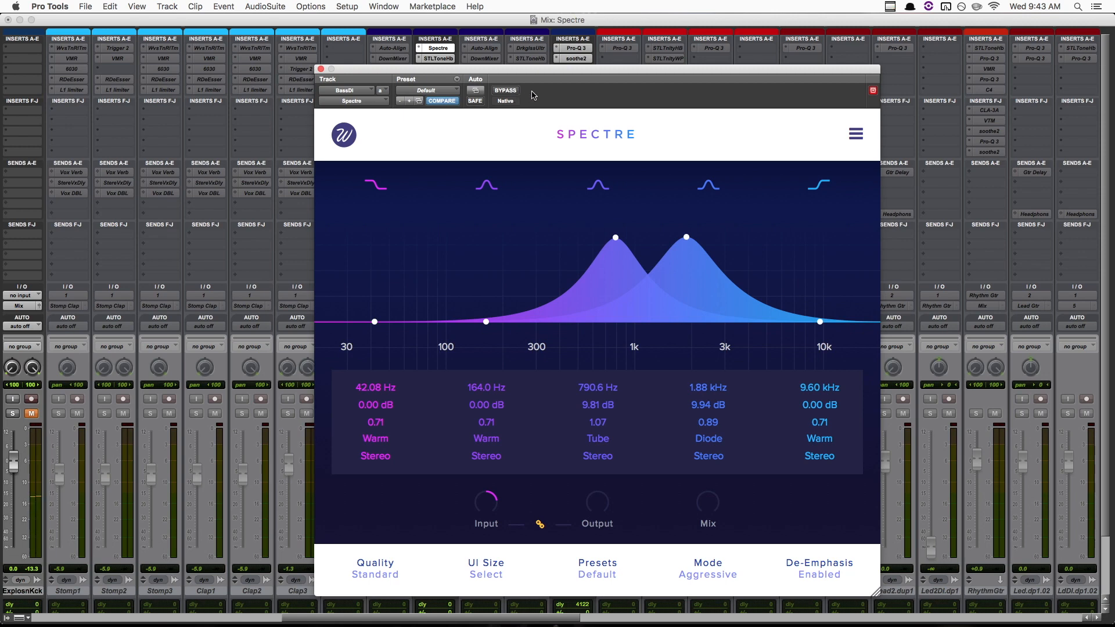
Compare the bass DI with de-emphasis disabled and enabled, leaving it Disabled
left_click(815, 576)
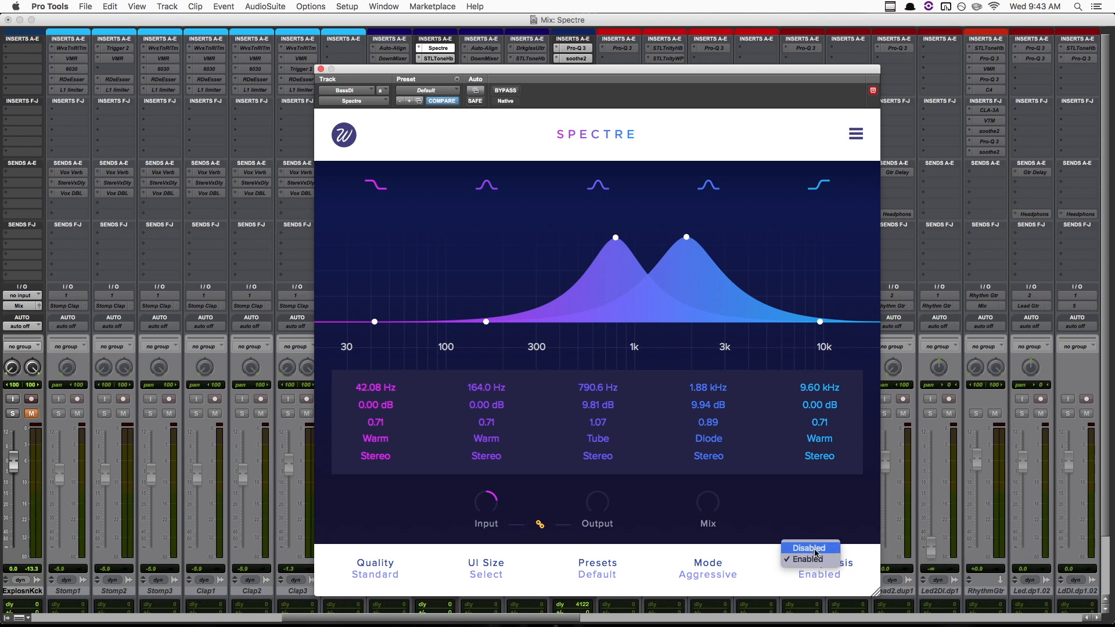
left_click(810, 548)
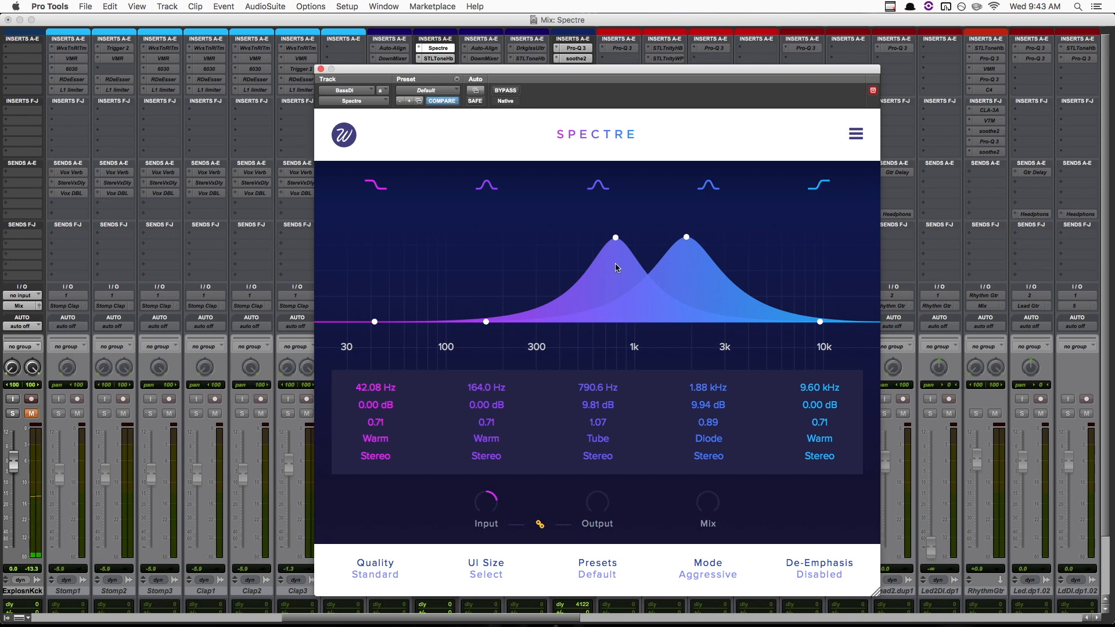
left_click(818, 574)
left_click(819, 573)
left_click(820, 574)
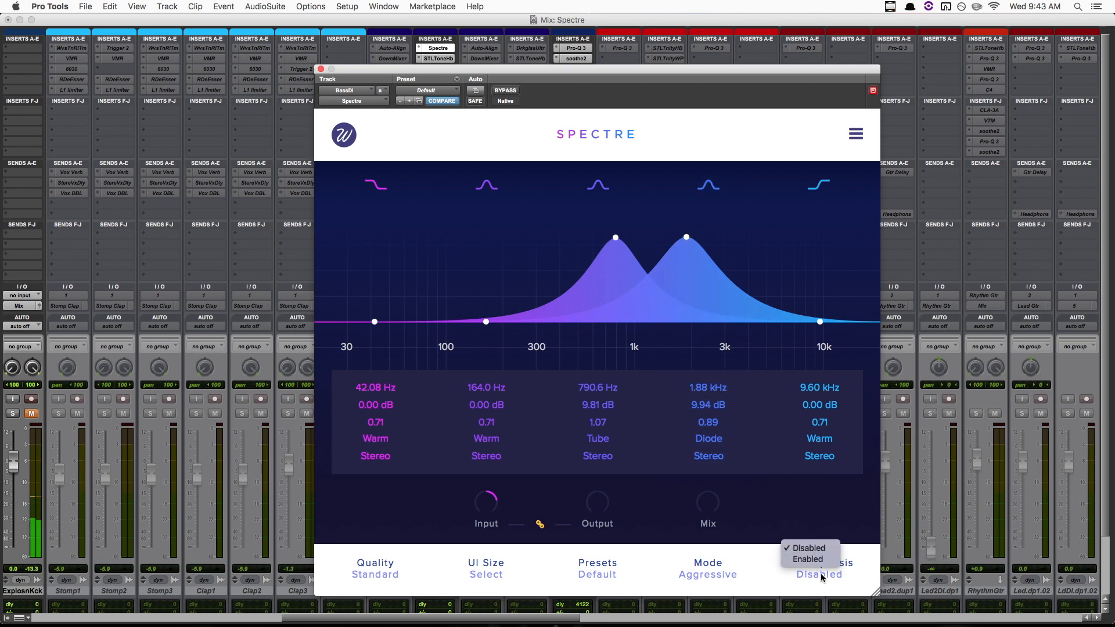
left_click(818, 560)
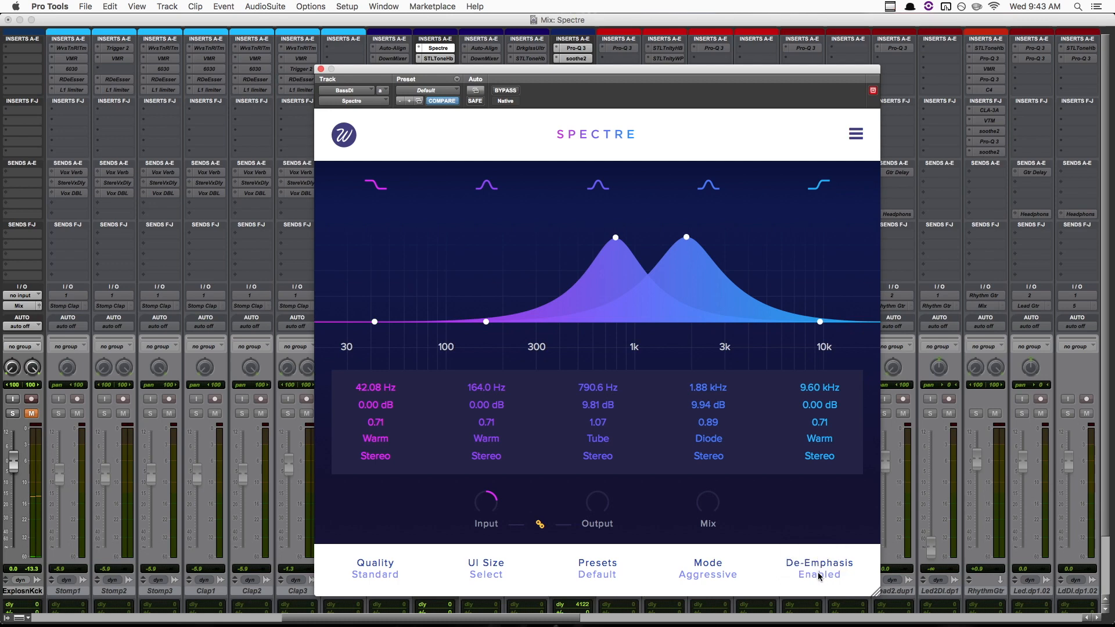
left_click(819, 575)
left_click(814, 548)
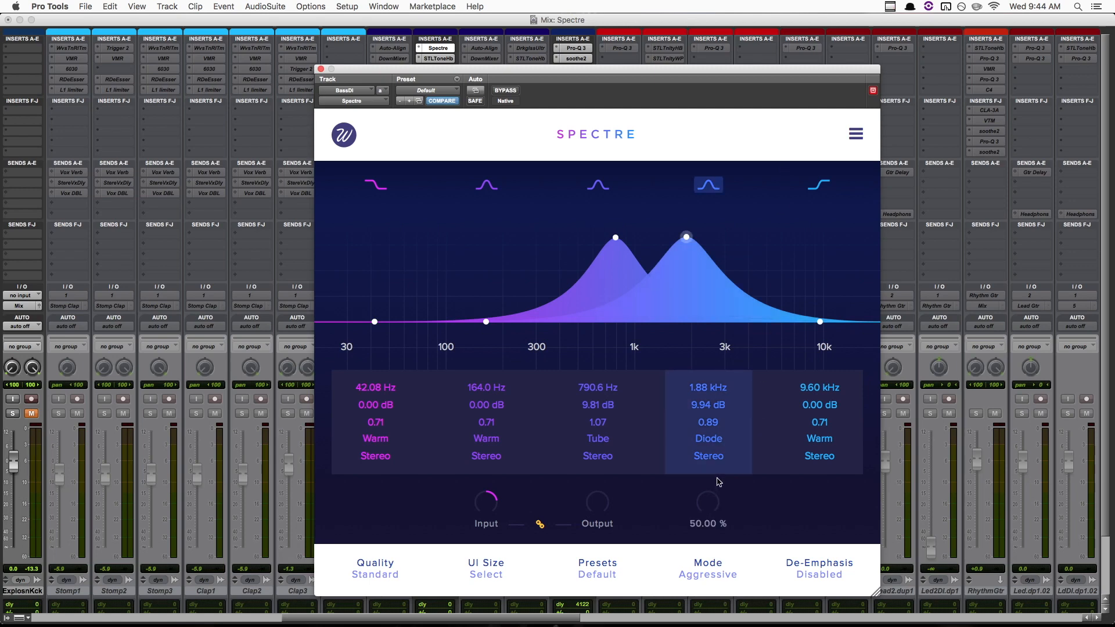
Lower Spectre's mix amount on the bass DI to below 50%
mouse_move(711, 503)
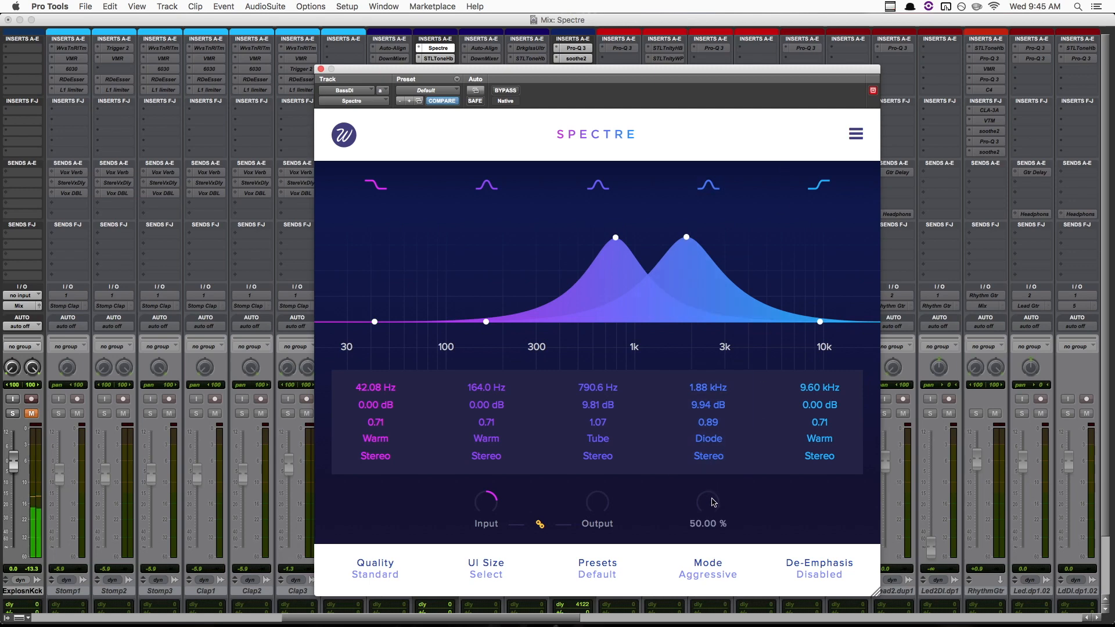
mouse_move(712, 503)
left_mouse_down()
mouse_move(731, 587)
mouse_move(708, 519)
left_mouse_up()
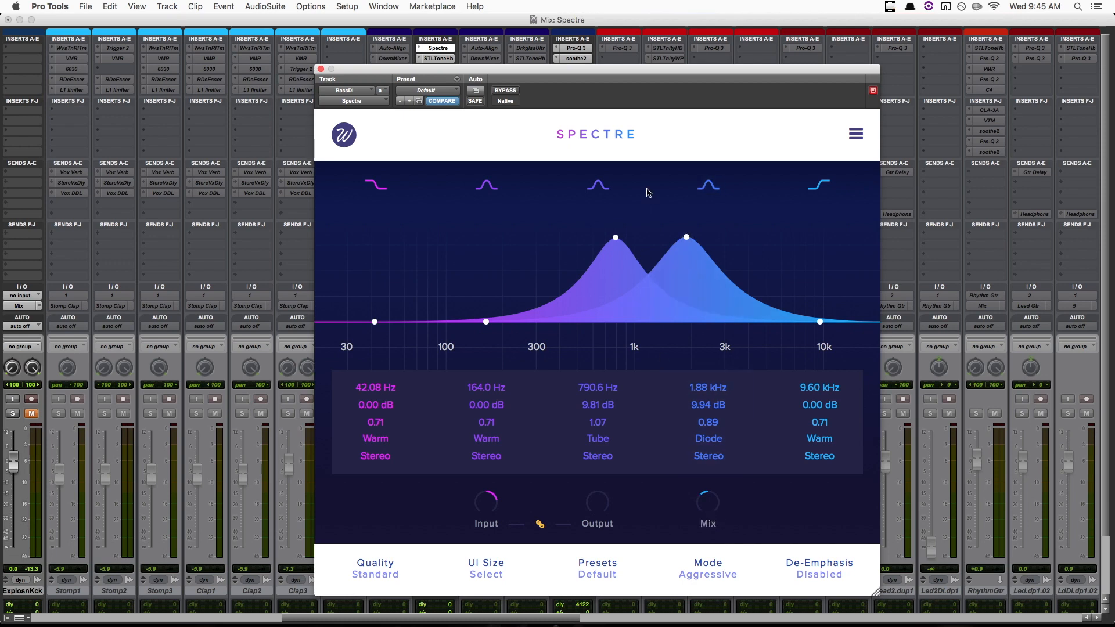
mouse_move(713, 497)
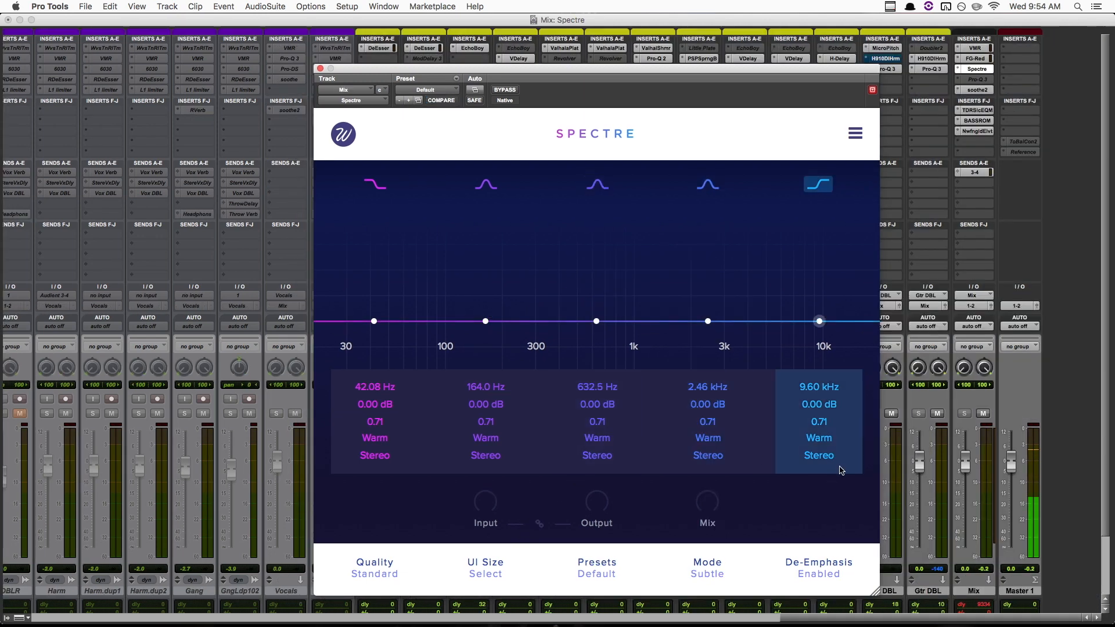
In Spectre on the Mix track, look over the high shelf's channel options and disable de-emphasis
left_click(819, 456)
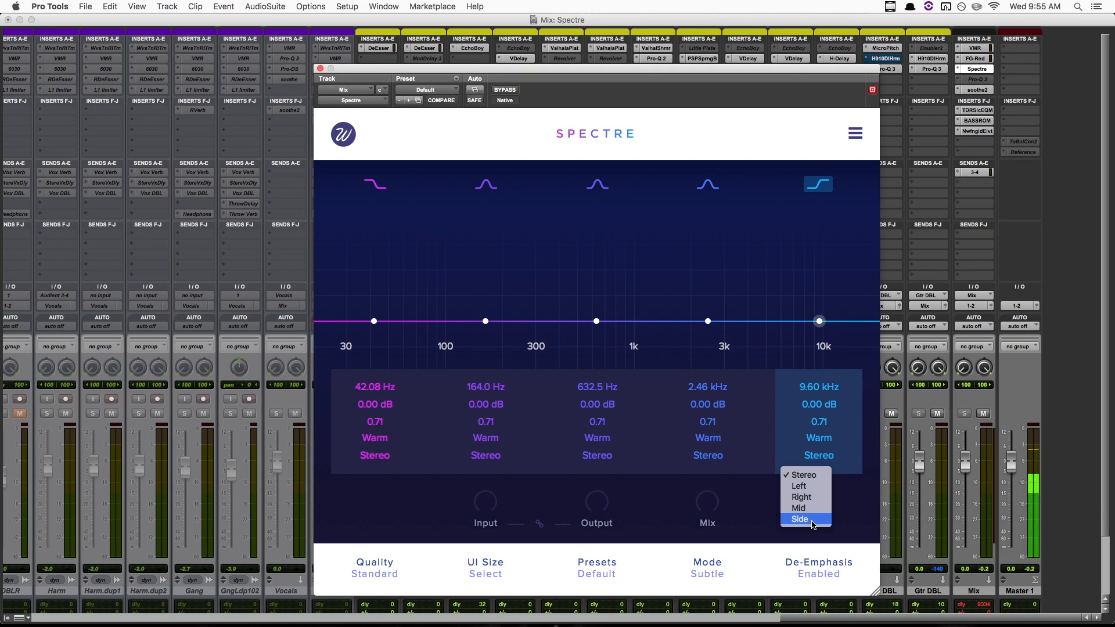
left_click(754, 513)
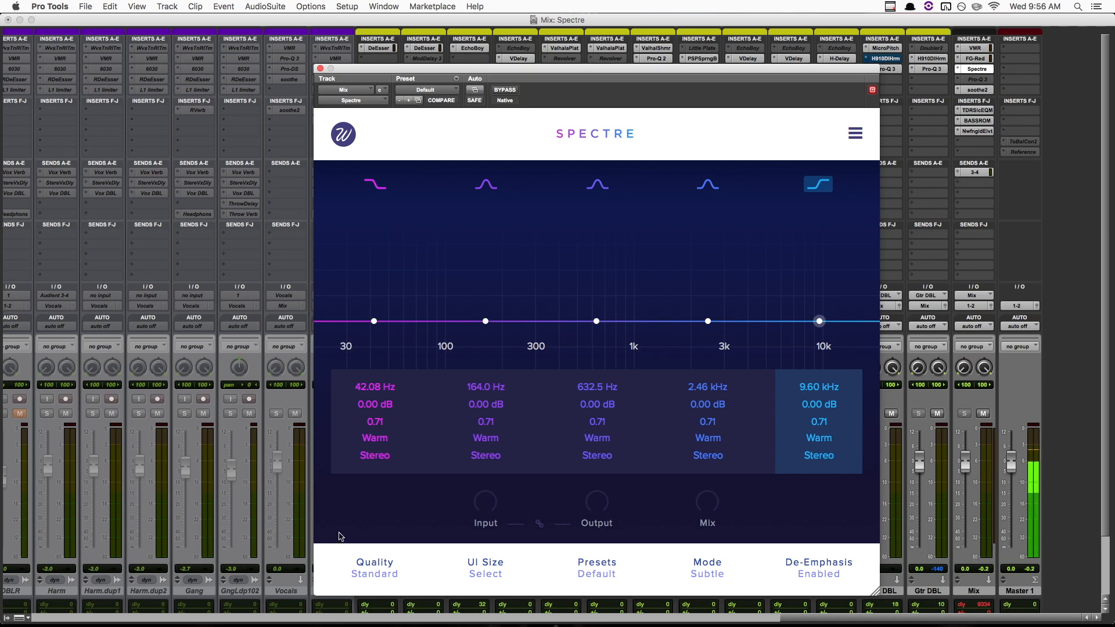
left_click(379, 442)
left_click(830, 574)
Set the high shelf band to Side processing with Tube saturation
left_click(824, 457)
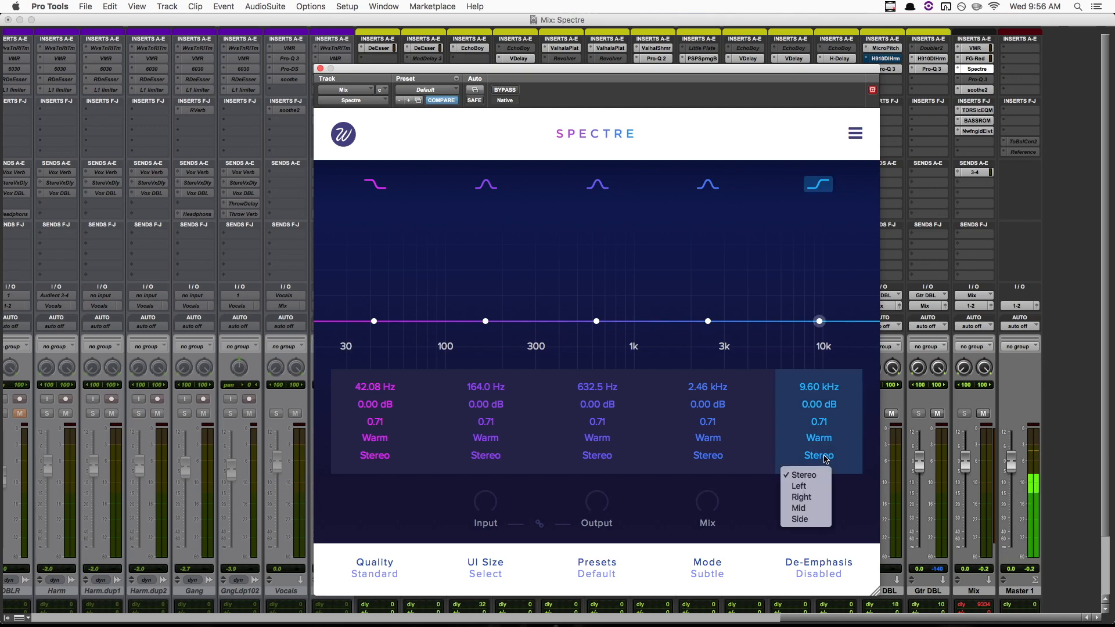
left_click(807, 520)
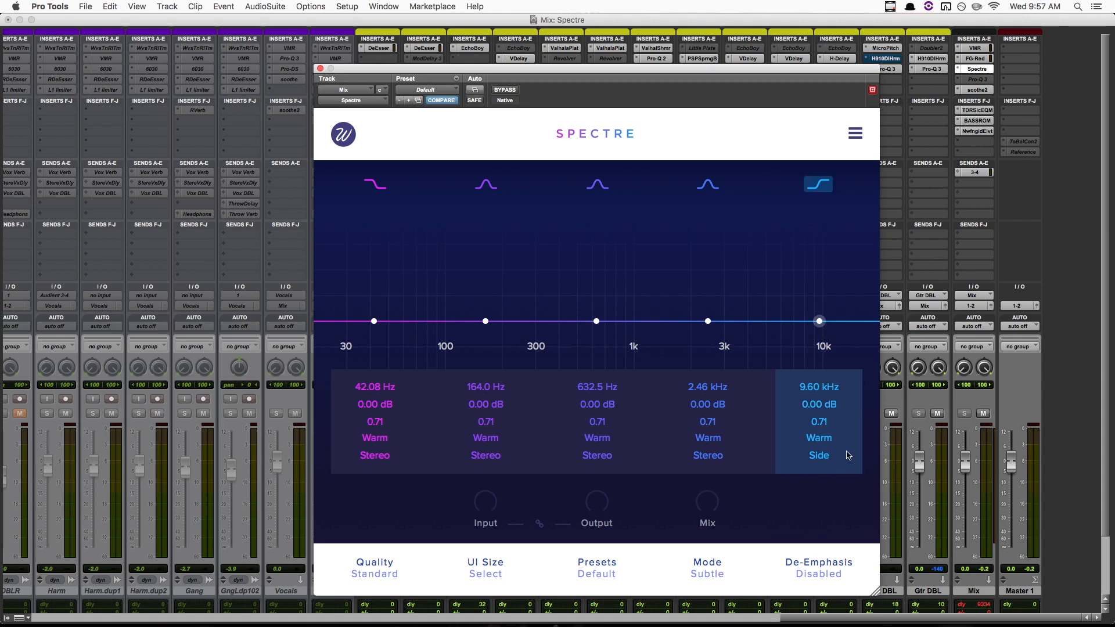
left_click(822, 439)
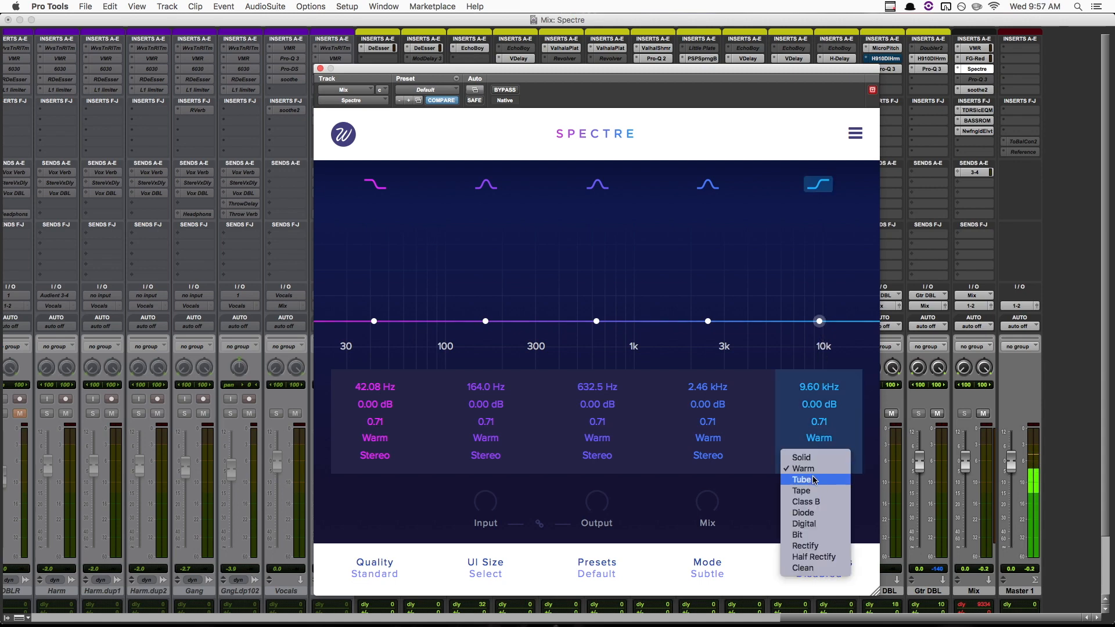
left_click(815, 480)
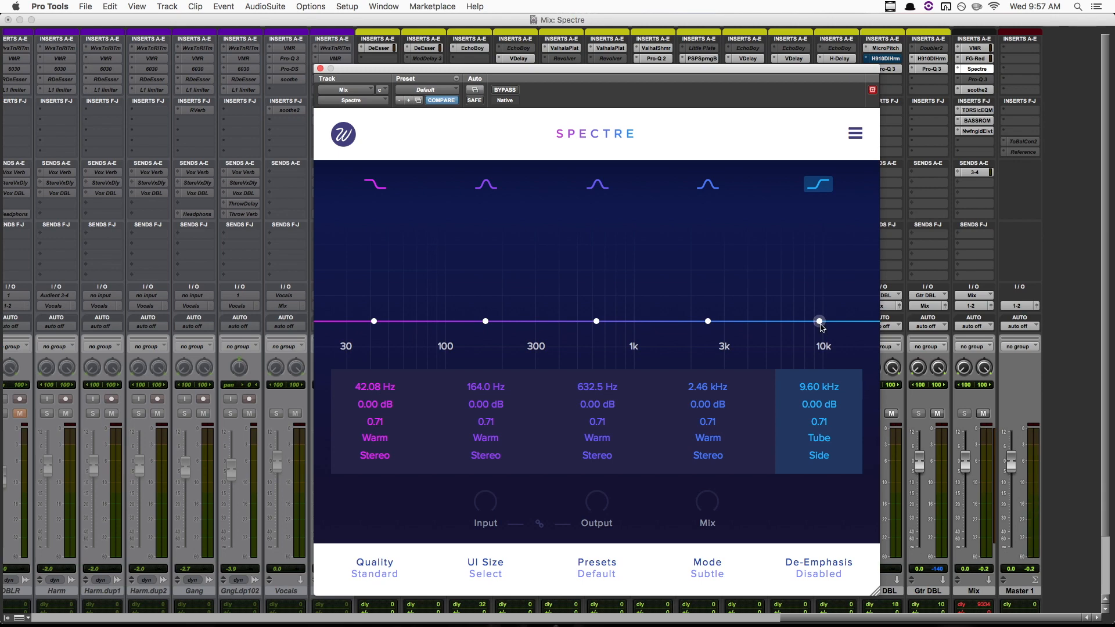
Boost the high shelf by about 2.55 dB at 8.73 kHz with a Q of 0.59
left_click_drag(817, 322, 813, 297)
scroll(813, 297, "down", 3)
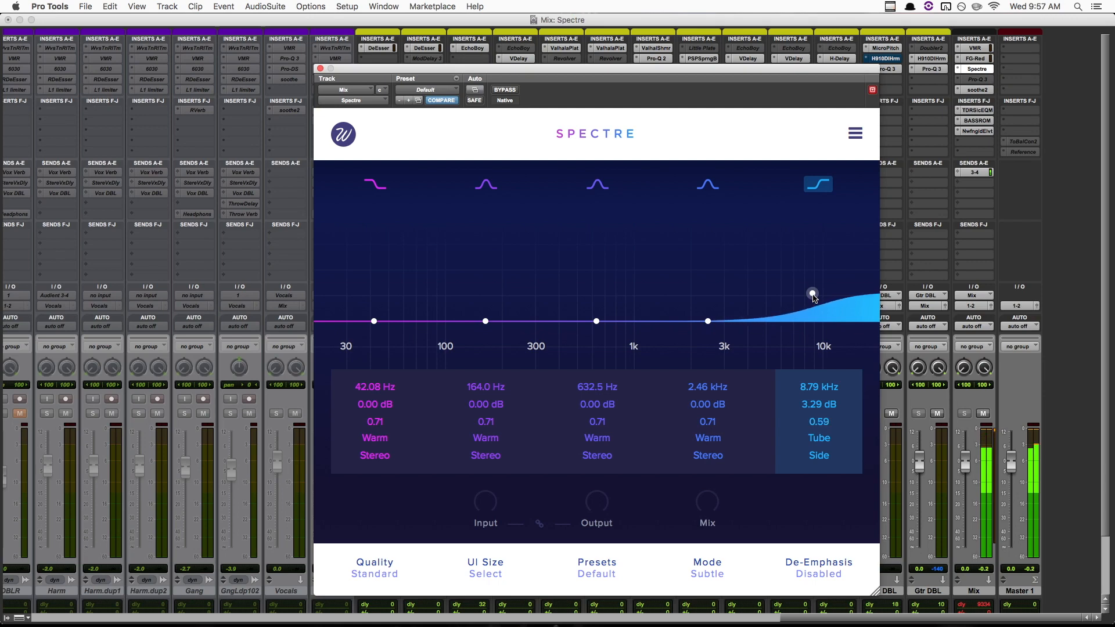
mouse_move(813, 298)
left_mouse_down()
mouse_move(810, 285)
mouse_move(812, 302)
left_mouse_up()
Compare the mix with the high shelf off and on, and ease the band to about 2.27 dB at 8.43 kHz
left_click(819, 186)
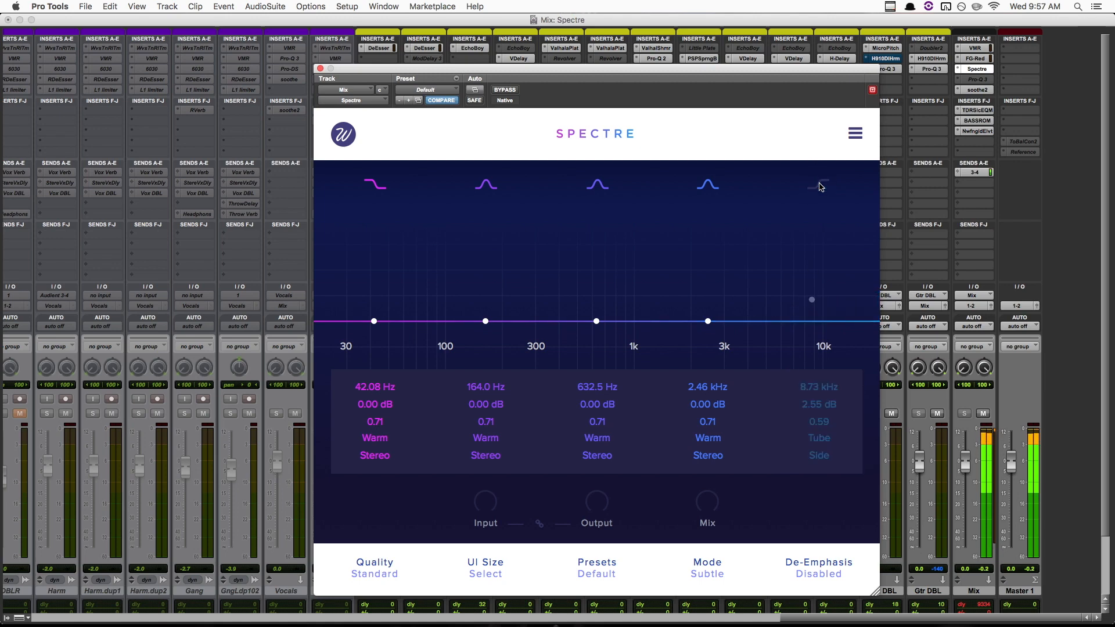
left_click(819, 186)
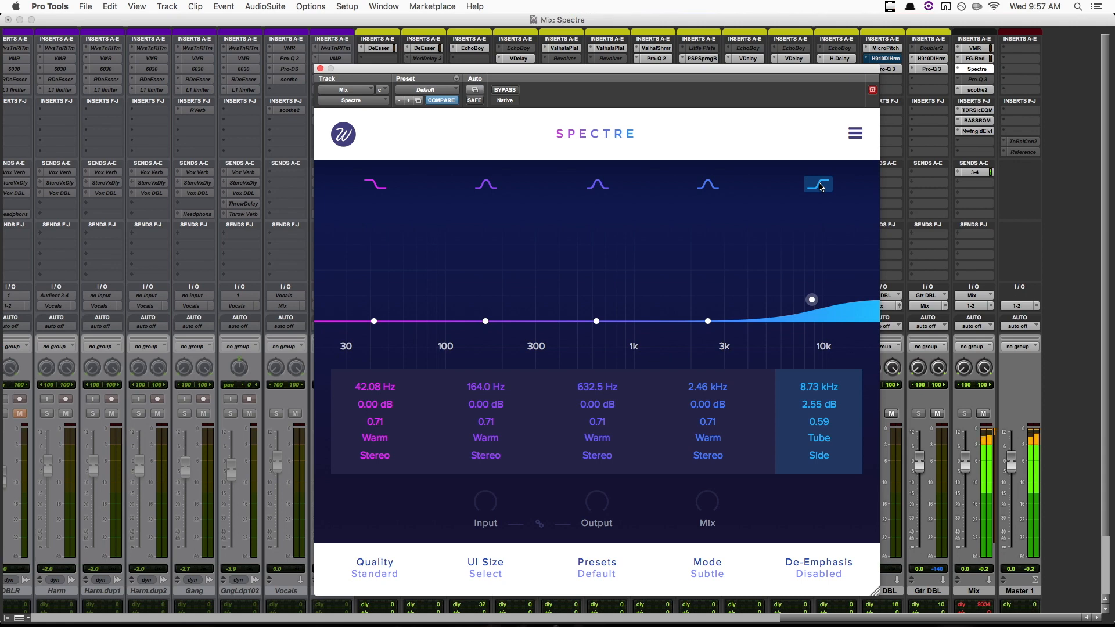
left_click(820, 186)
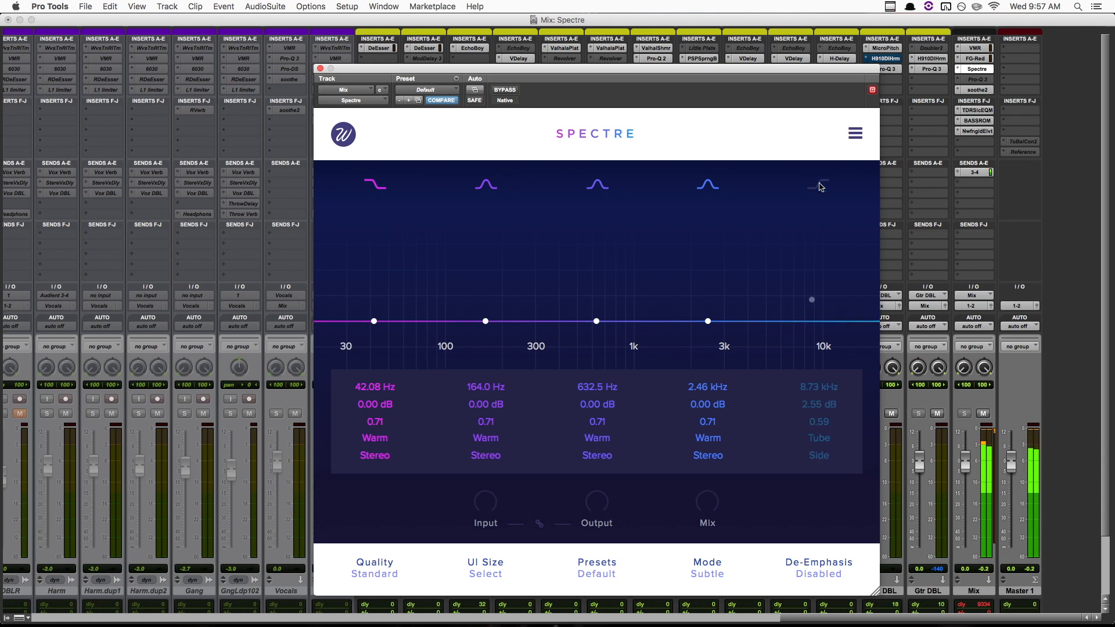
left_click(820, 186)
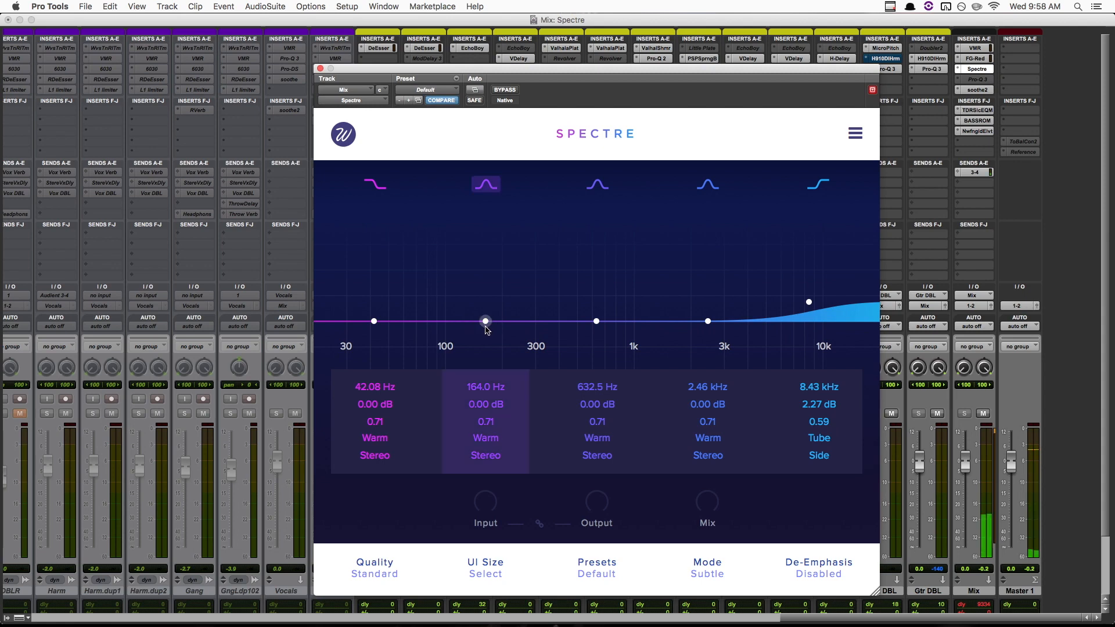
Boost the second band by about 1.12 dB at 59.55 Hz and compare the mix with the band off and on
left_click_drag(485, 321, 404, 314)
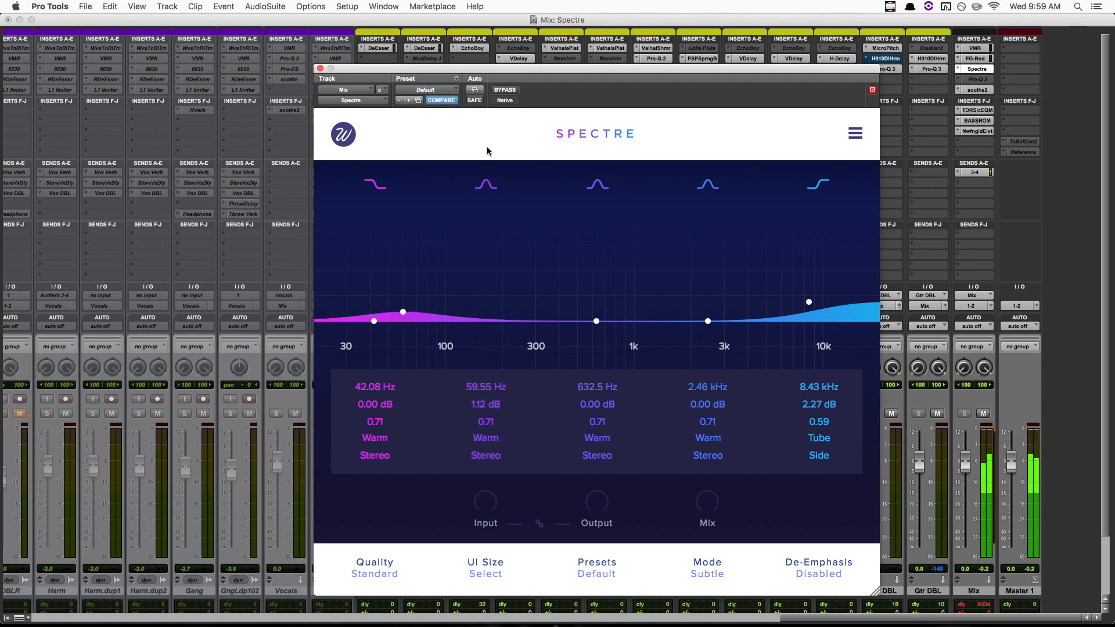
left_click(486, 185)
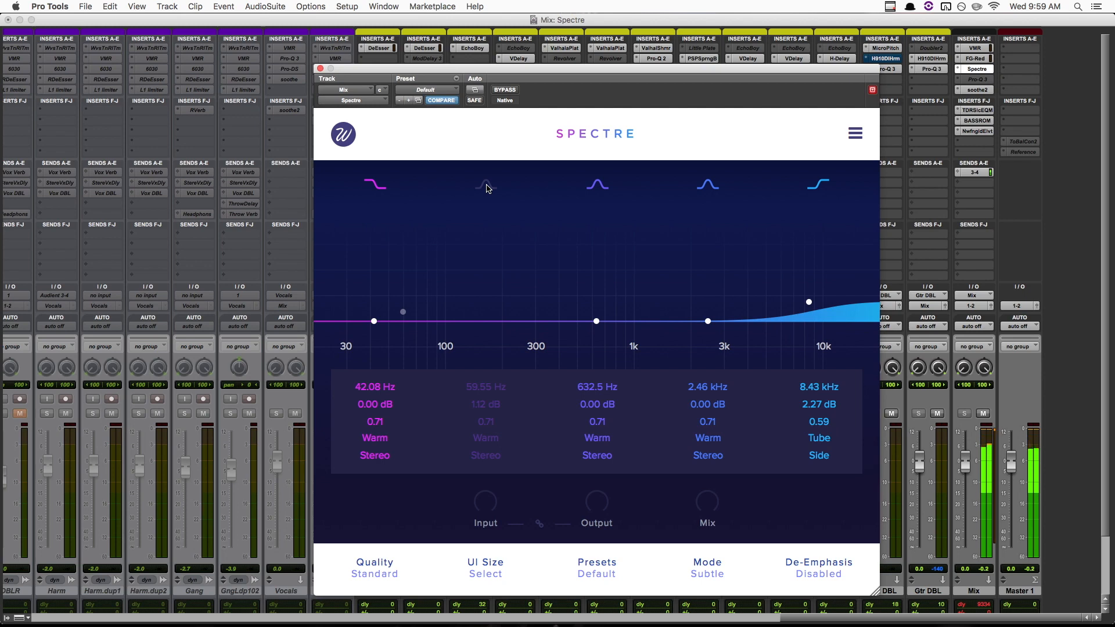
left_click(487, 184)
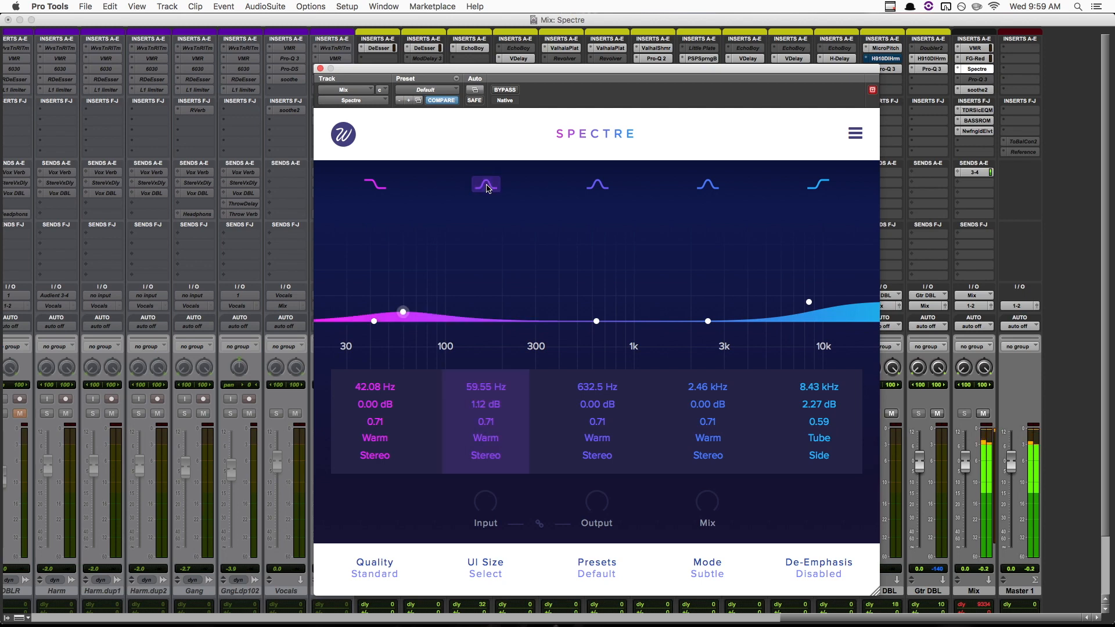
left_click(487, 184)
Readjust the second band to about 1.05 dB at 58.30 Hz and set it to Mid processing
left_click_drag(404, 312, 401, 312)
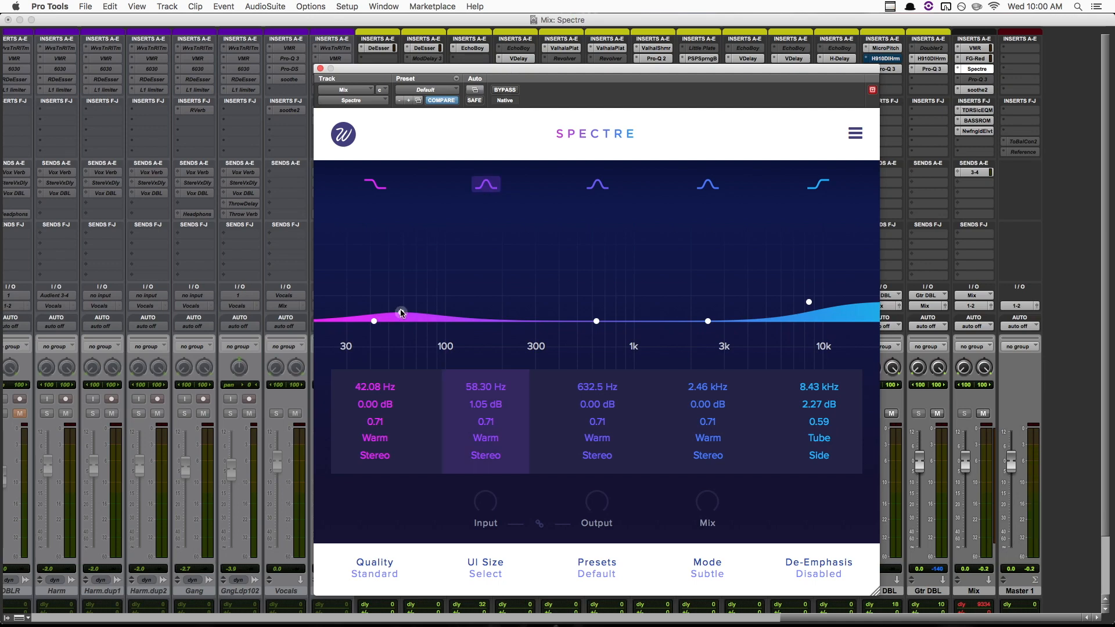
left_click(490, 458)
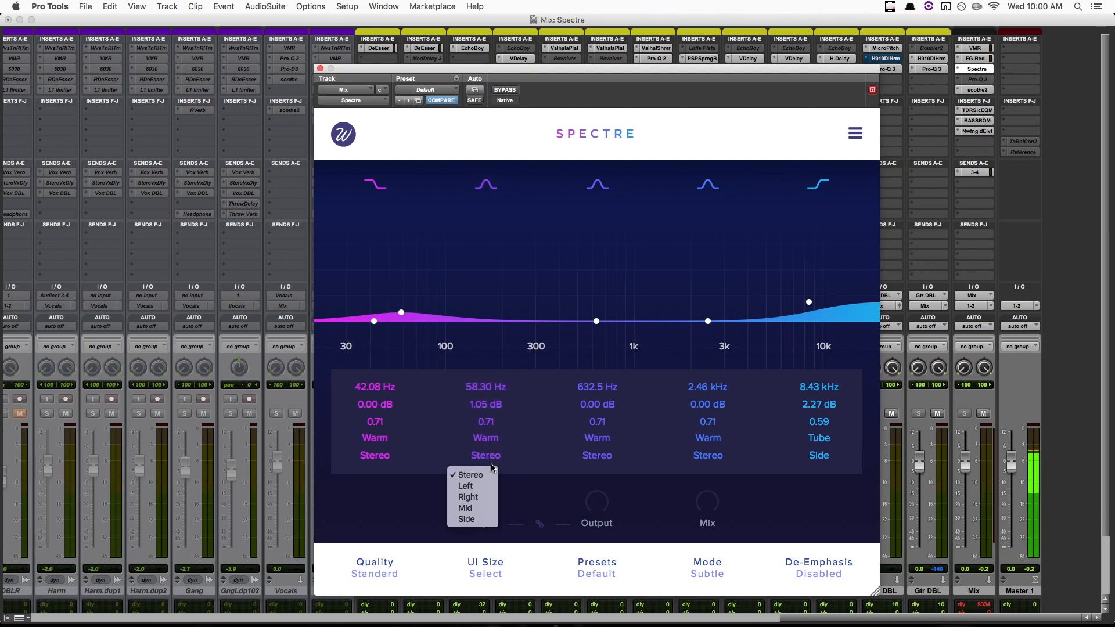
left_click(475, 509)
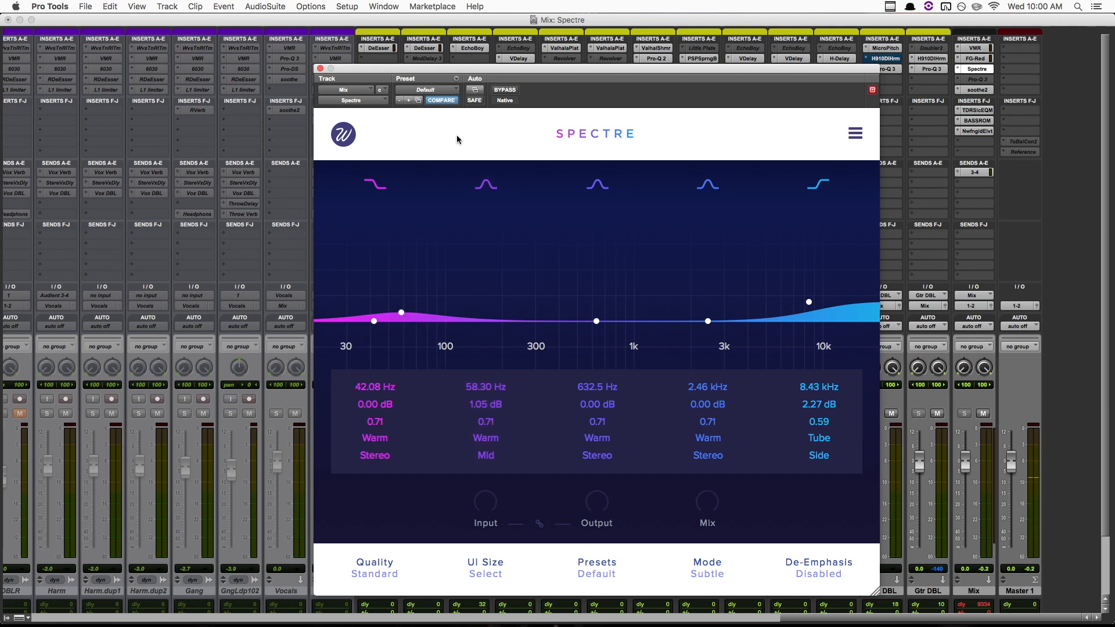
Lower Spectre's mix amount on the Mix track to below 50%, comparing against bypass before and after the change
left_click(505, 91)
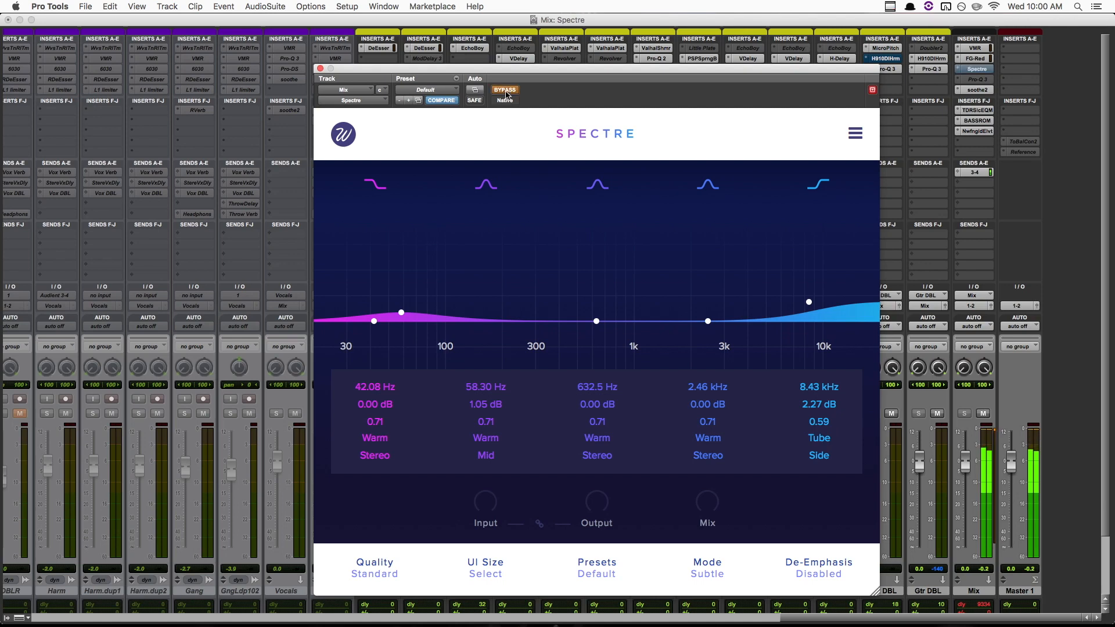
left_click(505, 91)
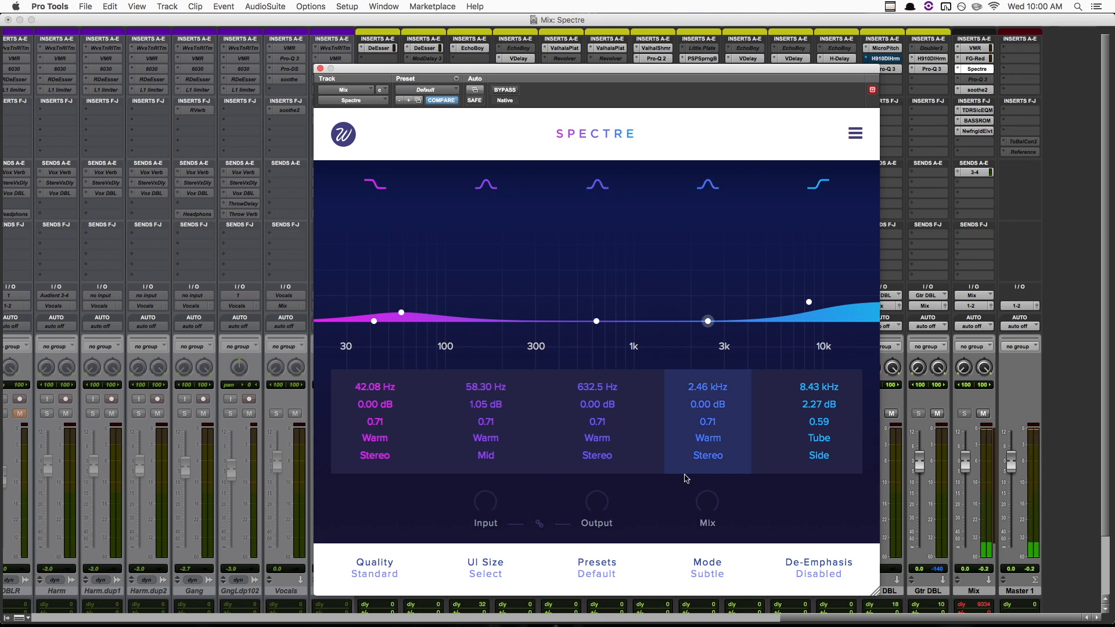
left_click_drag(709, 506, 713, 512)
left_click(505, 90)
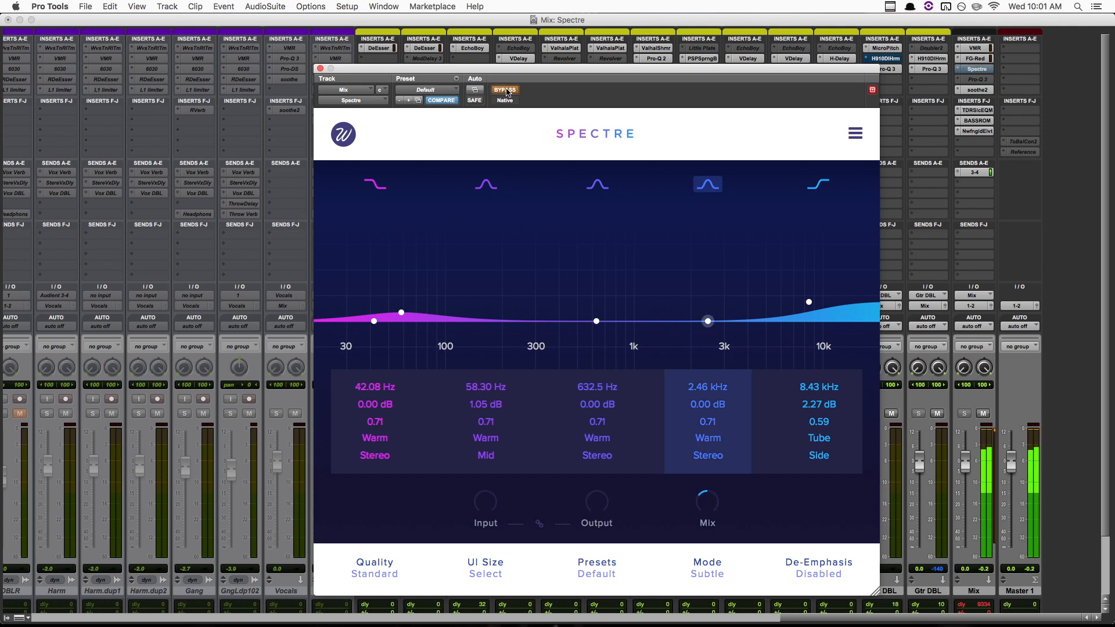
left_click(505, 90)
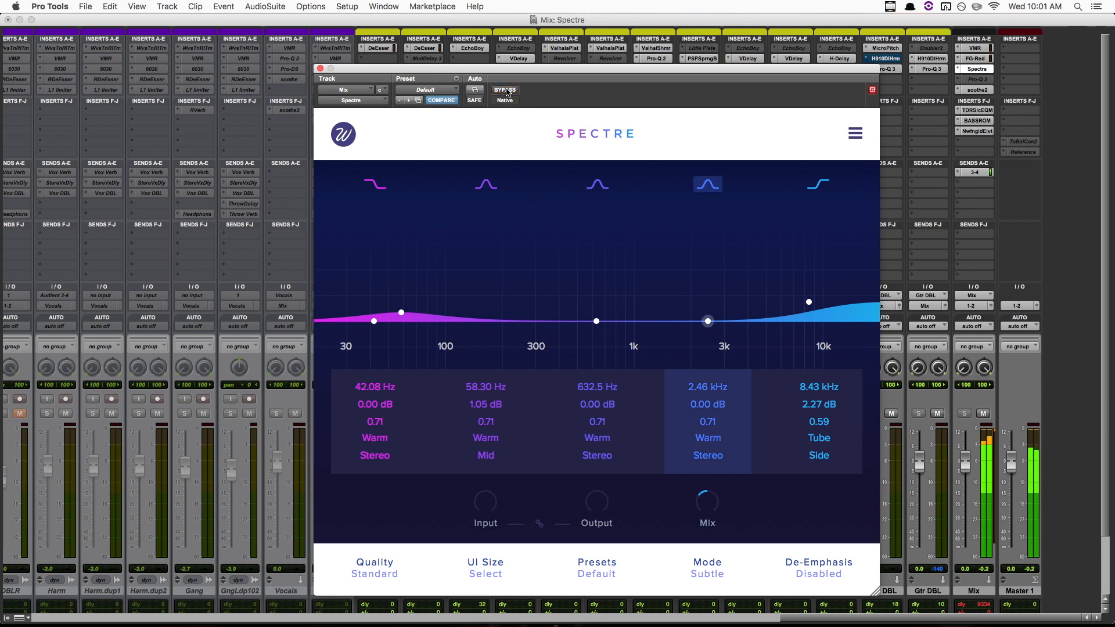
Stop playback and set Spectre's processing quality to Good
key("space")
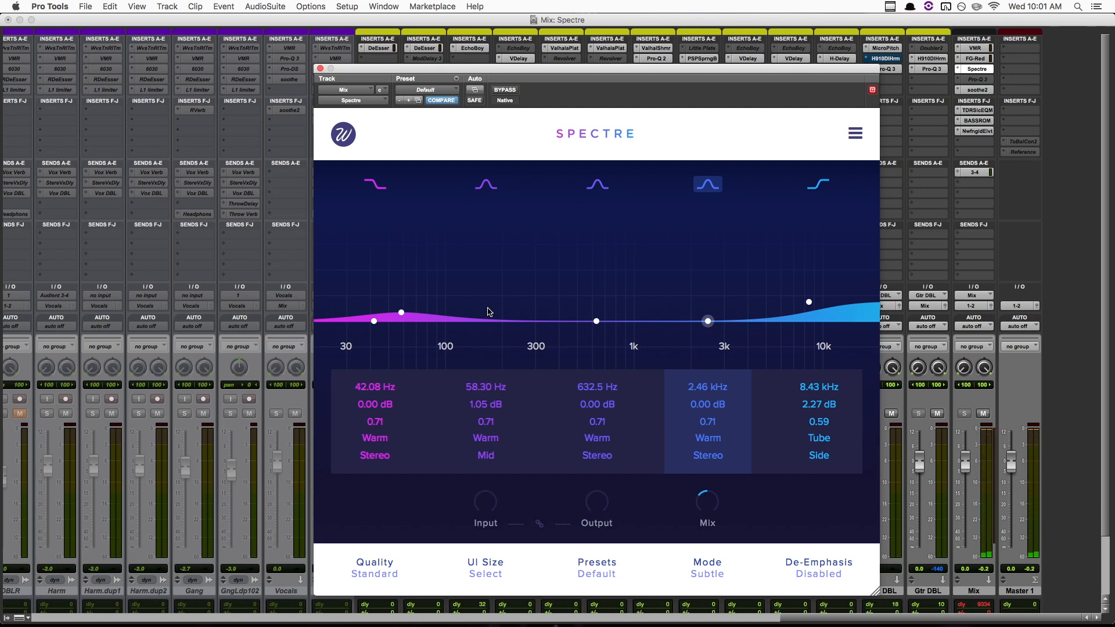
left_click(391, 571)
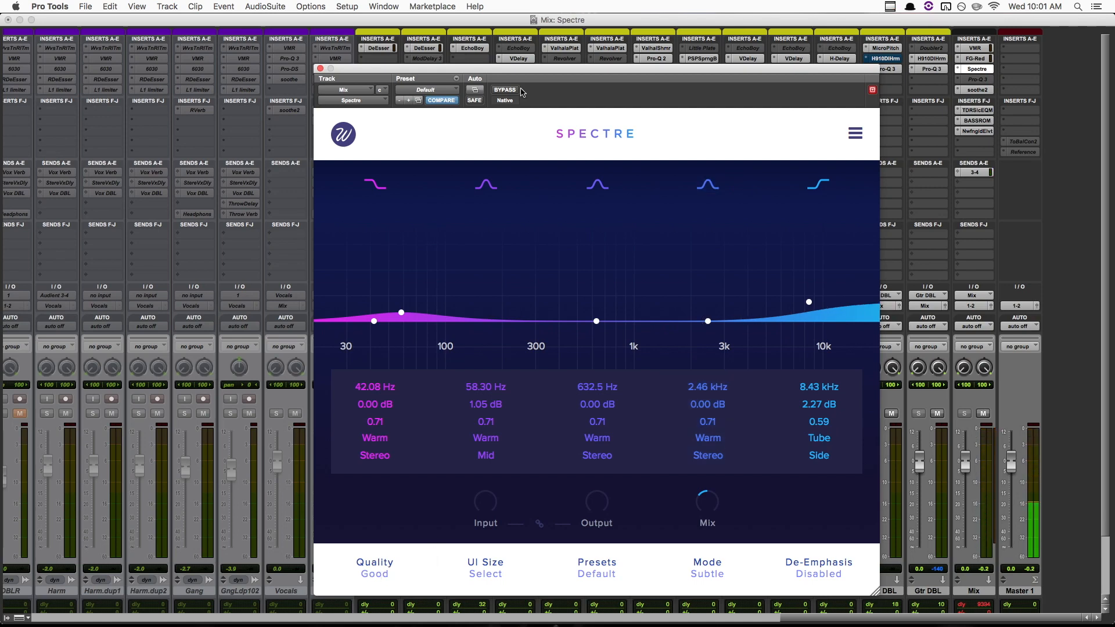